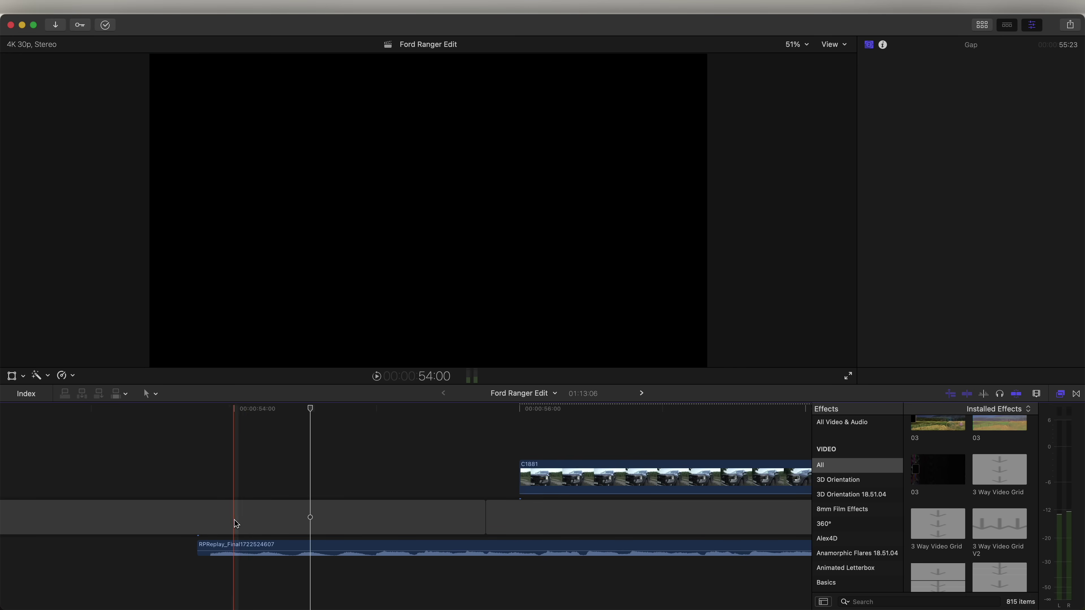
{"action": "left_click", "coordinate": [227, 543]}
{"action": "left_click", "coordinate": [1036, 393]}
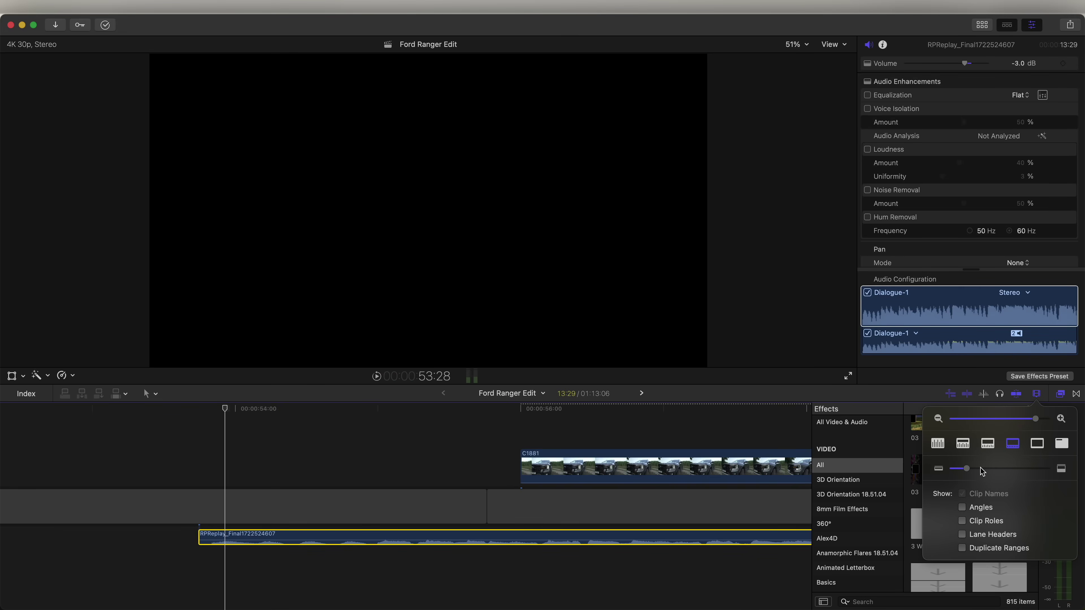
{"action": "left_click_drag", "start_coordinate": [966, 468], "coordinate": [1000, 469]}
{"action": "left_click", "coordinate": [317, 441]}
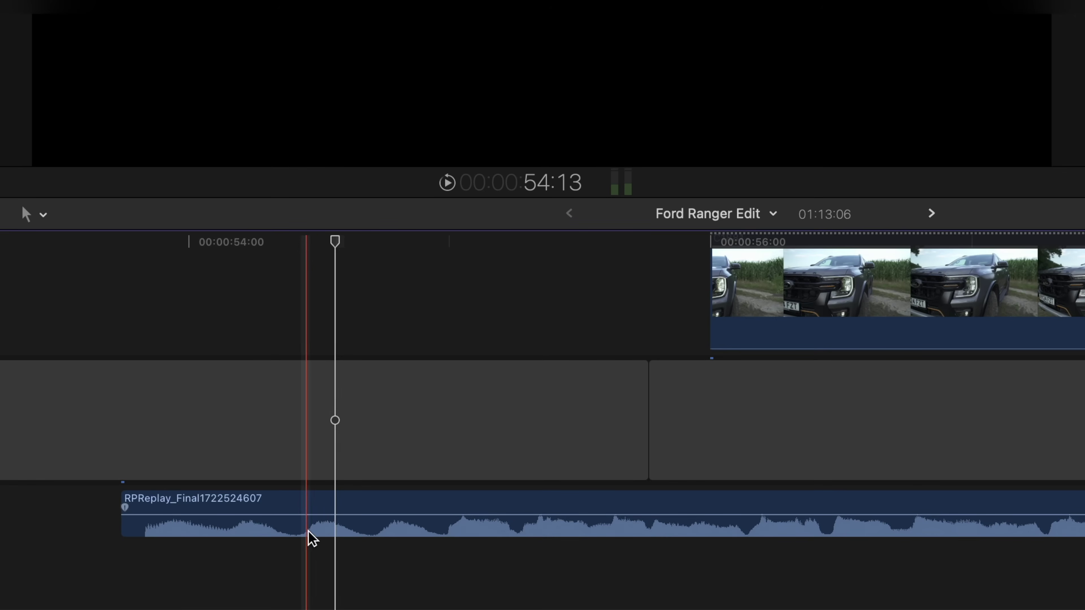
{"action": "left_click", "coordinate": [183, 534]}
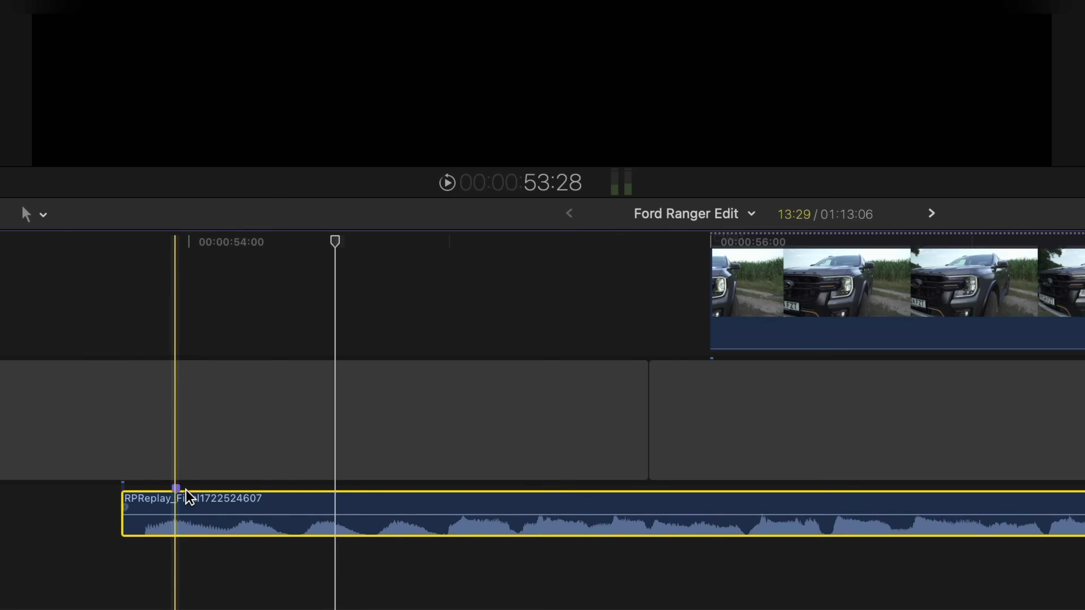
{"action": "mouse_move", "coordinate": [180, 513]}
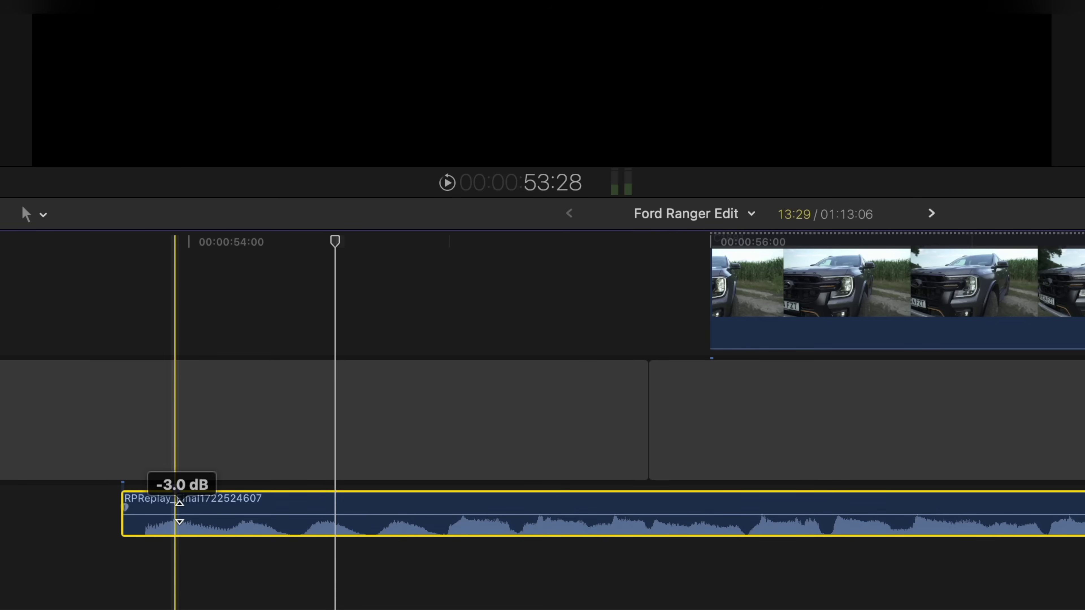
{"action": "key", "text": "m"}
{"action": "key", "text": "m"}
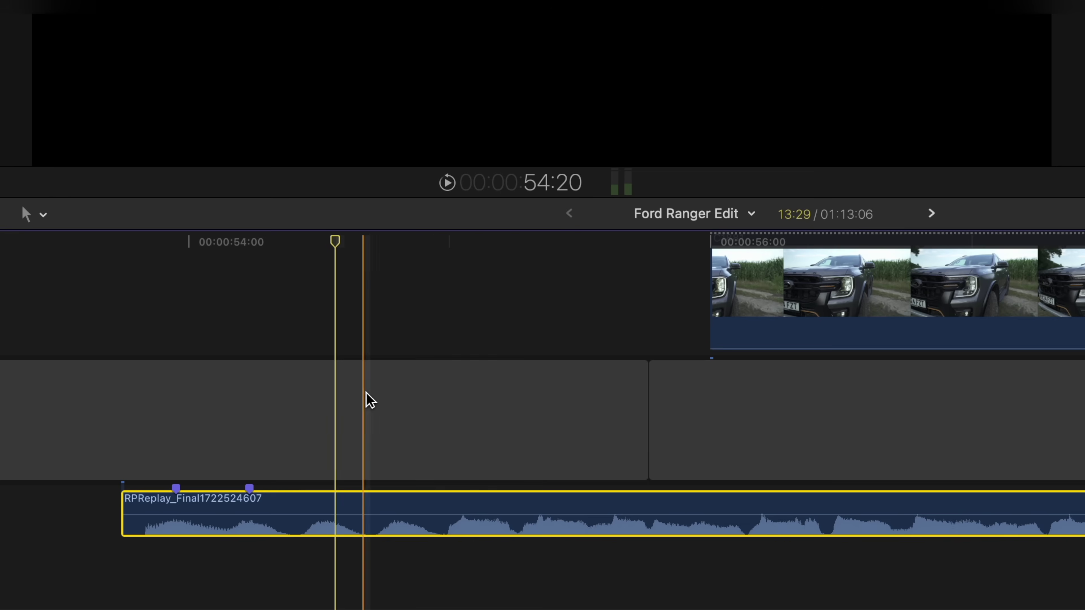
{"action": "left_click", "coordinate": [450, 241]}
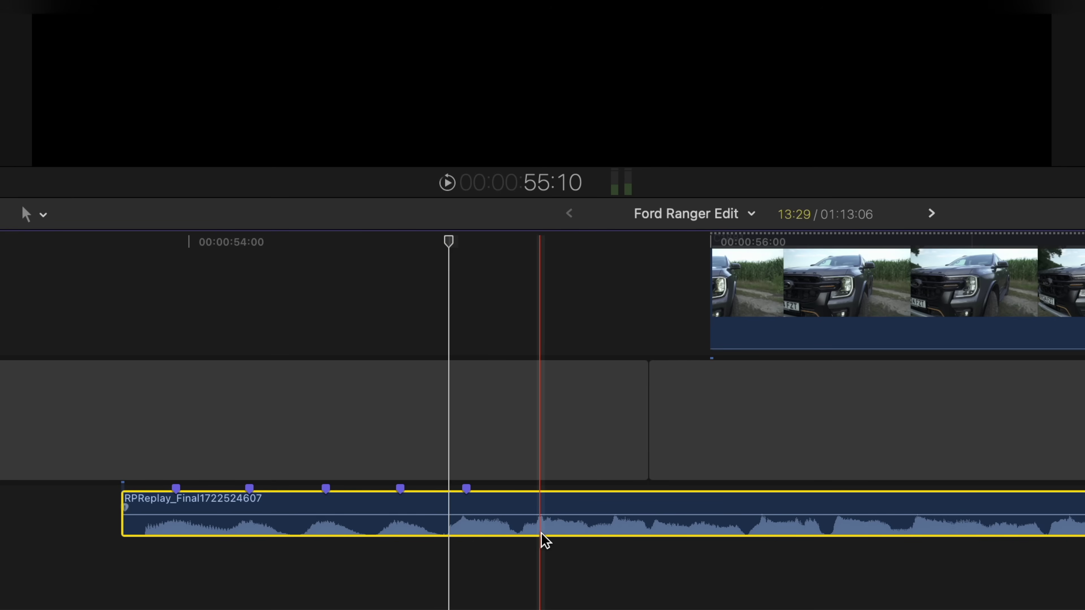
{"action": "key", "text": "m"}
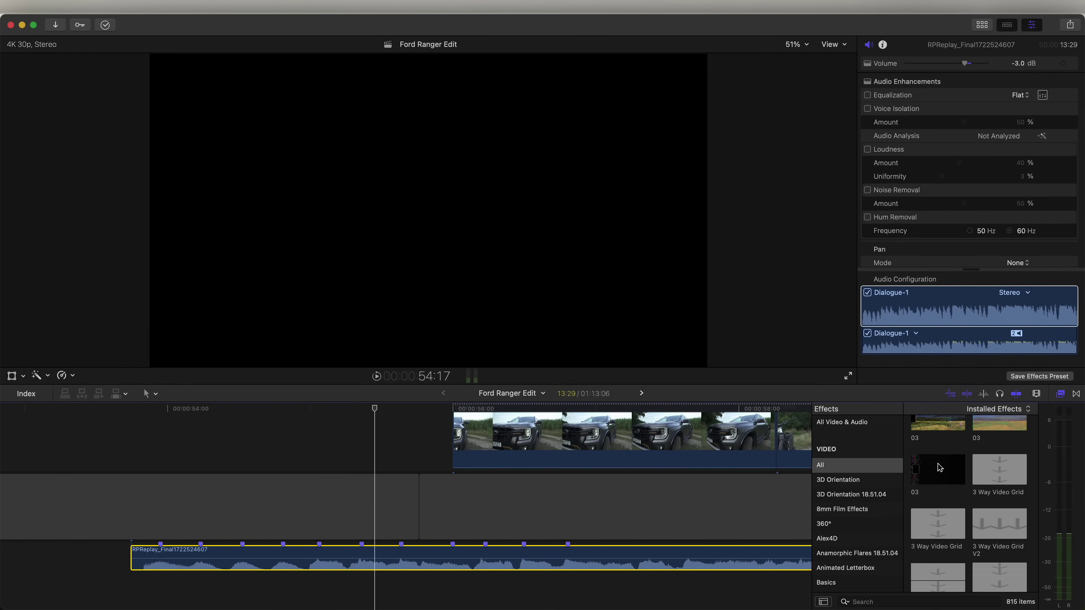
- Move the C1881 clip to align with the start of the music clip and play it back against the beat markers
{"action": "left_click", "coordinate": [995, 373]}
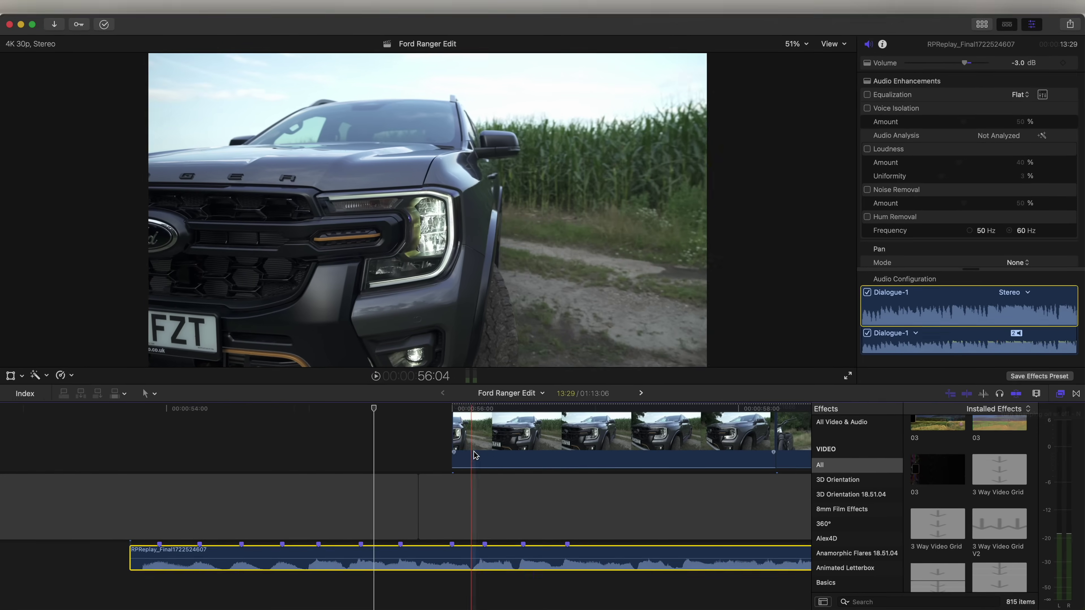
{"action": "left_click_drag", "start_coordinate": [476, 449], "coordinate": [168, 450]}
{"action": "left_click_drag", "start_coordinate": [447, 466], "coordinate": [487, 458]}
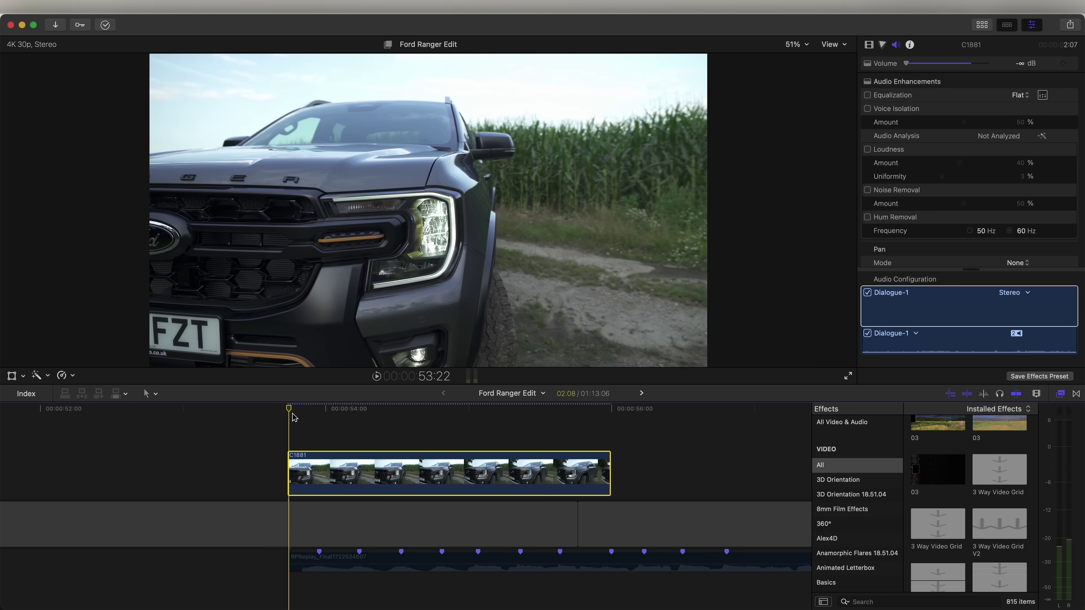
{"action": "key", "text": "space"}
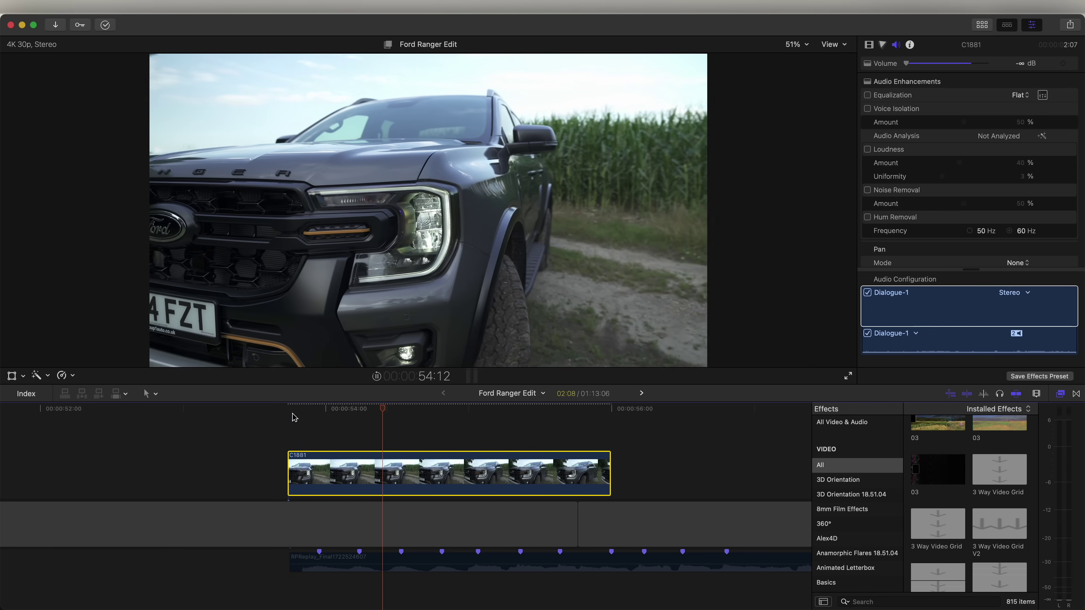
{"action": "key", "text": "space"}
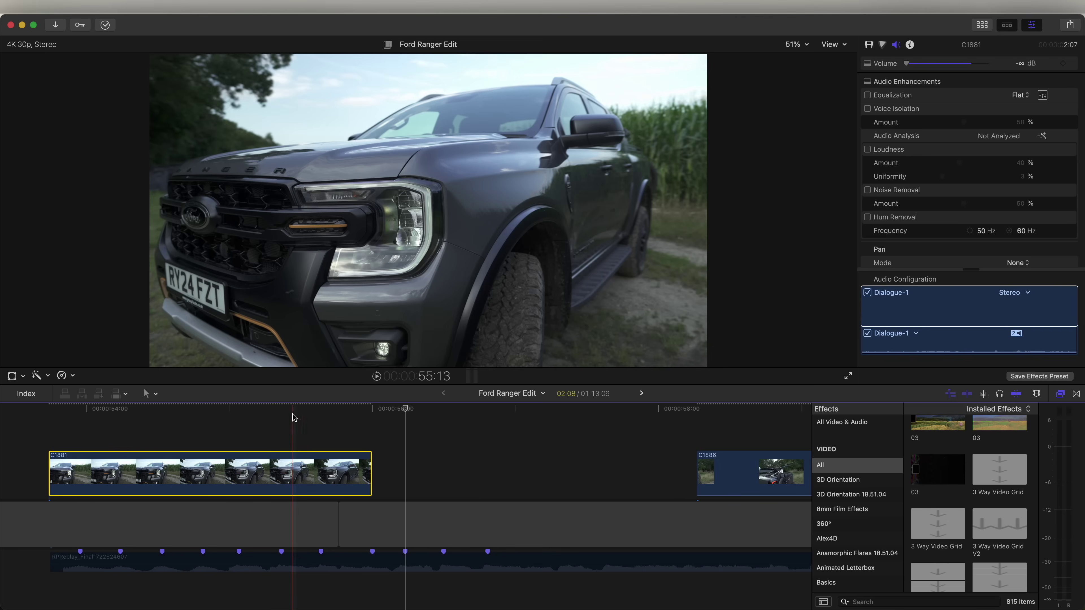
{"action": "scroll", "coordinate": [169, 434], "scroll_direction": "left", "scroll_amount": 3}
{"action": "key", "text": "space"}
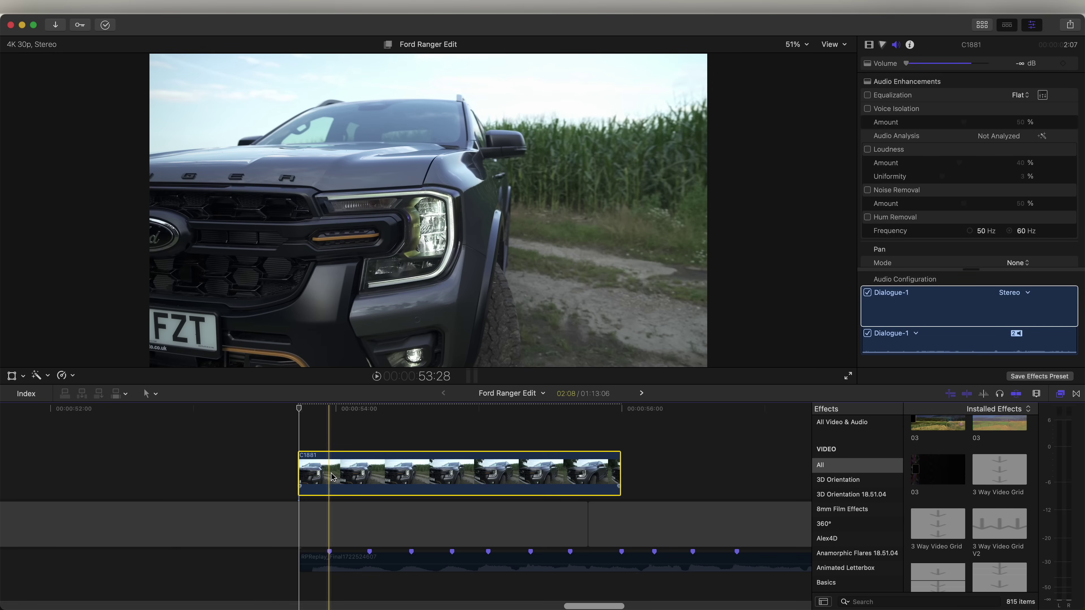
- Apply Automatic Speed to the C1881 clip and set its retiming video quality to Better (Optical Flow)
{"action": "left_click", "coordinate": [71, 376]}
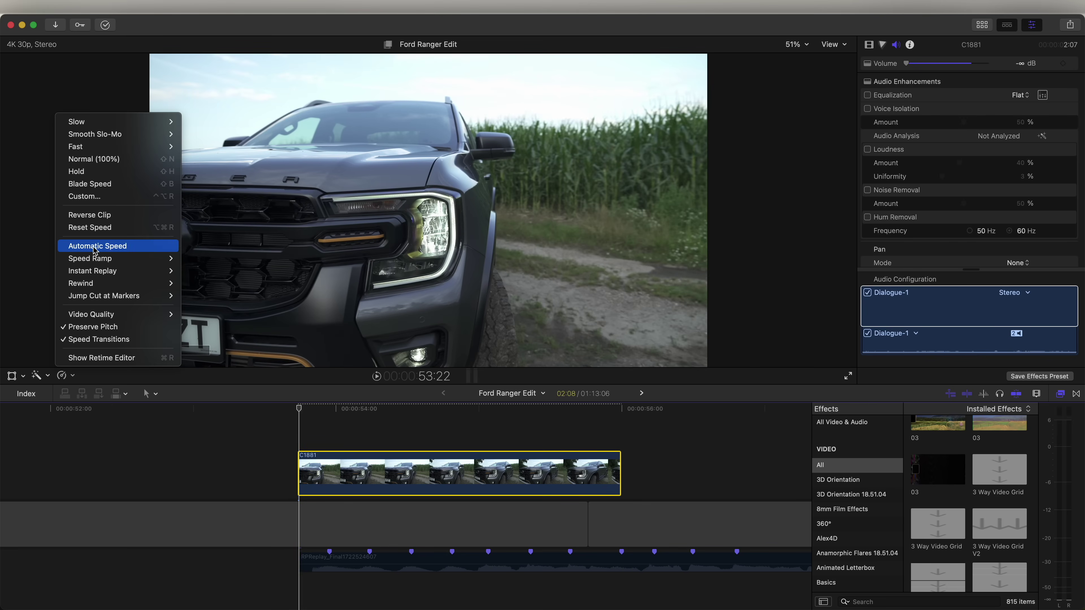
{"action": "left_click", "coordinate": [116, 250]}
{"action": "left_click", "coordinate": [70, 376]}
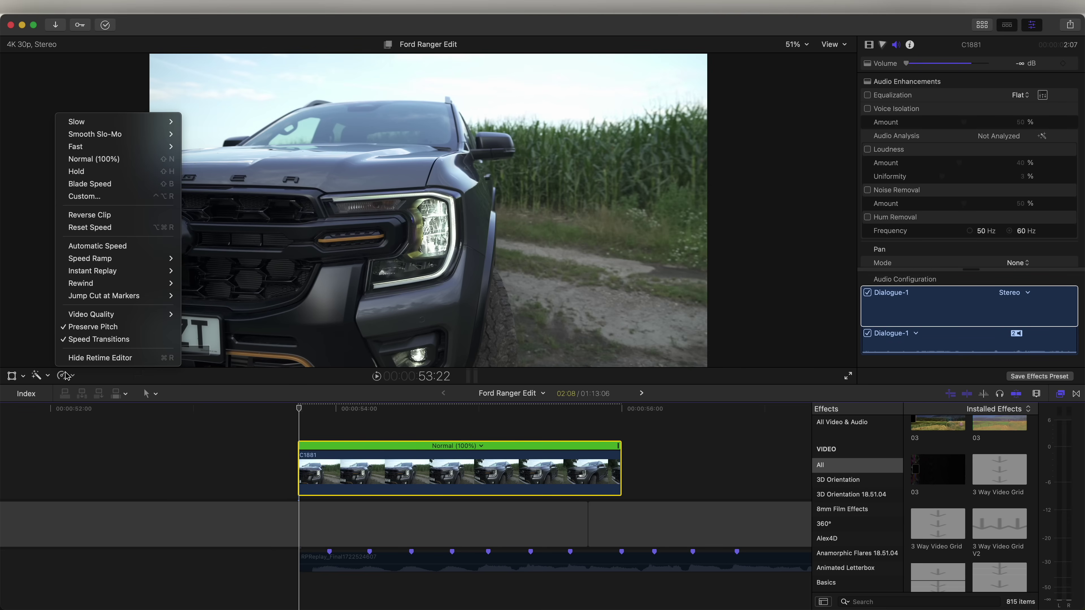
{"action": "mouse_move", "coordinate": [90, 316]}
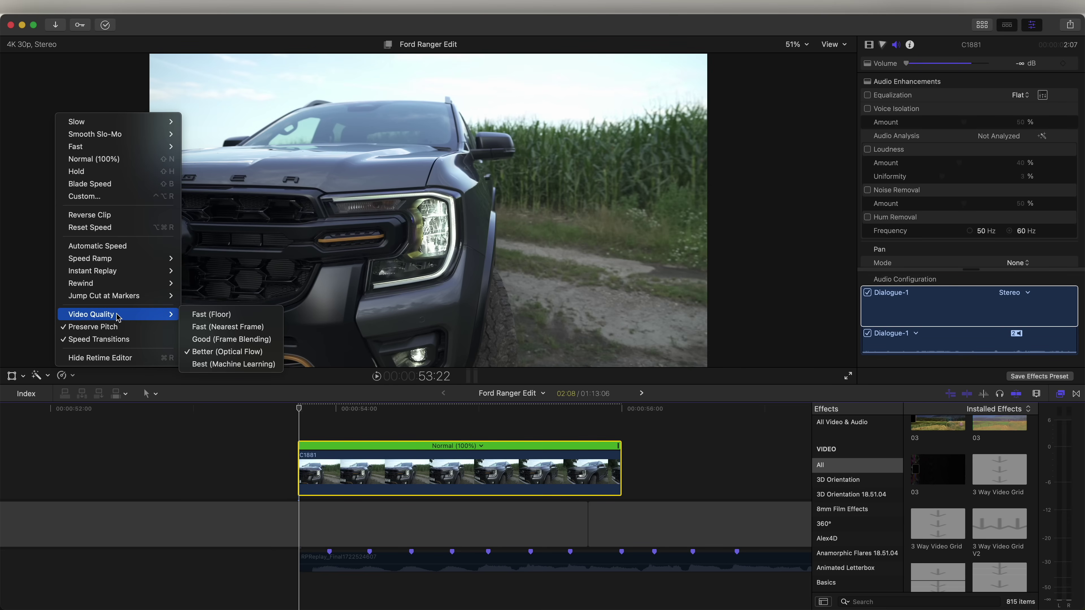
{"action": "left_click", "coordinate": [227, 352]}
- Apply the Pixel Film Studios FCPX Stabilizer 2.0 (4K) effect to the C1881 clip
{"action": "left_click", "coordinate": [319, 409]}
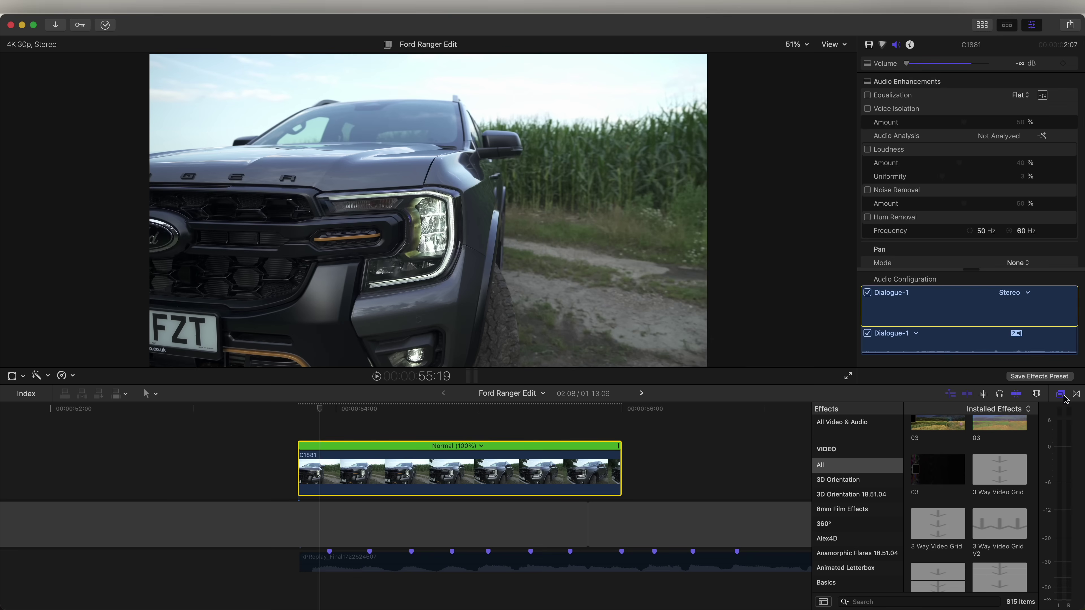
{"action": "scroll", "coordinate": [851, 526], "scroll_direction": "down", "scroll_amount": 10}
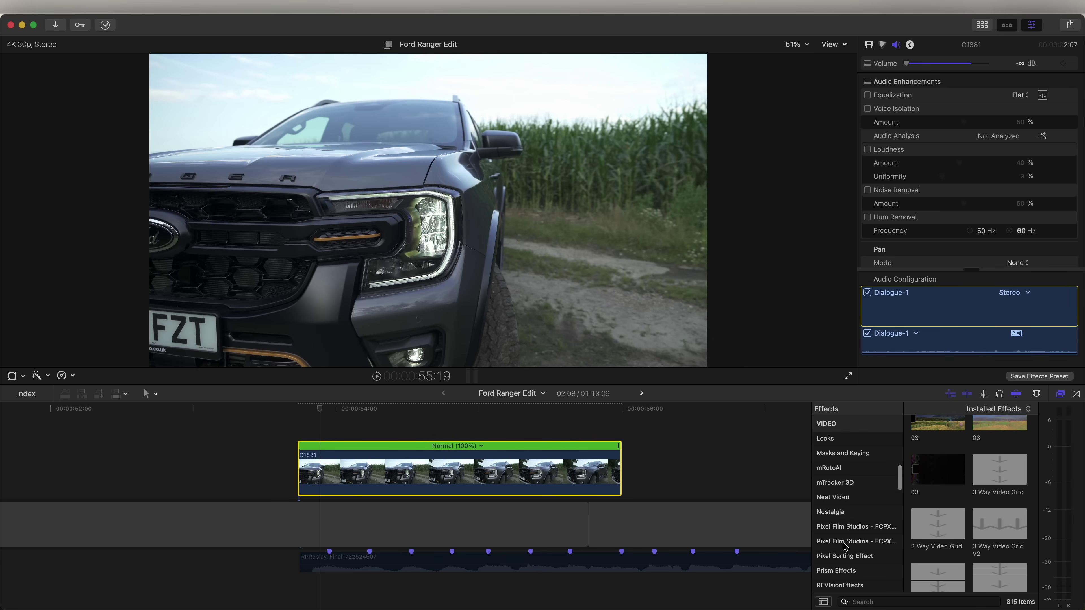
{"action": "left_click", "coordinate": [844, 542]}
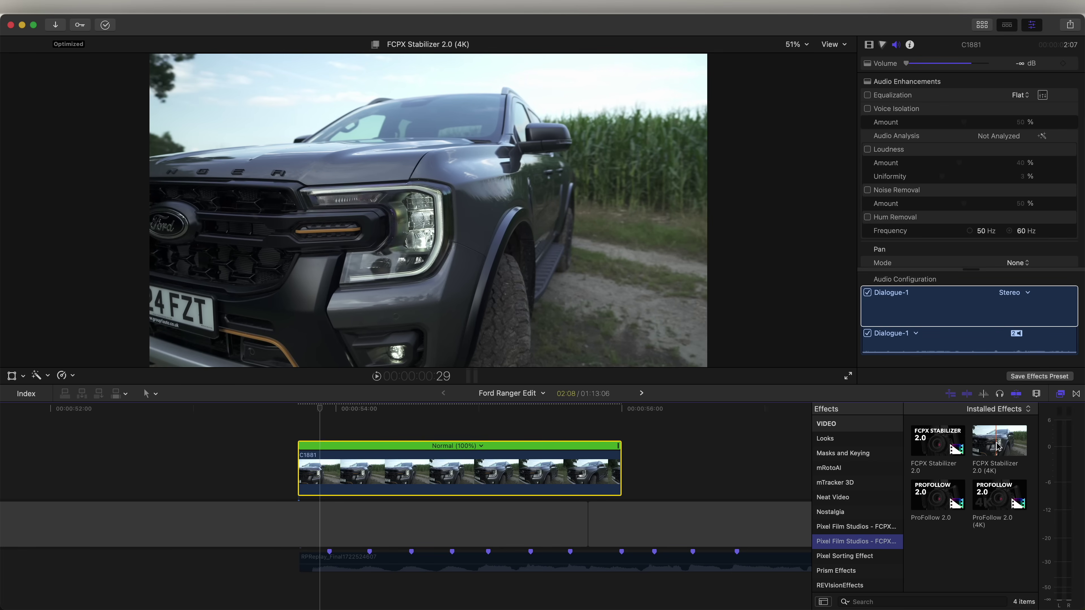
{"action": "left_click_drag", "start_coordinate": [998, 444], "coordinate": [384, 473]}
- Enable stabilization in the FCPX Stabilizer 2.0 (4K) effect and open its Track Editor
{"action": "scroll", "coordinate": [920, 86], "scroll_direction": "down", "scroll_amount": 2}
{"action": "scroll", "coordinate": [920, 86], "scroll_direction": "up", "scroll_amount": 1}
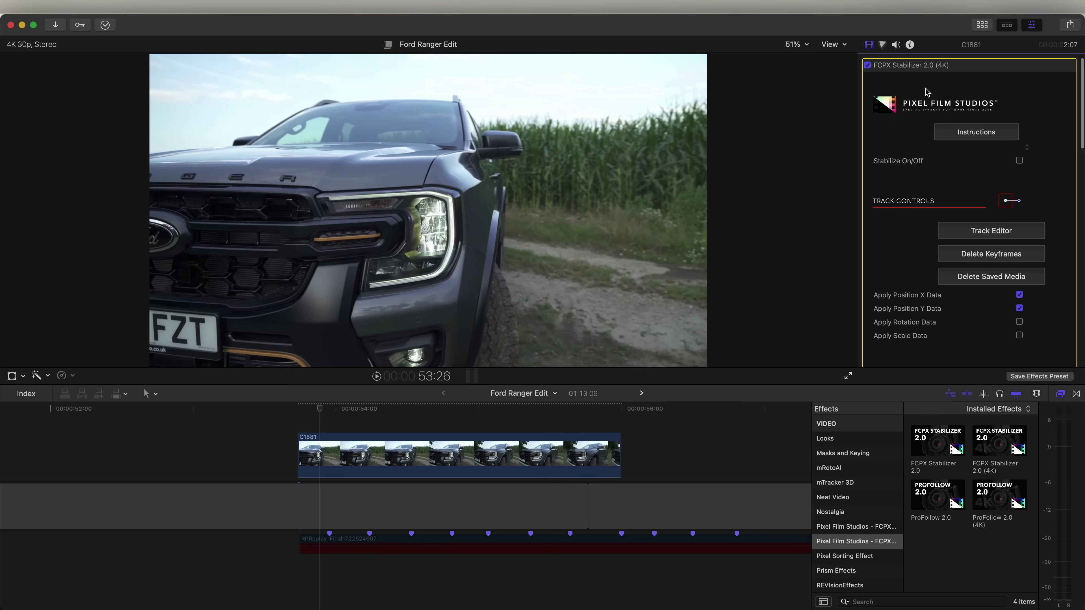
{"action": "scroll", "coordinate": [925, 98], "scroll_direction": "down", "scroll_amount": 3}
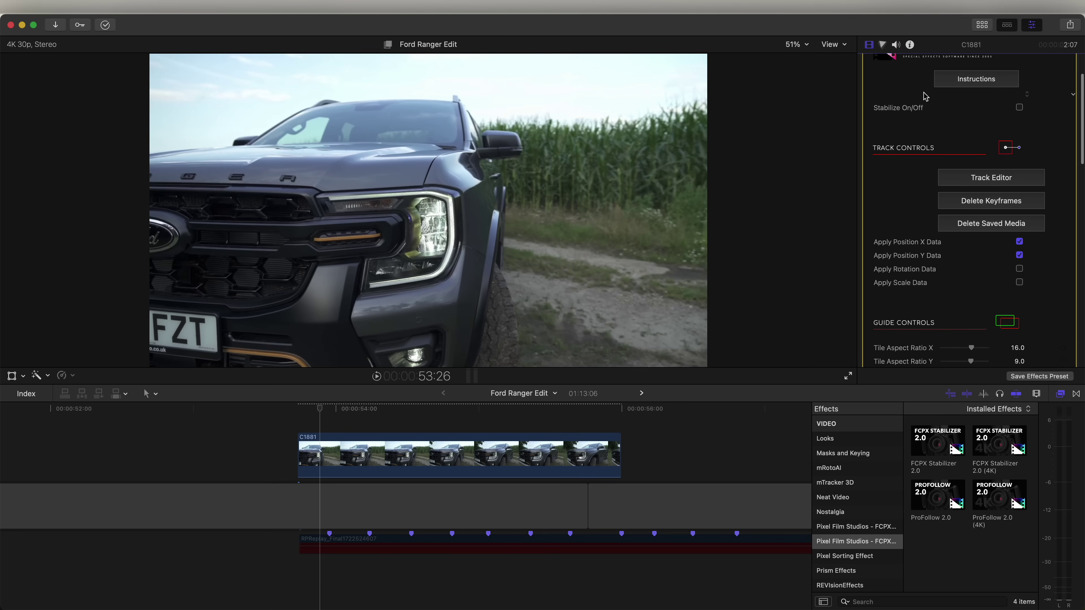
{"action": "left_click", "coordinate": [1019, 106]}
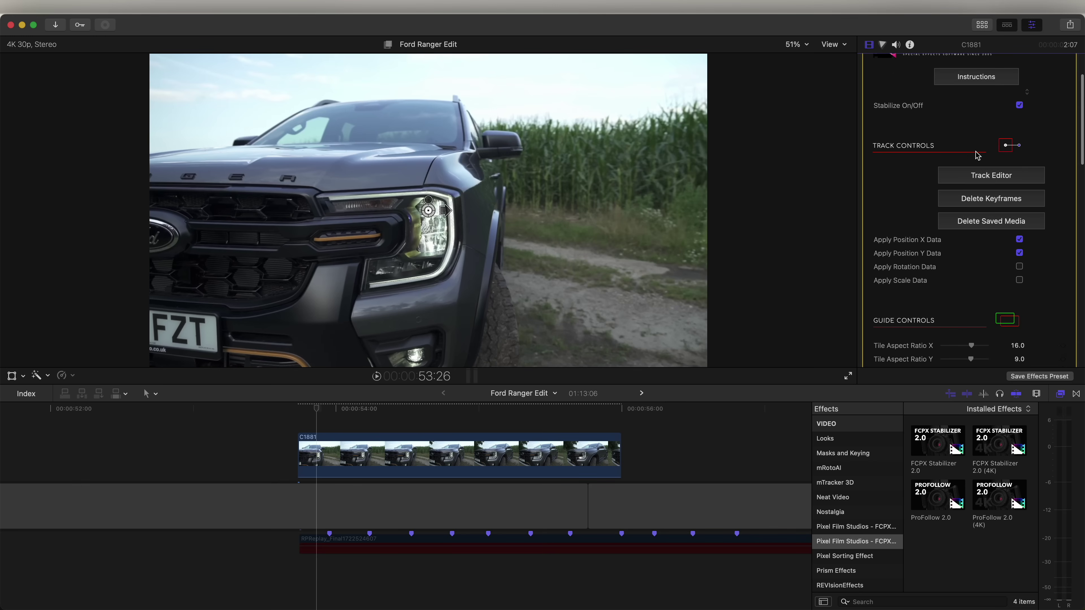
{"action": "left_click", "coordinate": [971, 179]}
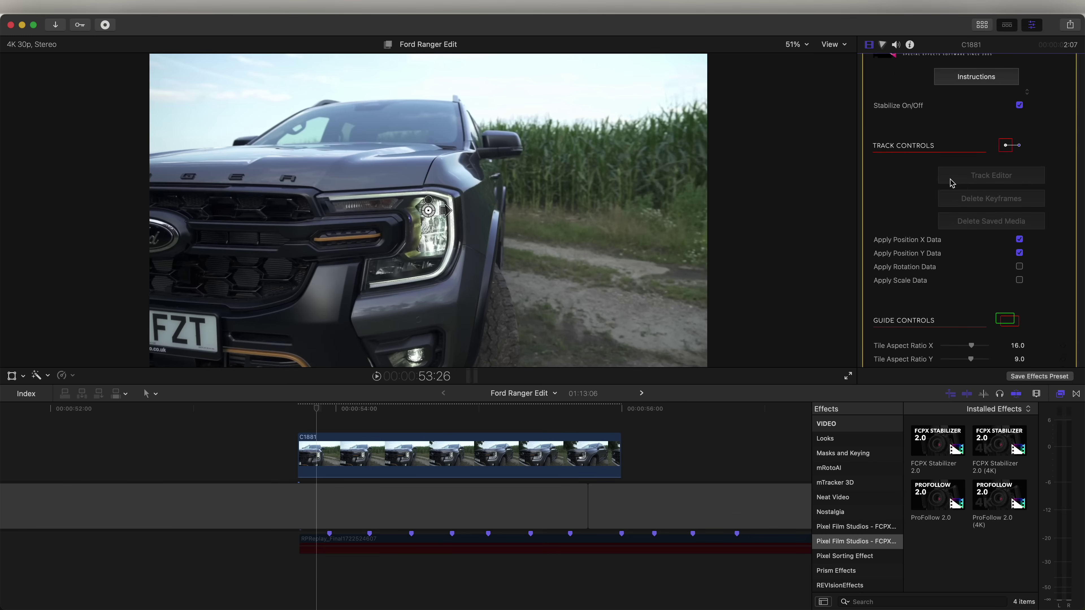
- Place the tracker on the upper outer corner of the truck's headlight and track it forward through the clip
{"action": "mouse_move", "coordinate": [322, 261]}
{"action": "left_mouse_down"}
{"action": "mouse_move", "coordinate": [353, 221]}
{"action": "mouse_move", "coordinate": [359, 169]}
{"action": "mouse_move", "coordinate": [371, 211]}
{"action": "mouse_move", "coordinate": [339, 256]}
{"action": "left_mouse_up"}
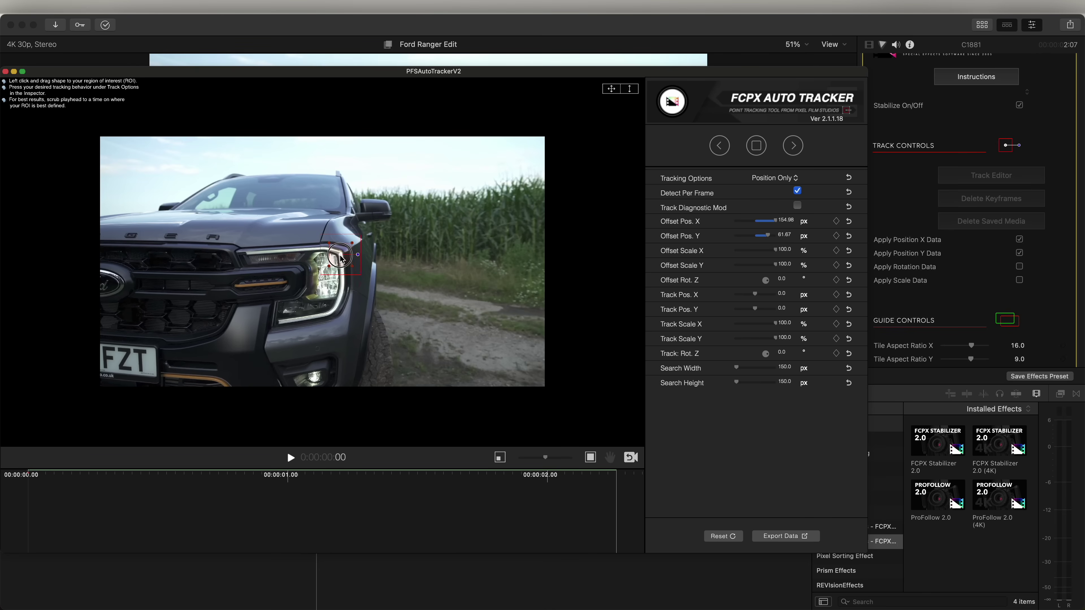
{"action": "left_click_drag", "start_coordinate": [340, 259], "coordinate": [340, 258]}
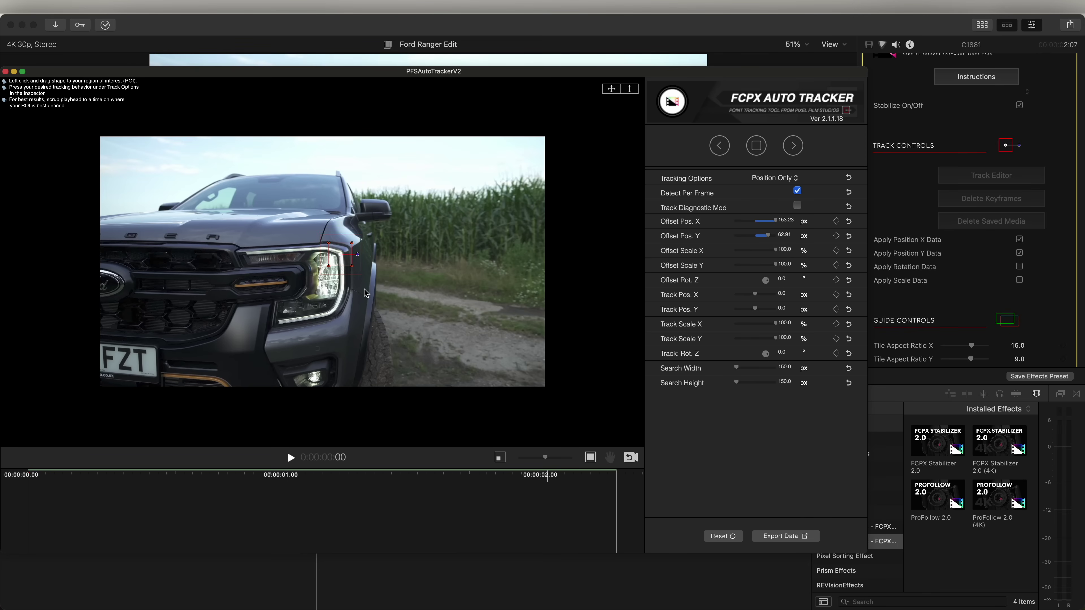
{"action": "left_click", "coordinate": [793, 145]}
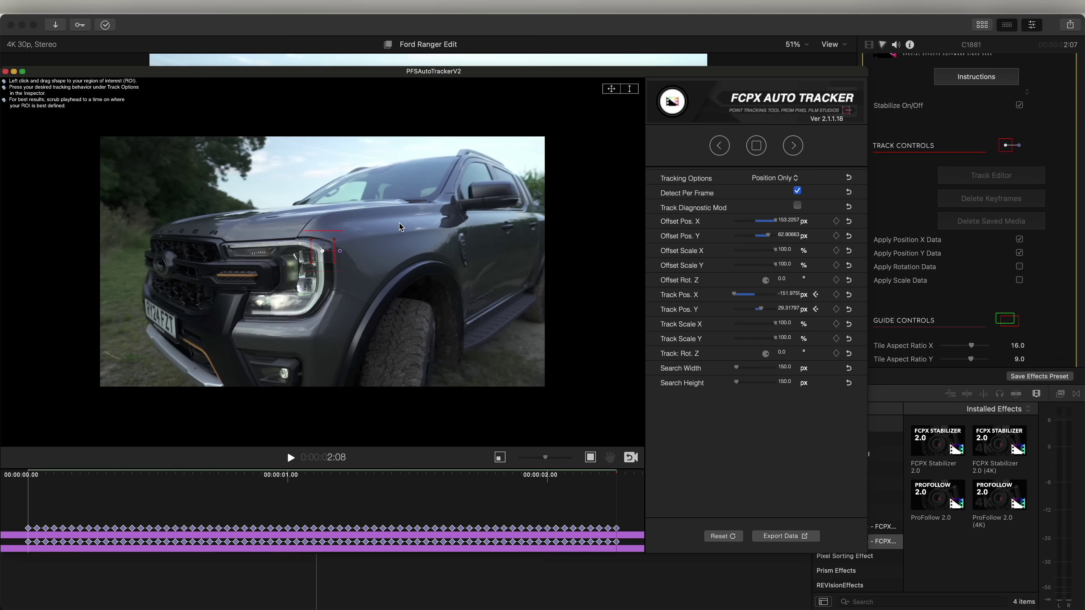
- Export the headlight tracking data and close the tracker window
{"action": "left_click", "coordinate": [786, 536]}
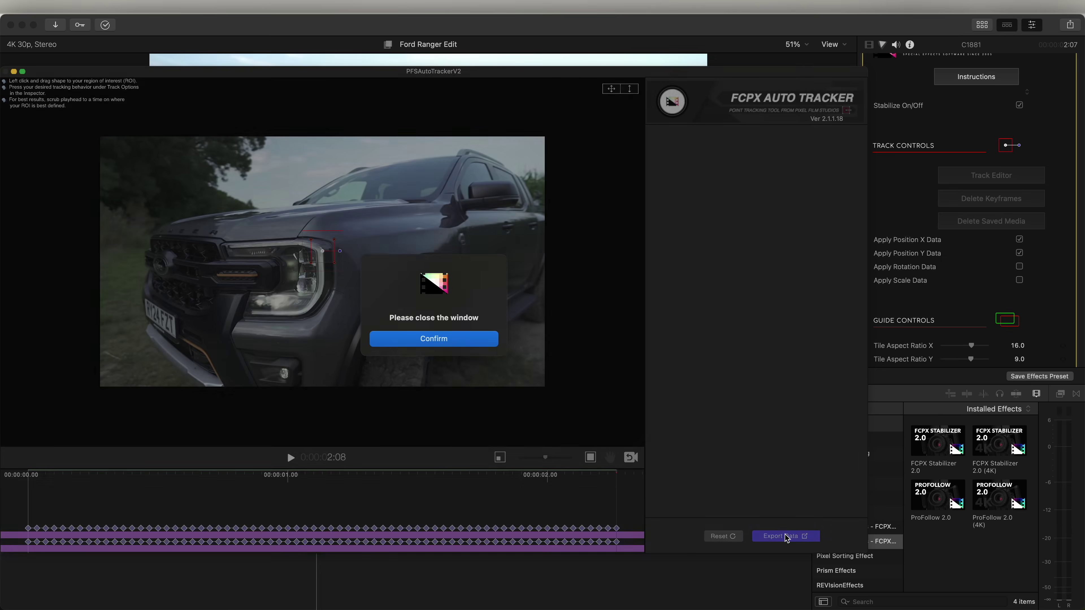
{"action": "left_click", "coordinate": [433, 343]}
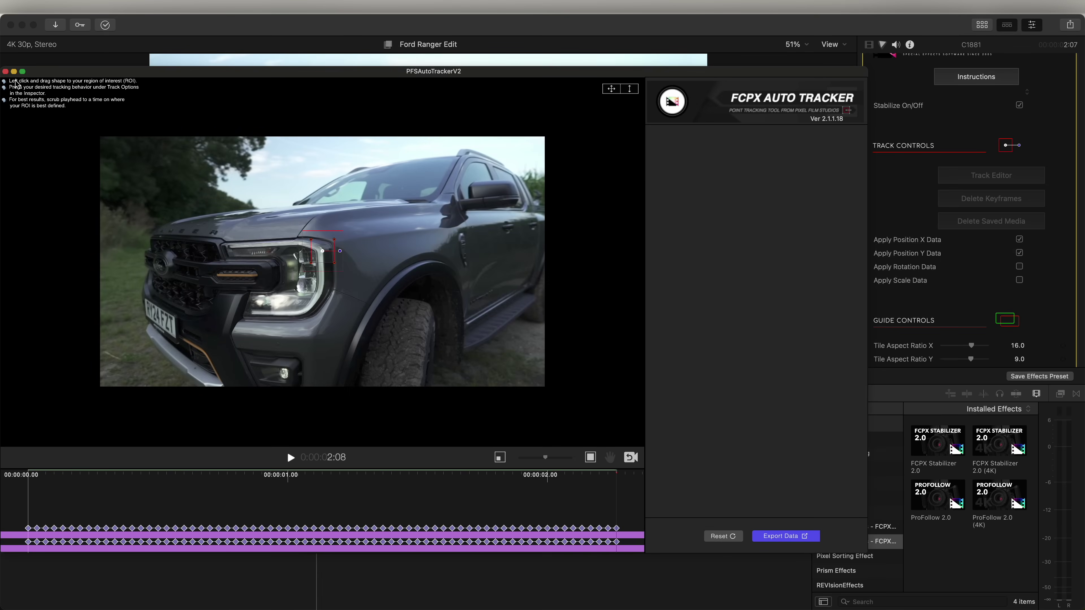
{"action": "left_click", "coordinate": [6, 71]}
- Reposition the stabilized image slightly with its on-screen control and turn the C1881 clip into a new compound clip
{"action": "left_click_drag", "start_coordinate": [334, 412], "coordinate": [451, 421]}
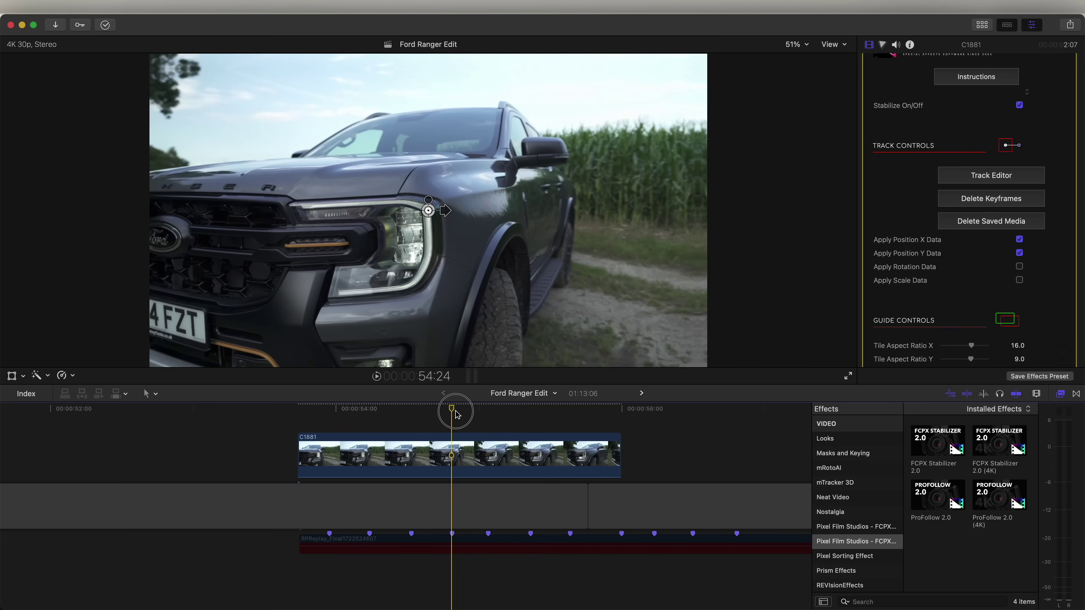
{"action": "left_click", "coordinate": [429, 211]}
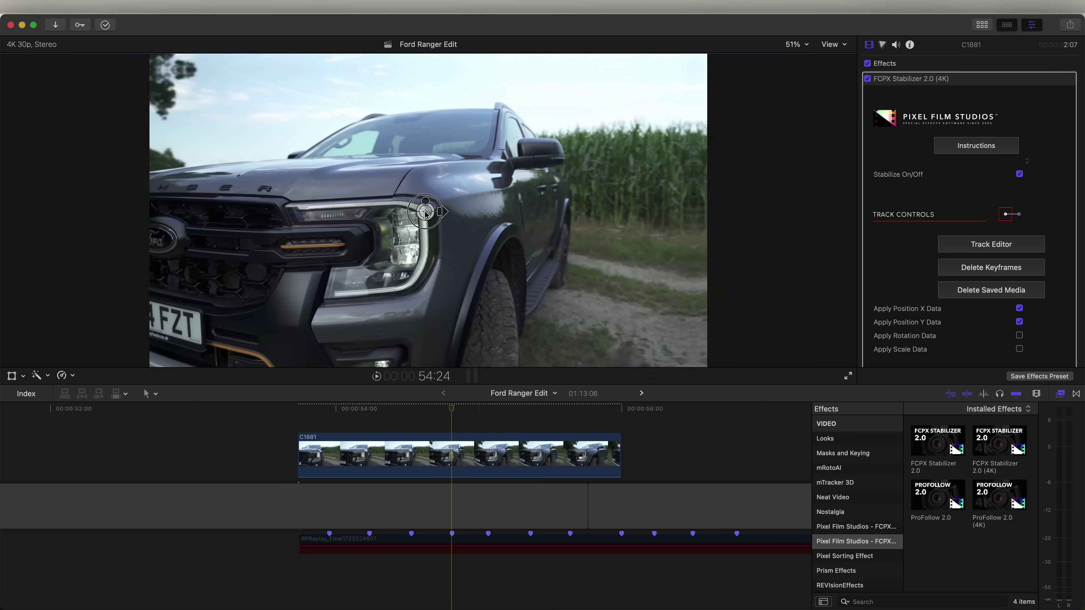
{"action": "right_click", "coordinate": [421, 454]}
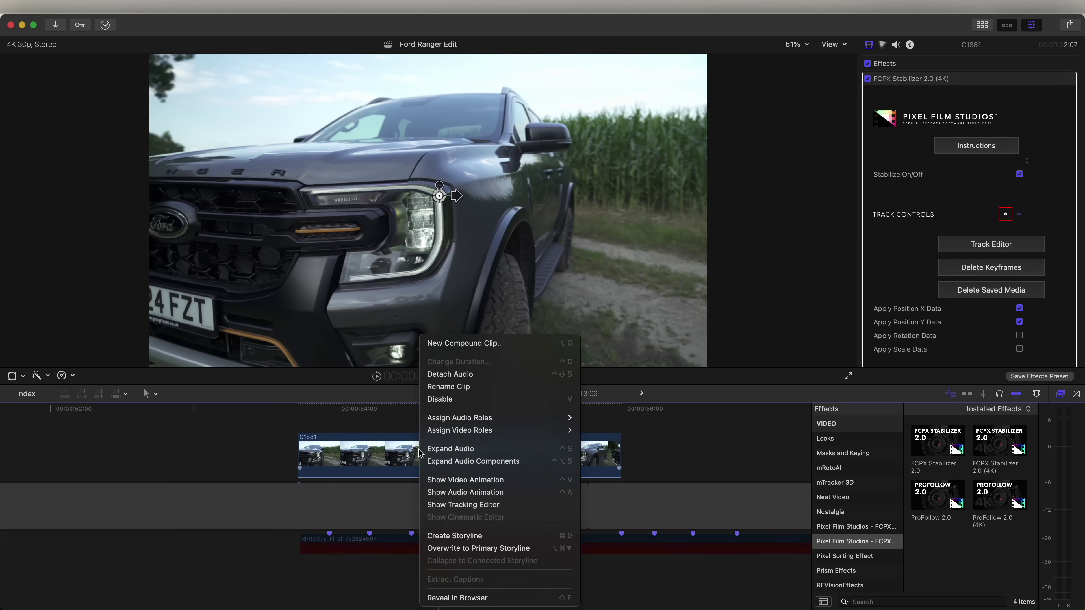
{"action": "left_click", "coordinate": [462, 344]}
- Split the compound clip's speed at 55:25 and speed up the part before it so the clip shrinks to about 4 frames
{"action": "left_click_drag", "start_coordinate": [363, 407], "coordinate": [315, 412]}
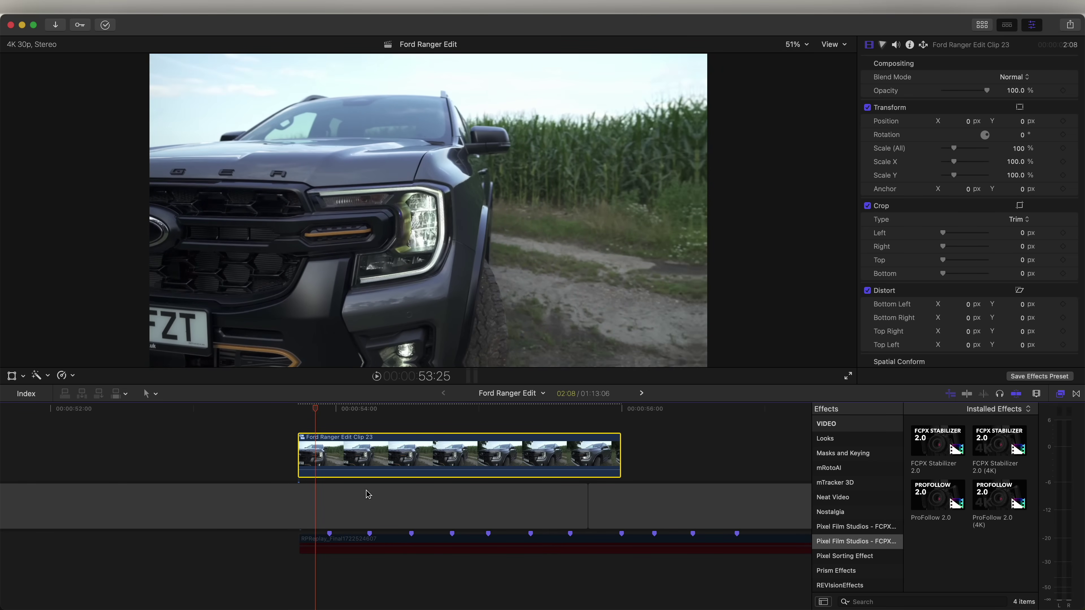
{"action": "left_click_drag", "start_coordinate": [406, 409], "coordinate": [467, 421]}
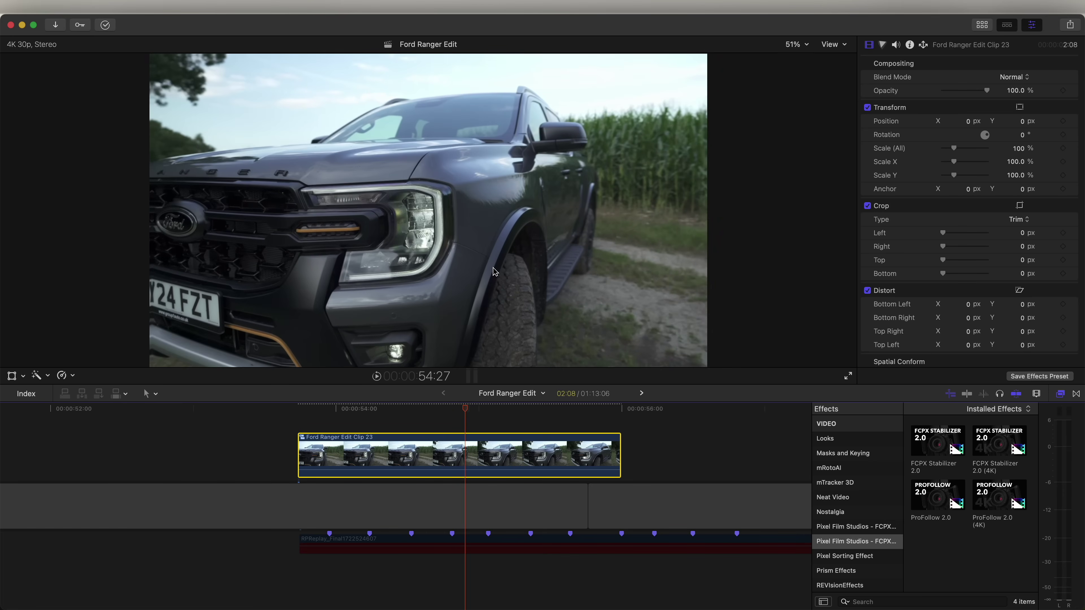
{"action": "left_click", "coordinate": [602, 411]}
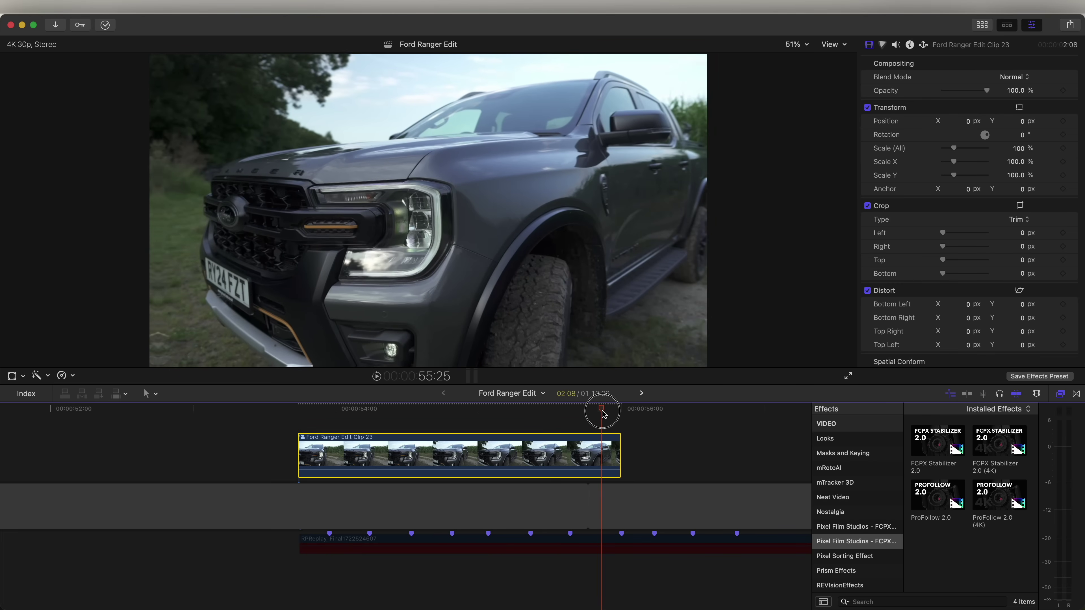
{"action": "key", "text": "super+r"}
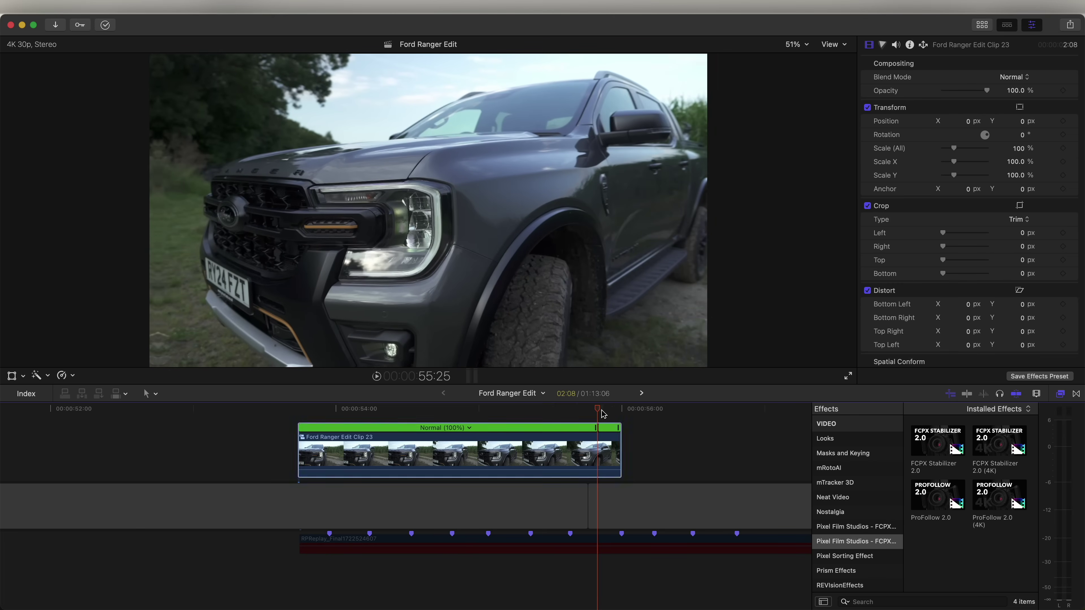
{"action": "left_click_drag", "start_coordinate": [618, 428], "coordinate": [319, 451]}
{"action": "left_click", "coordinate": [314, 436]}
{"action": "key", "text": "super+equal"}
{"action": "key", "text": "super+equal"}
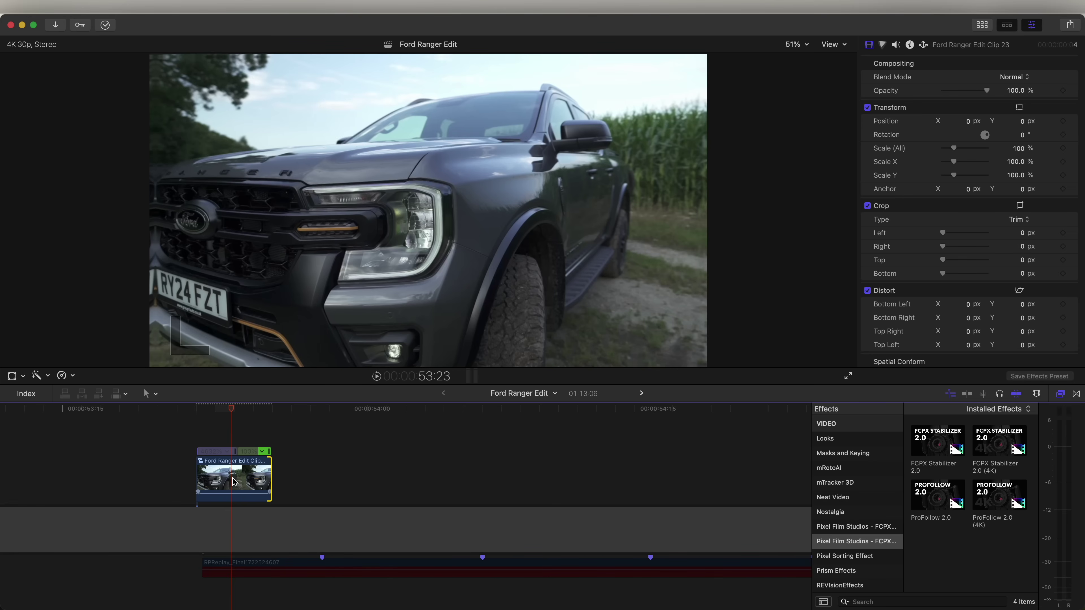
- Duplicate the sped-up compound clip directly behind the original and turn the copy into a new compound clip named Ford Ranger Edit Clip 24
{"action": "left_click_drag", "start_coordinate": [234, 481], "coordinate": [312, 479]}
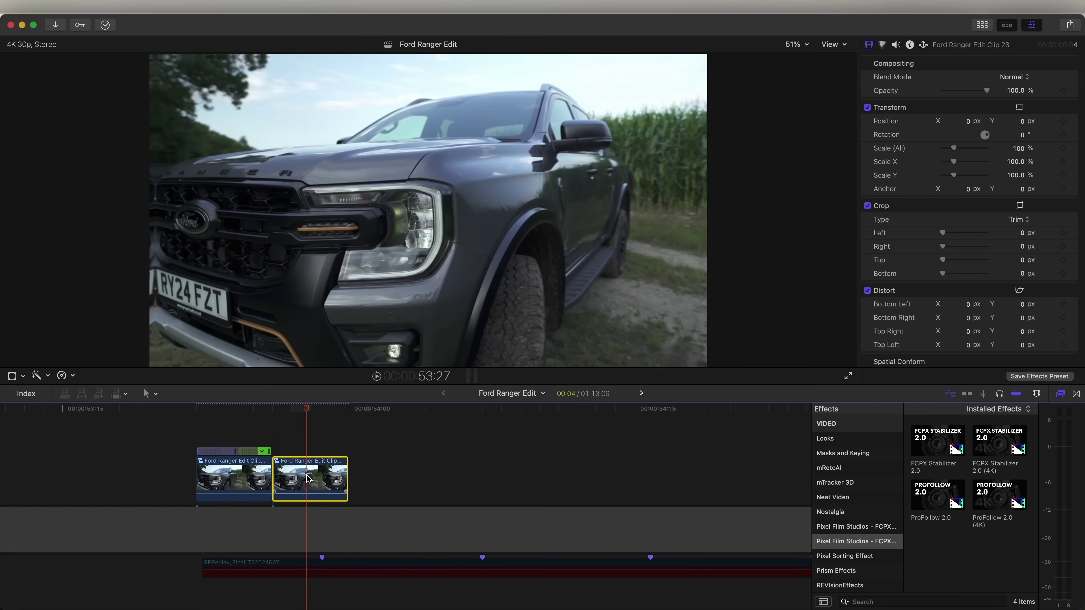
{"action": "right_click", "coordinate": [308, 479]}
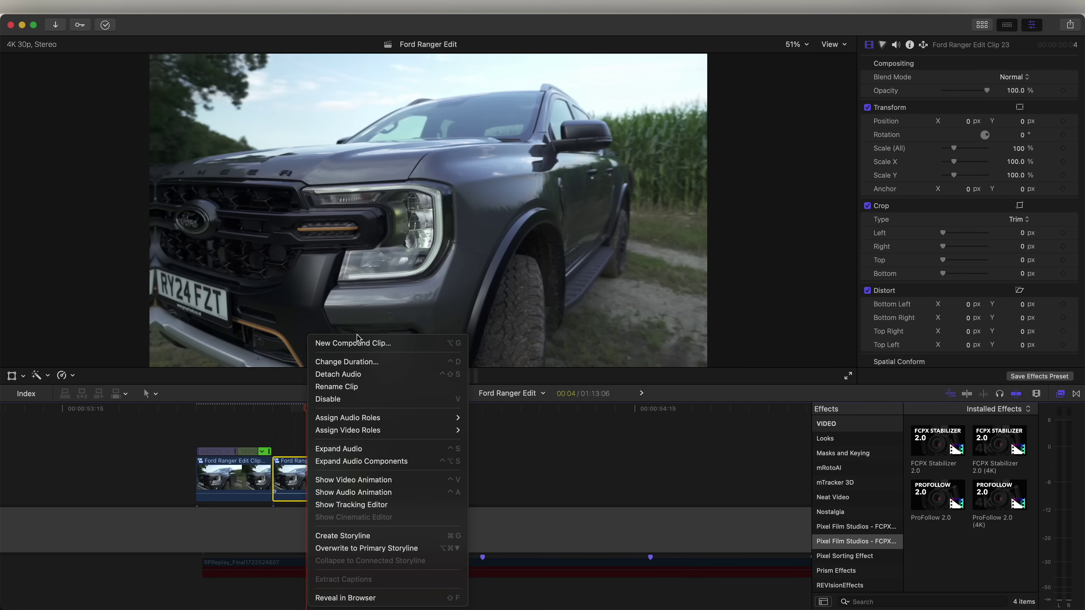
{"action": "left_click", "coordinate": [355, 343]}
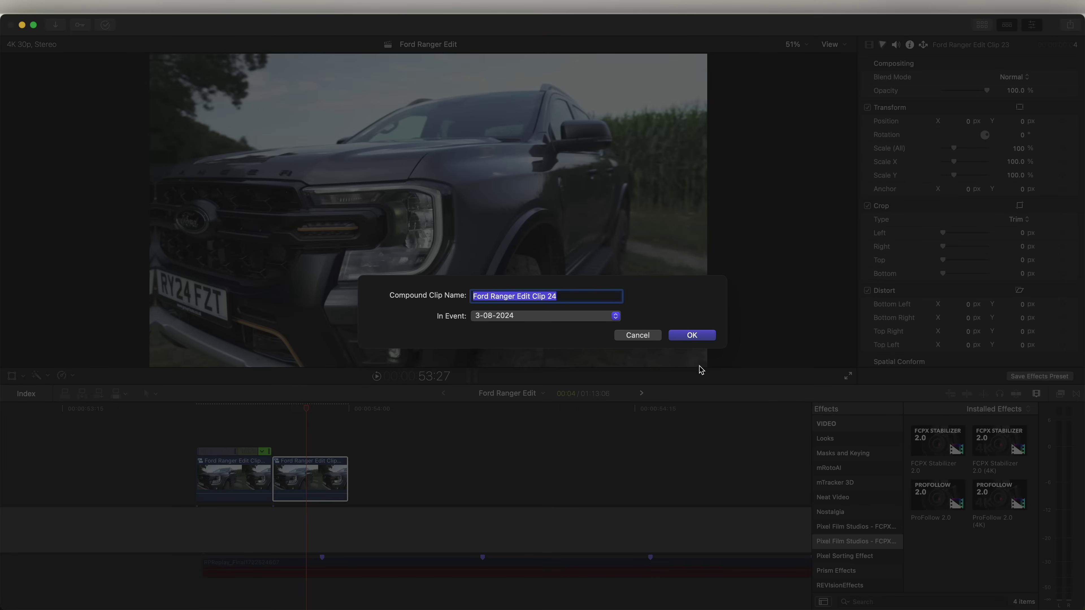
{"action": "left_click", "coordinate": [692, 335]}
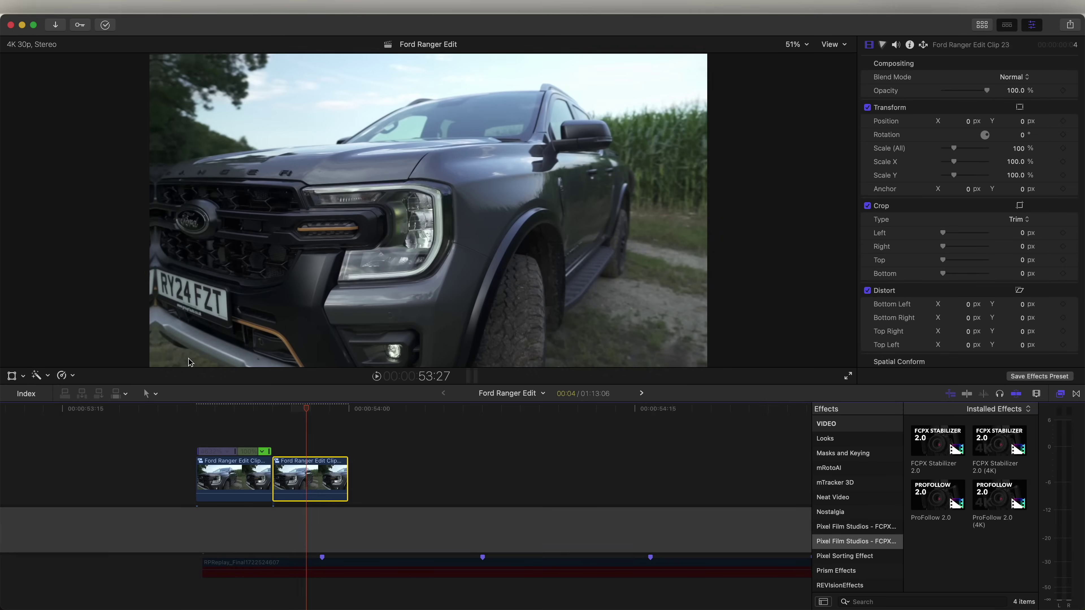
- Reverse the duplicated compound clip and play back the forward and reversed clips together
{"action": "left_click", "coordinate": [66, 377]}
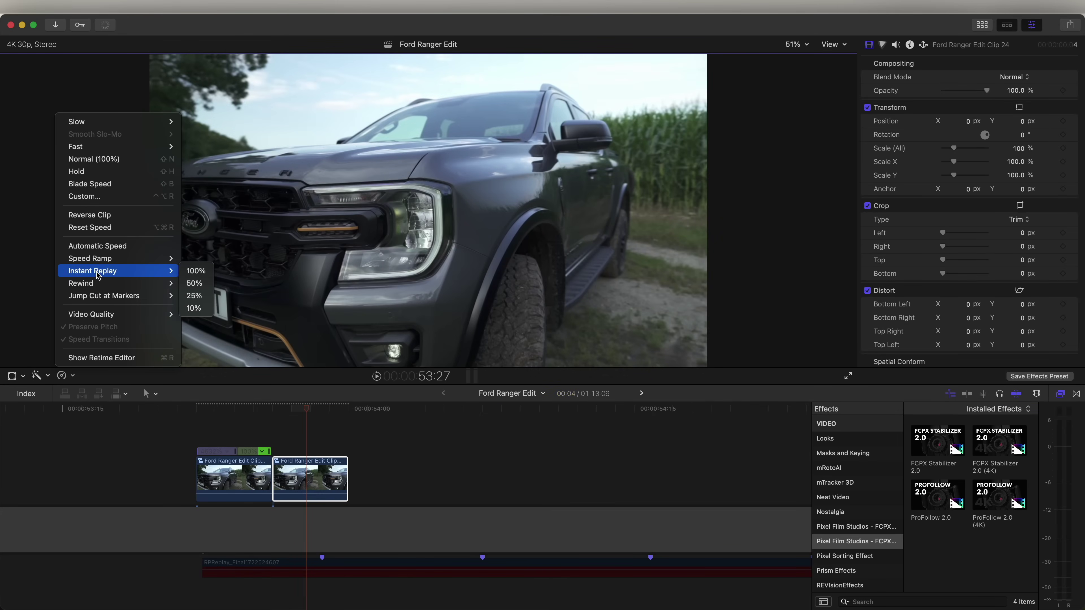
{"action": "left_click", "coordinate": [103, 216]}
{"action": "left_click_drag", "start_coordinate": [295, 417], "coordinate": [162, 428]}
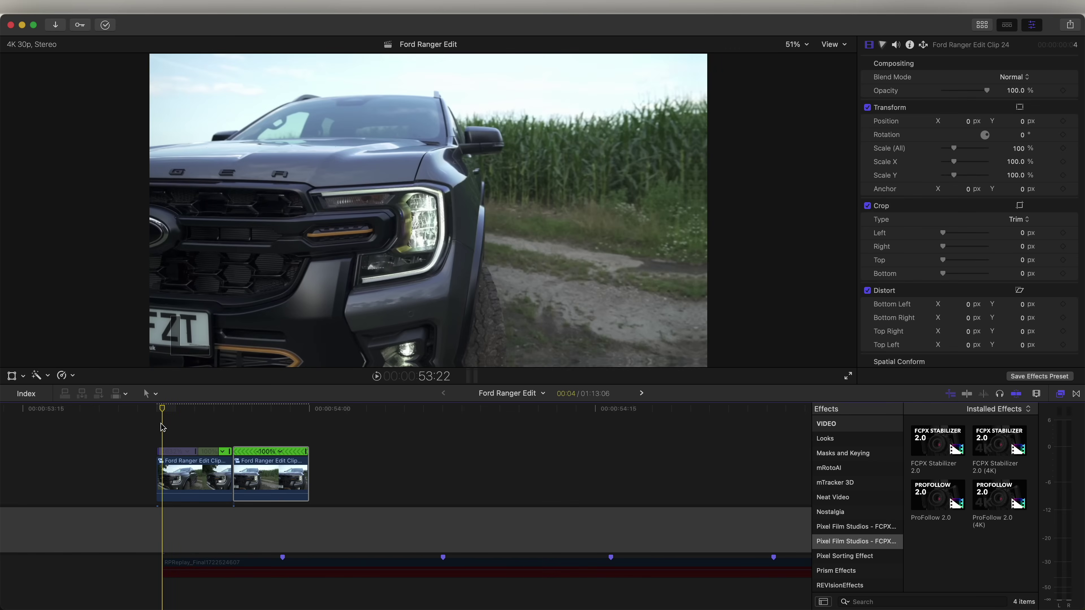
{"action": "left_click", "coordinate": [194, 474], "text": "super"}
{"action": "key", "text": "space"}
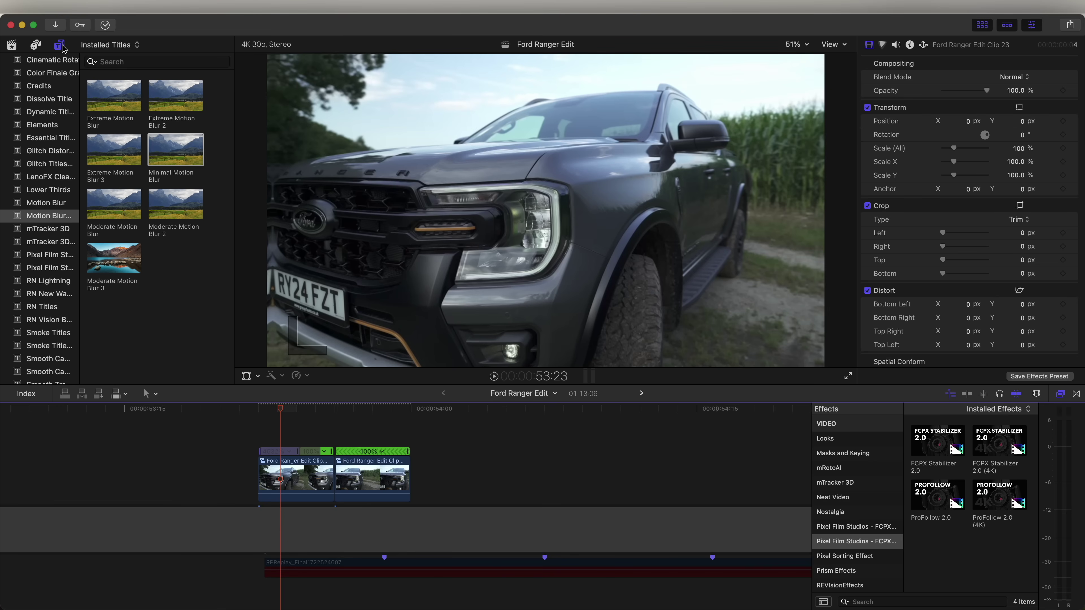
- Add the Minimal Motion Blur title above the first, forward-playing headlight clip and match it to that clip's length
{"action": "scroll", "coordinate": [52, 208], "scroll_direction": "down", "scroll_amount": 1}
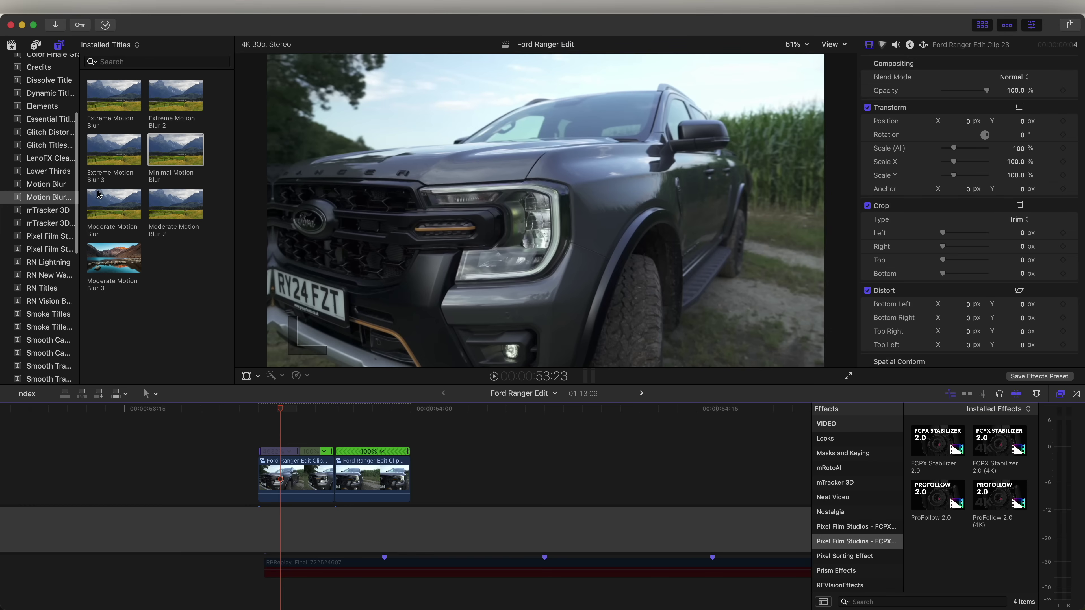
{"action": "left_click_drag", "start_coordinate": [176, 149], "coordinate": [263, 436]}
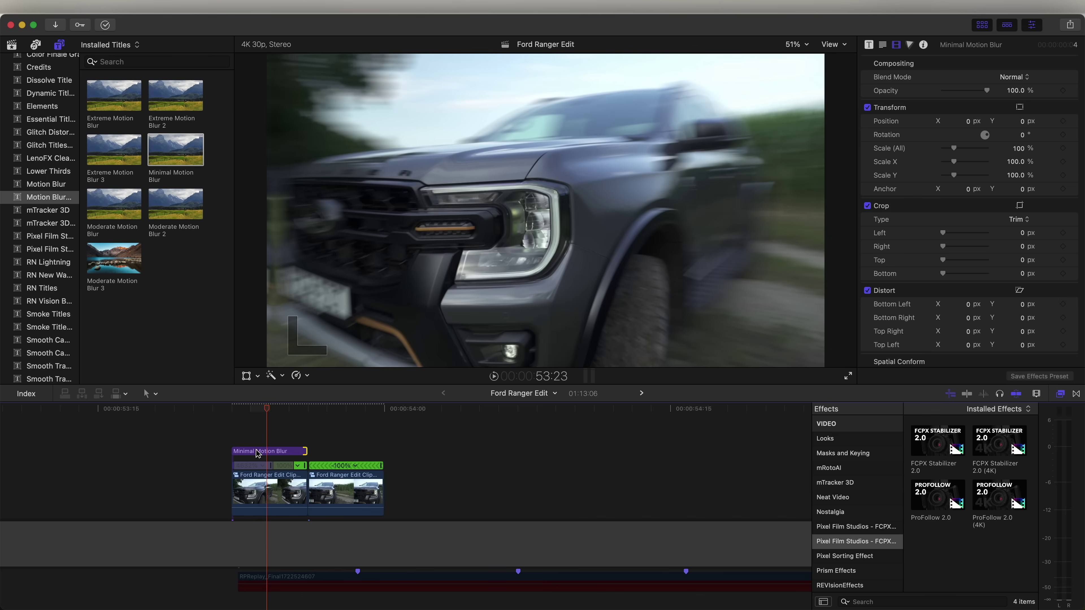
{"action": "mouse_move", "coordinate": [306, 452]}
{"action": "left_mouse_down"}
{"action": "mouse_move", "coordinate": [381, 452]}
{"action": "mouse_move", "coordinate": [306, 451]}
{"action": "left_mouse_up"}
{"action": "left_click", "coordinate": [357, 411]}
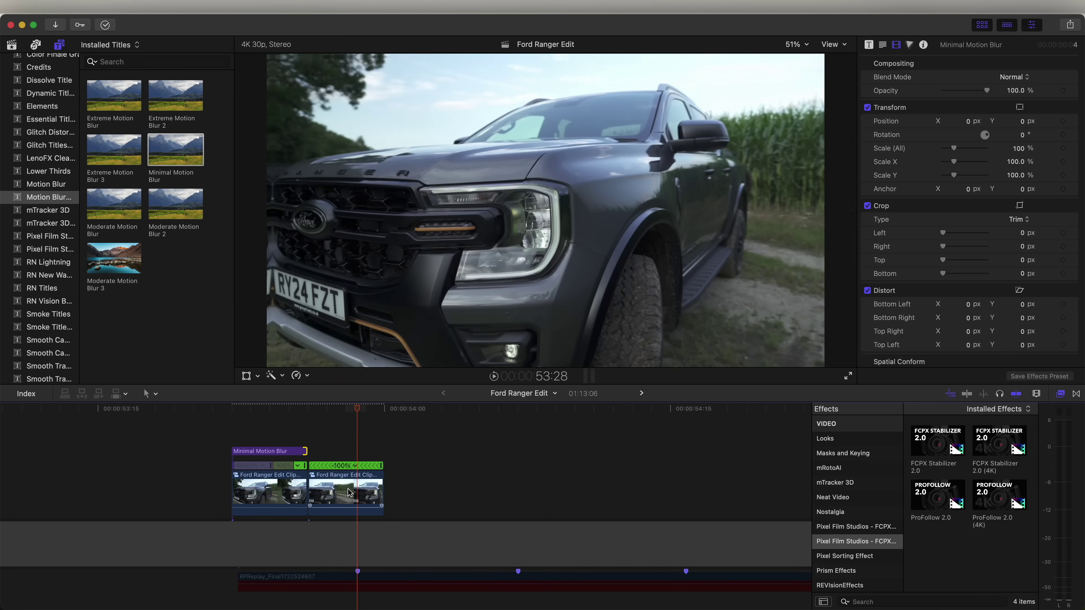
- Open the reversed compound clip, add the Minimal Motion Blur title above its footage and return to the main timeline
{"action": "double_click", "coordinate": [342, 491]}
{"action": "left_click_drag", "start_coordinate": [167, 151], "coordinate": [102, 449]}
{"action": "left_click_drag", "start_coordinate": [507, 409], "coordinate": [632, 414]}
{"action": "left_click", "coordinate": [443, 393]}
{"action": "left_click_drag", "start_coordinate": [418, 459], "coordinate": [210, 463]}
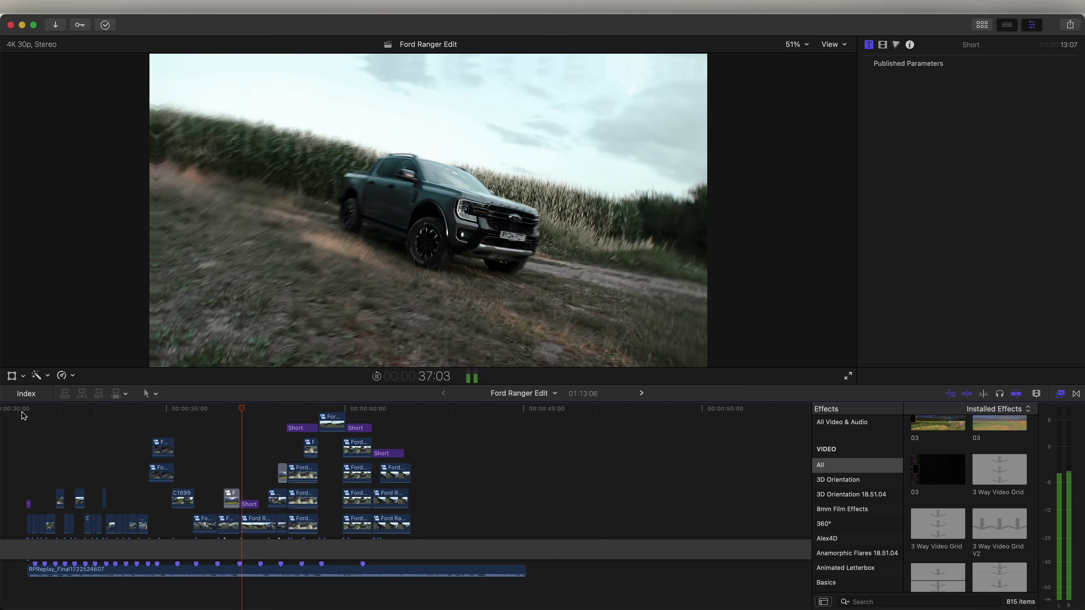
- Duplicate Ford Ranger Edit Clip 3 onto the lane above and add a hold at its first frame, at 54:26
{"action": "left_click", "coordinate": [288, 410]}
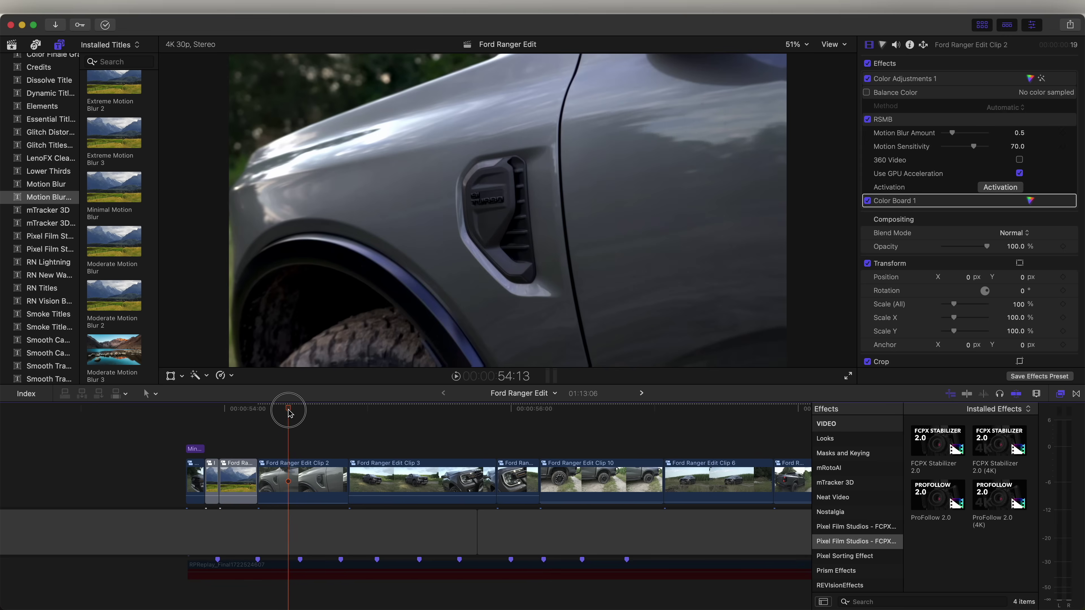
{"action": "left_click_drag", "start_coordinate": [290, 413], "coordinate": [348, 416]}
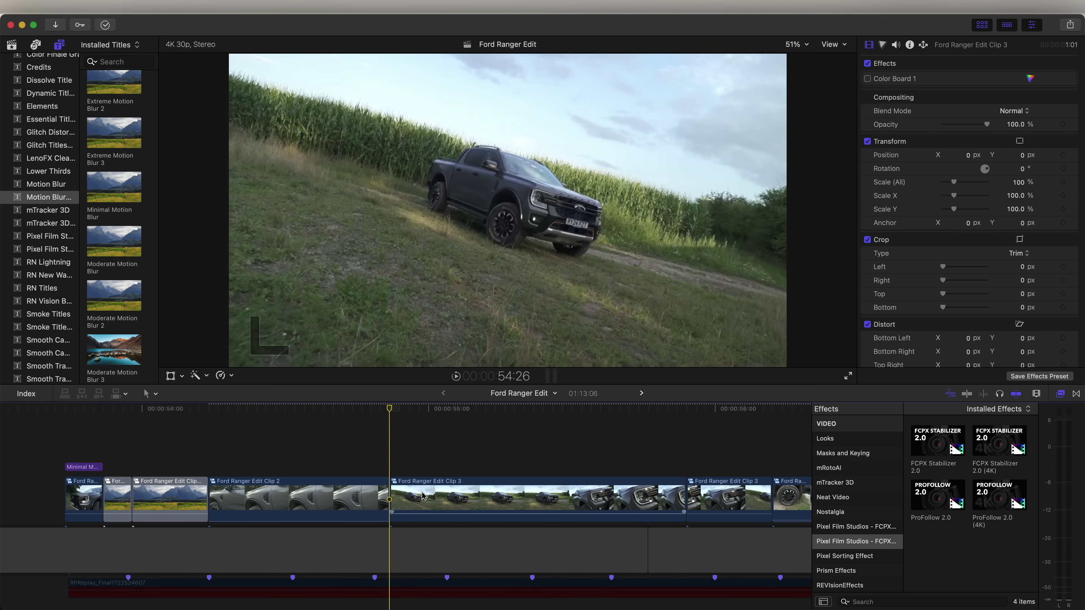
{"action": "left_click_drag", "start_coordinate": [435, 501], "coordinate": [436, 449]}
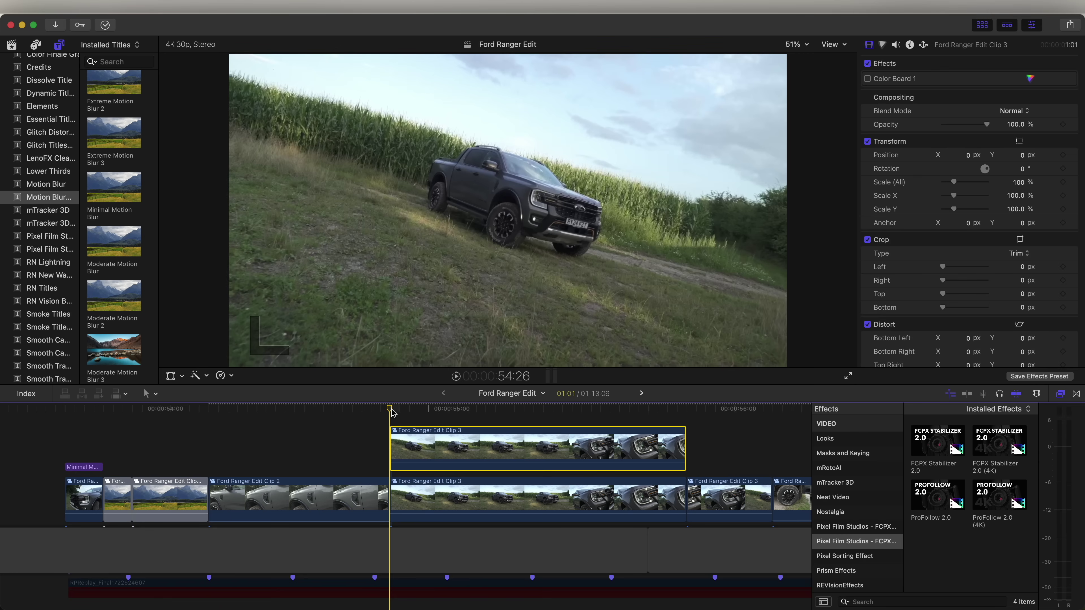
{"action": "key", "text": "shift+h"}
- Move the hold clip earlier over the end of Ford Ranger Edit Clip 2 and trim its end to 54:26, leaving 12 frames
{"action": "left_click_drag", "start_coordinate": [394, 408], "coordinate": [470, 403]}
{"action": "left_click_drag", "start_coordinate": [469, 447], "coordinate": [335, 448]}
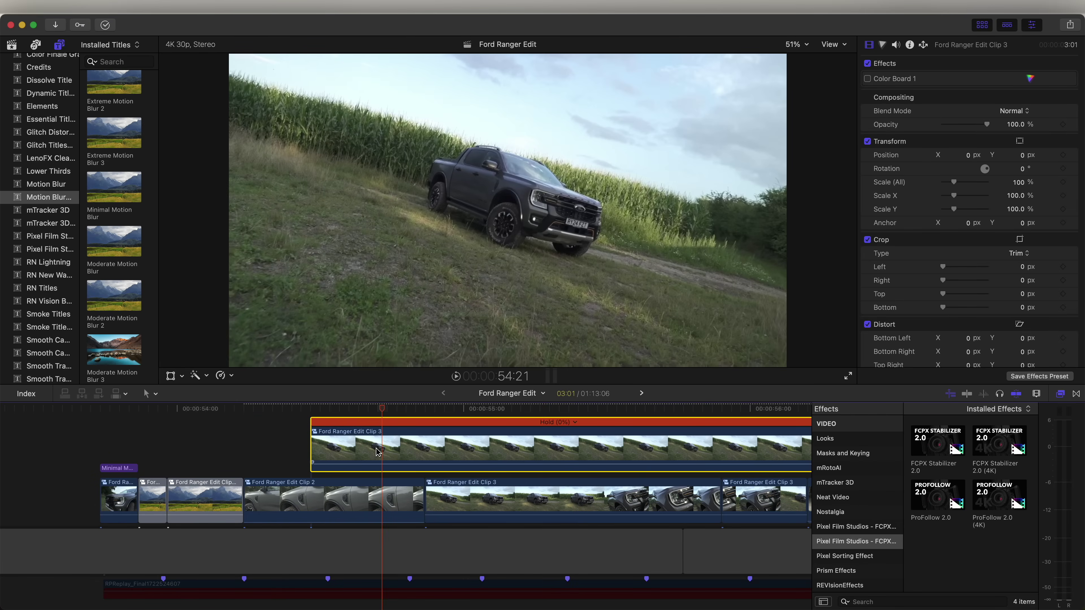
{"action": "left_click", "coordinate": [428, 458]}
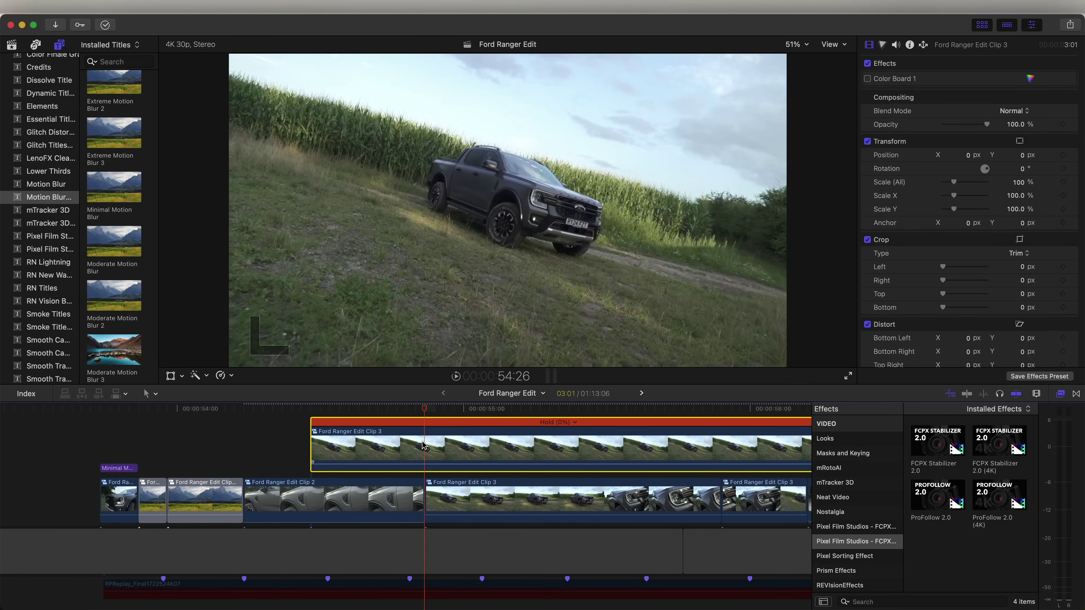
{"action": "key", "text": "alt+]"}
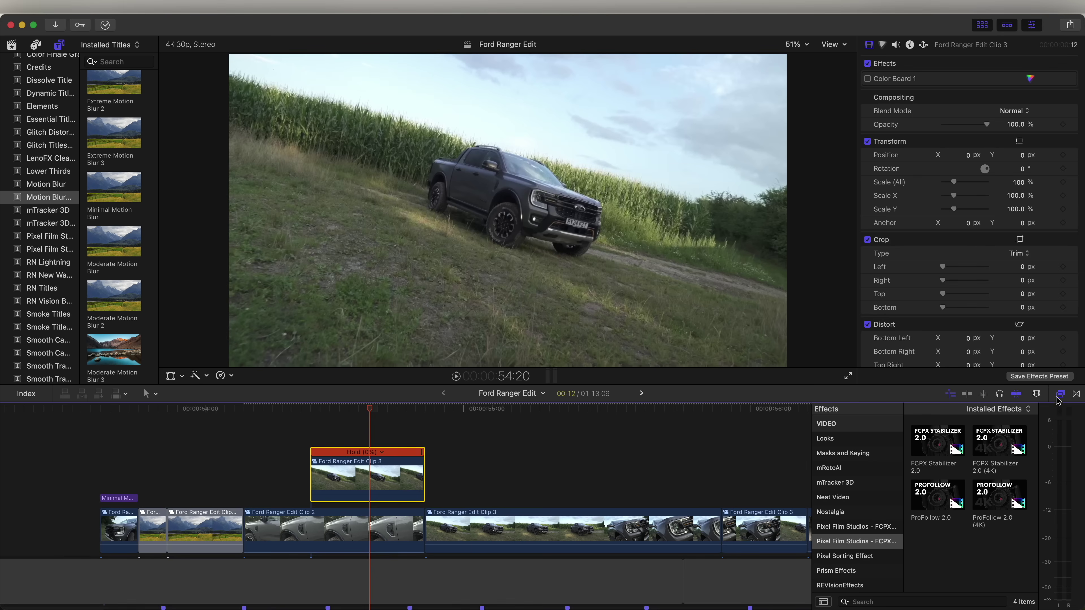
- Apply the Draw Mask effect from the Masks and Keying category to the 12-frame hold clip
{"action": "left_click", "coordinate": [1059, 394]}
{"action": "left_click", "coordinate": [1060, 394]}
{"action": "left_click", "coordinate": [867, 455]}
{"action": "mouse_move", "coordinate": [989, 450]}
{"action": "left_mouse_down"}
{"action": "mouse_move", "coordinate": [910, 403]}
{"action": "mouse_move", "coordinate": [372, 470]}
{"action": "left_mouse_up"}
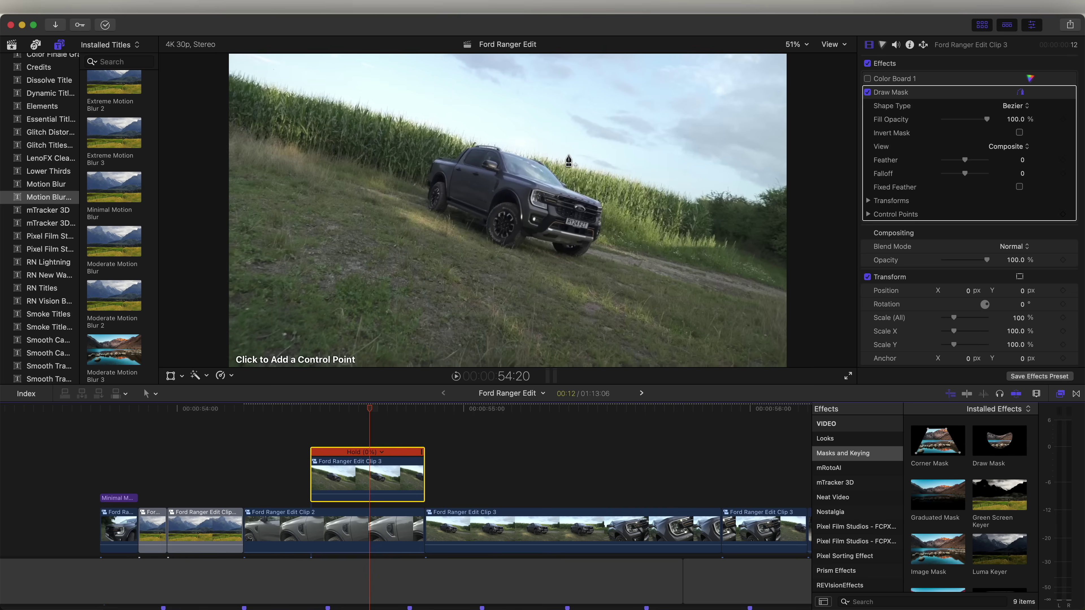
- Trace the mask's control points around the whole truck, following its wheels and body edges at 200% viewer zoom
{"action": "left_click", "coordinate": [797, 45]}
{"action": "left_click", "coordinate": [808, 139]}
{"action": "scroll", "coordinate": [449, 296], "scroll_direction": "down", "scroll_amount": 2}
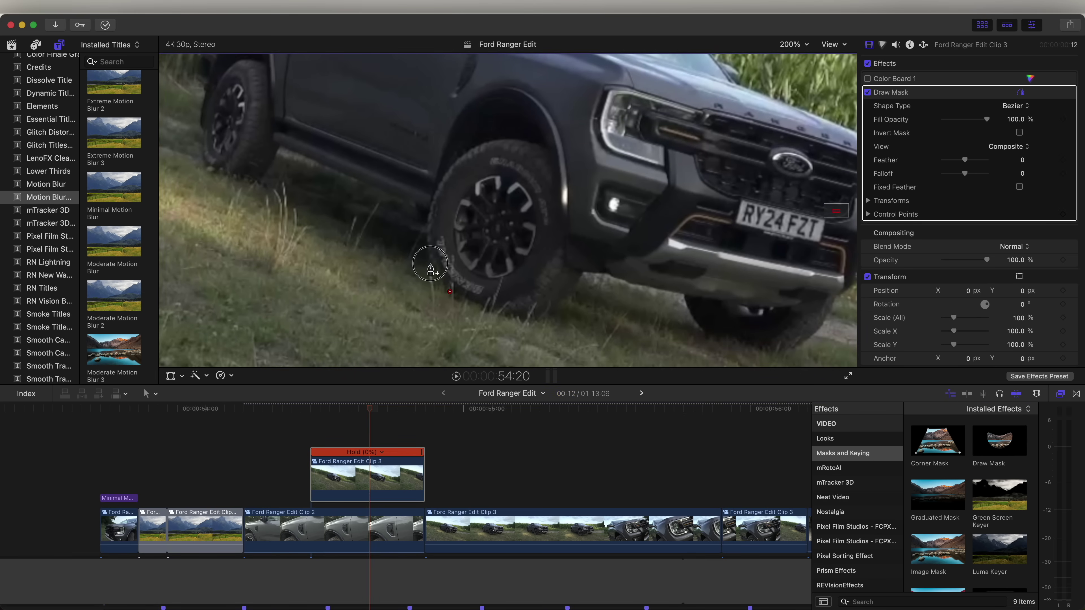
{"action": "left_click", "coordinate": [338, 172]}
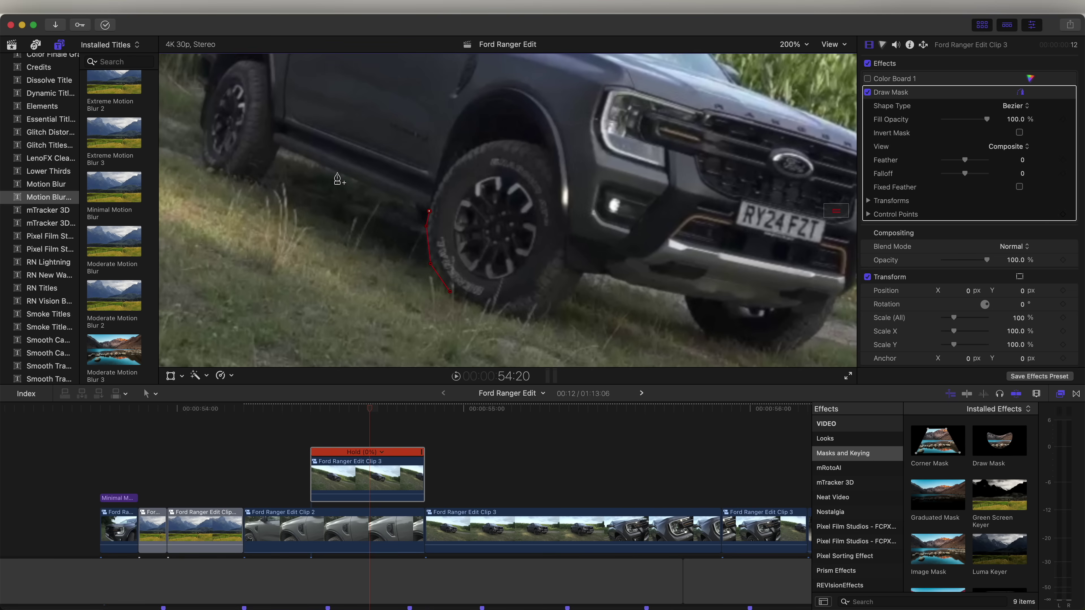
{"action": "left_click", "coordinate": [281, 146]}
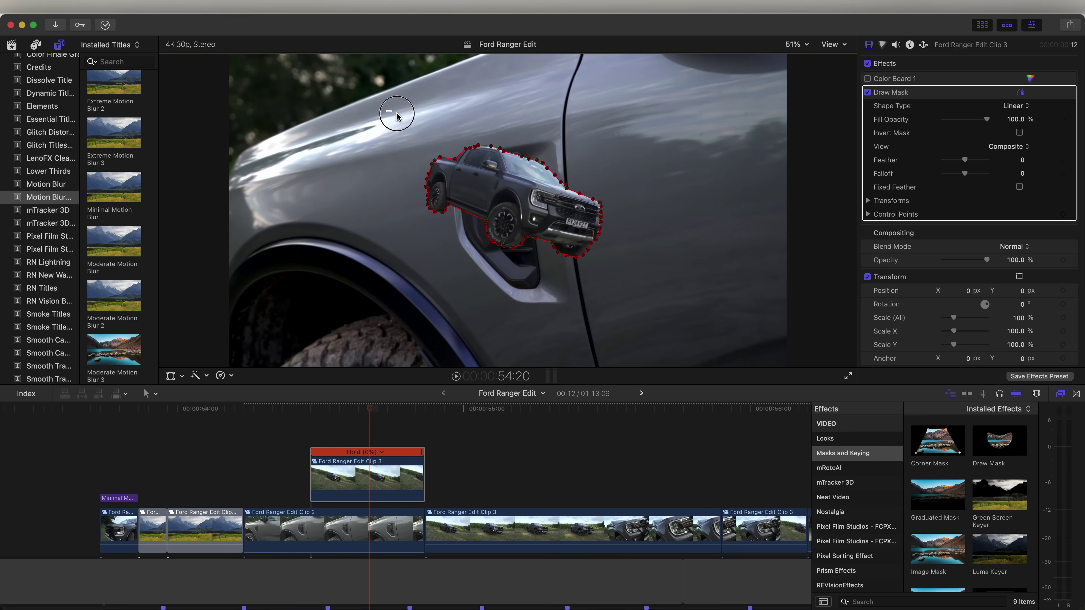
- Select all the mask's control points around the truck and change them from Linear to Smooth
{"action": "left_click_drag", "start_coordinate": [386, 111], "coordinate": [656, 293]}
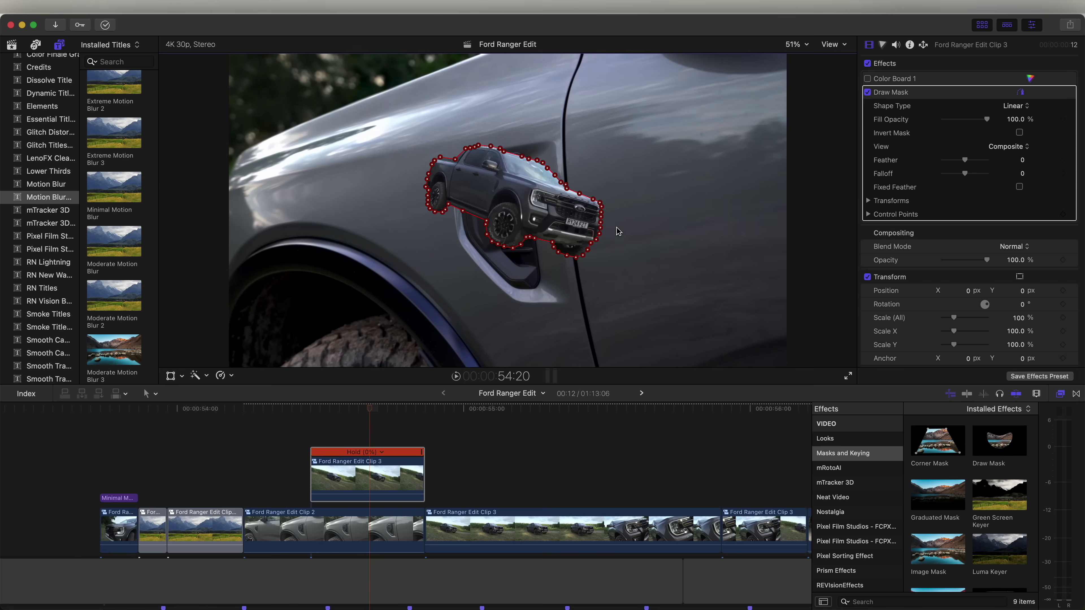
{"action": "right_click", "coordinate": [603, 209]}
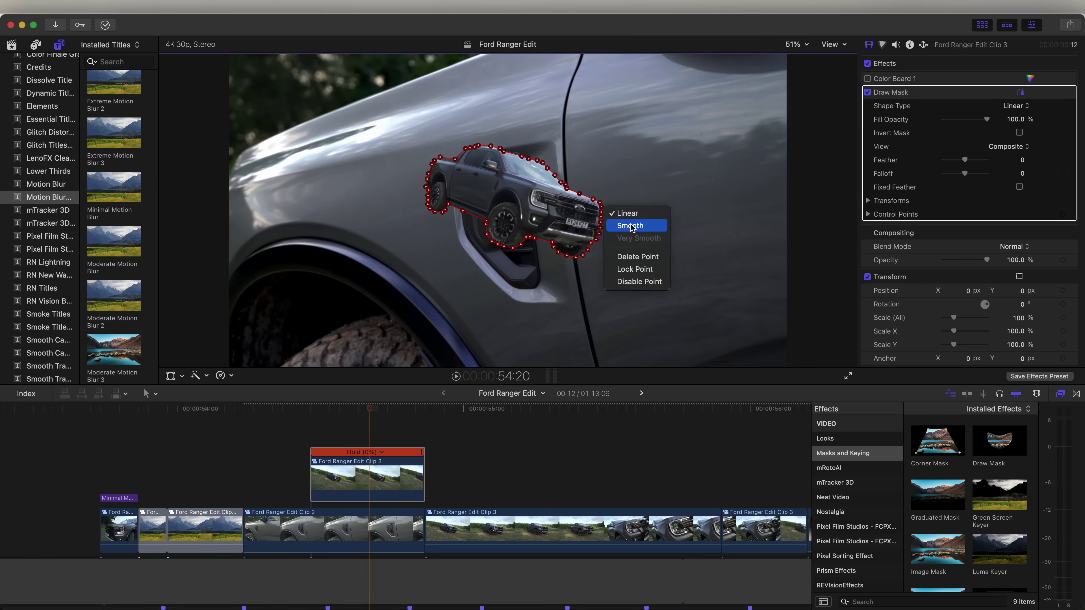
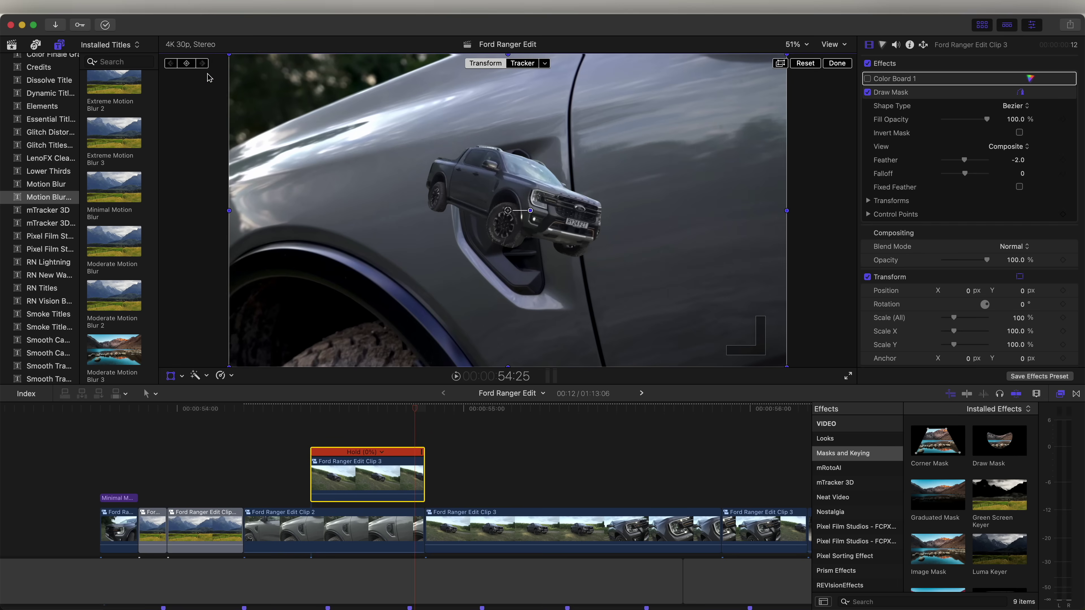
- Keyframe the cut-out truck's position so it flies in from below the frame along a curved path to its place at 54:25
{"action": "left_click", "coordinate": [186, 64]}
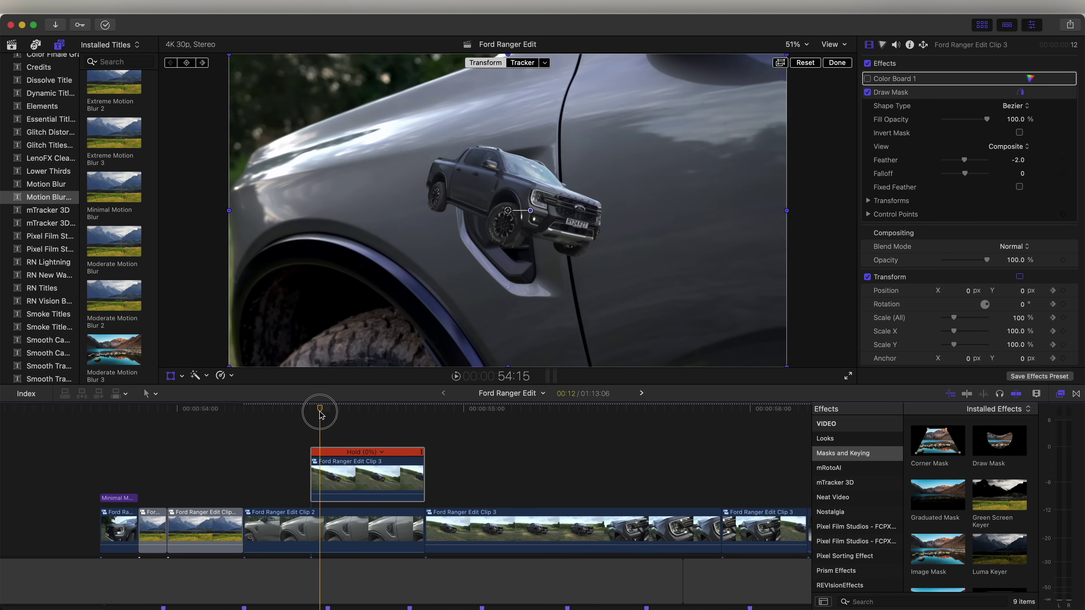
{"action": "left_click", "coordinate": [311, 411]}
{"action": "left_click_drag", "start_coordinate": [507, 211], "coordinate": [388, 436]}
{"action": "left_click_drag", "start_coordinate": [321, 412], "coordinate": [393, 407]}
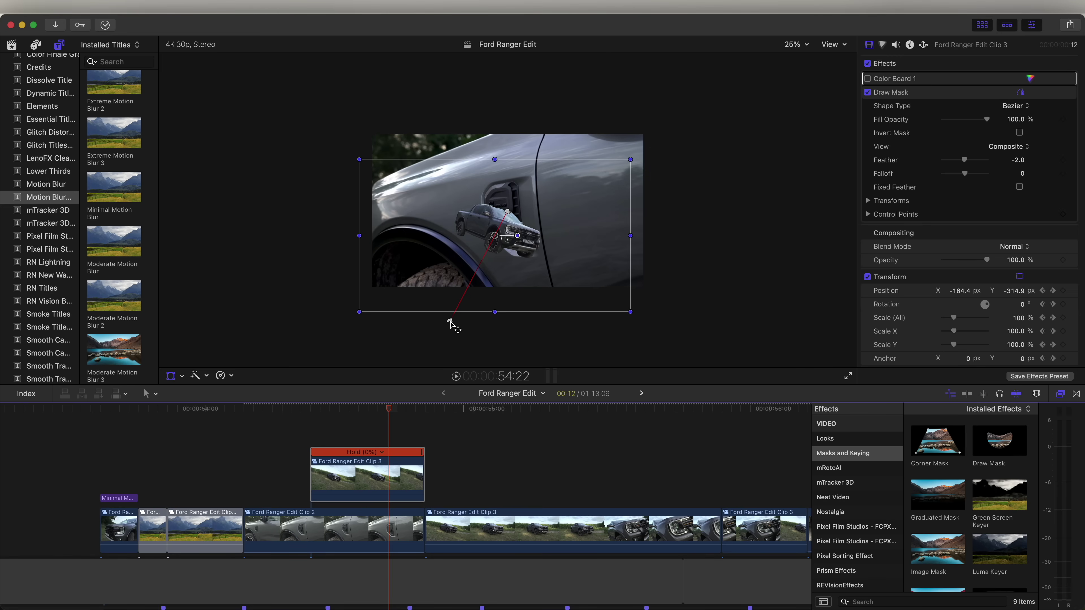
{"action": "left_click_drag", "start_coordinate": [450, 321], "coordinate": [467, 144]}
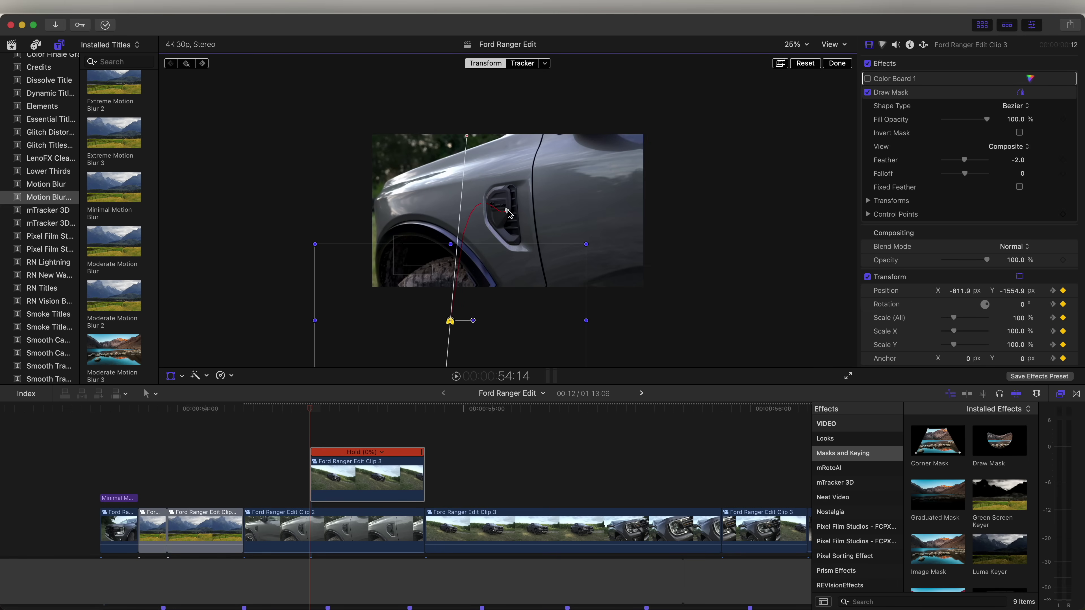
{"action": "left_click_drag", "start_coordinate": [509, 213], "coordinate": [502, 198]}
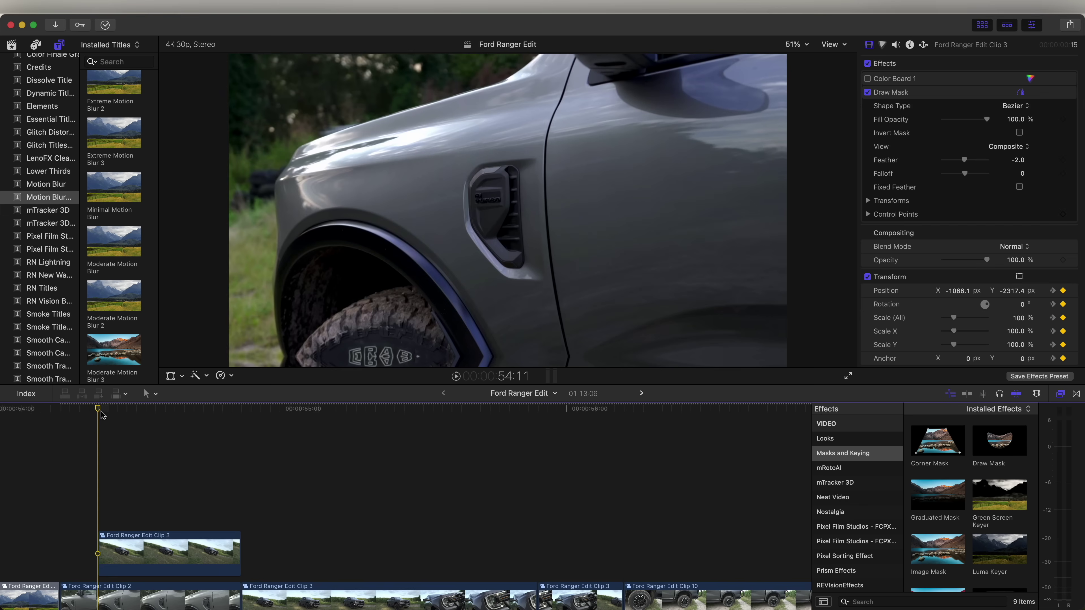
{"action": "key", "text": "space"}
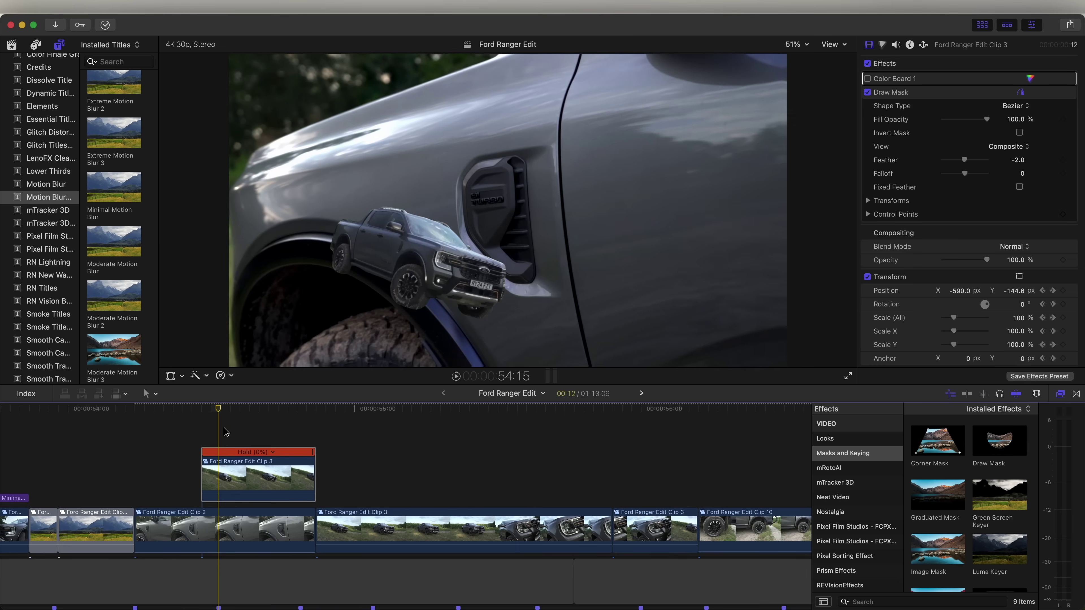
{"action": "key", "text": "space"}
{"action": "key", "text": "space"}
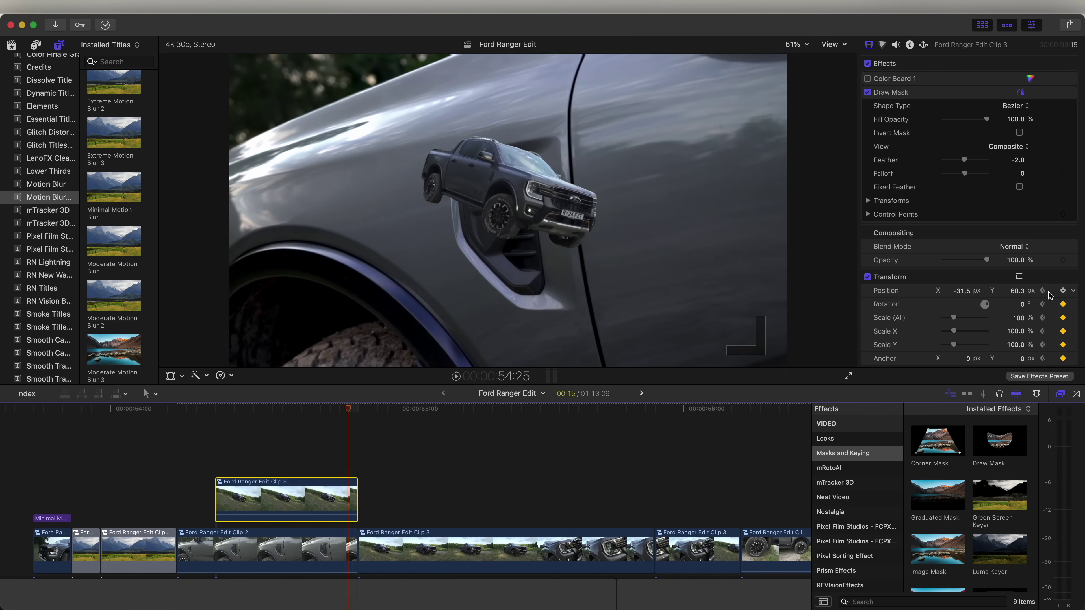
- Set the cut-out truck's rotation to 30° at its first keyframe
{"action": "left_click", "coordinate": [1043, 292]}
{"action": "scroll", "coordinate": [1033, 278], "scroll_direction": "down", "scroll_amount": 2}
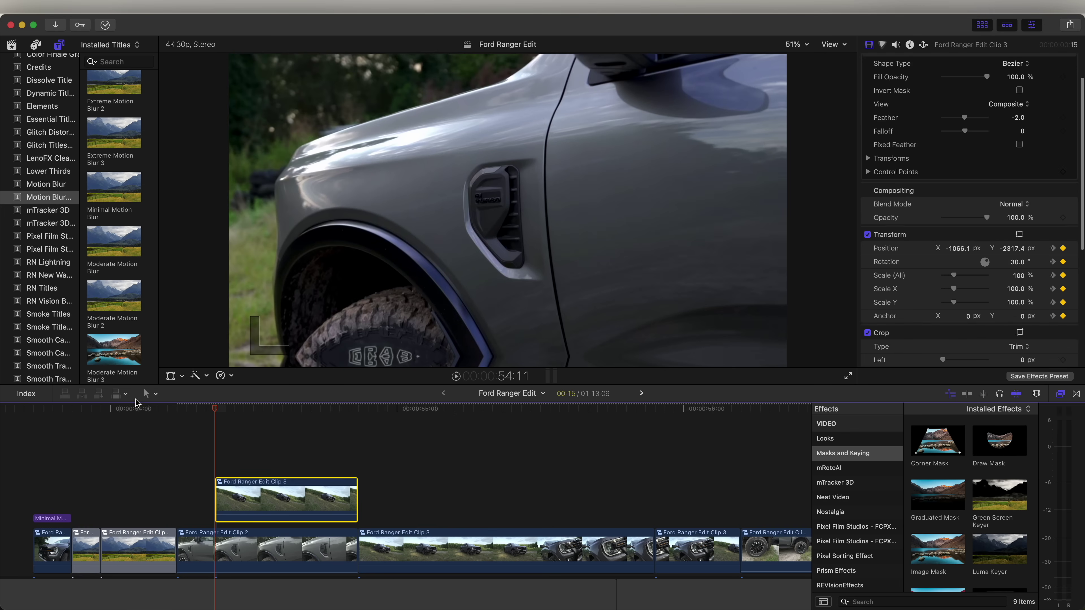
{"action": "left_click_drag", "start_coordinate": [1030, 269], "coordinate": [1017, 262]}
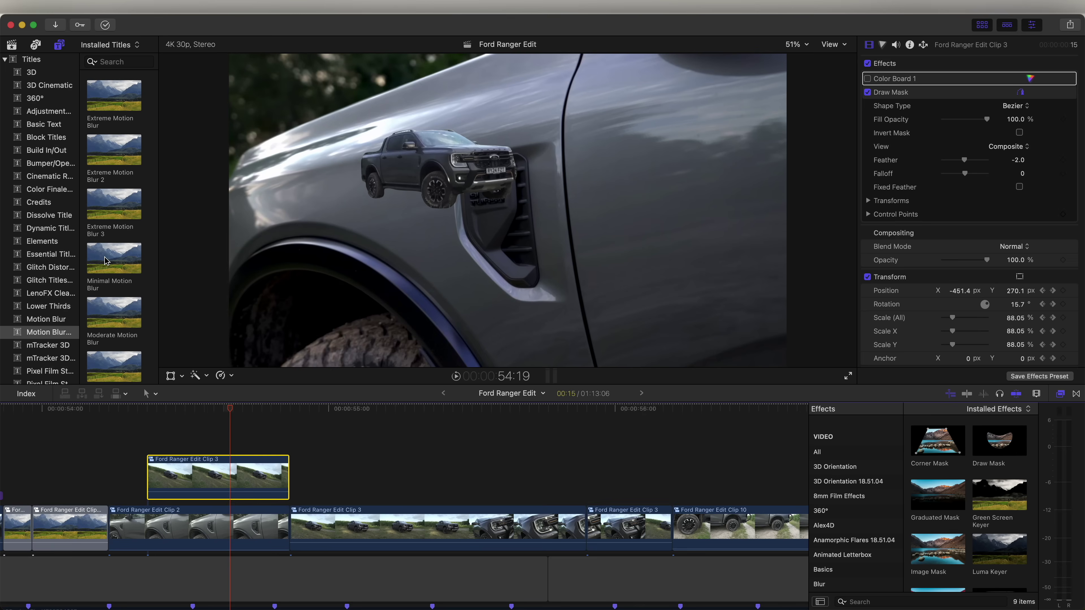
- Add the Minimal Motion Blur title over the cut-out truck clip and combine the two into a new compound clip
{"action": "left_click", "coordinate": [106, 261]}
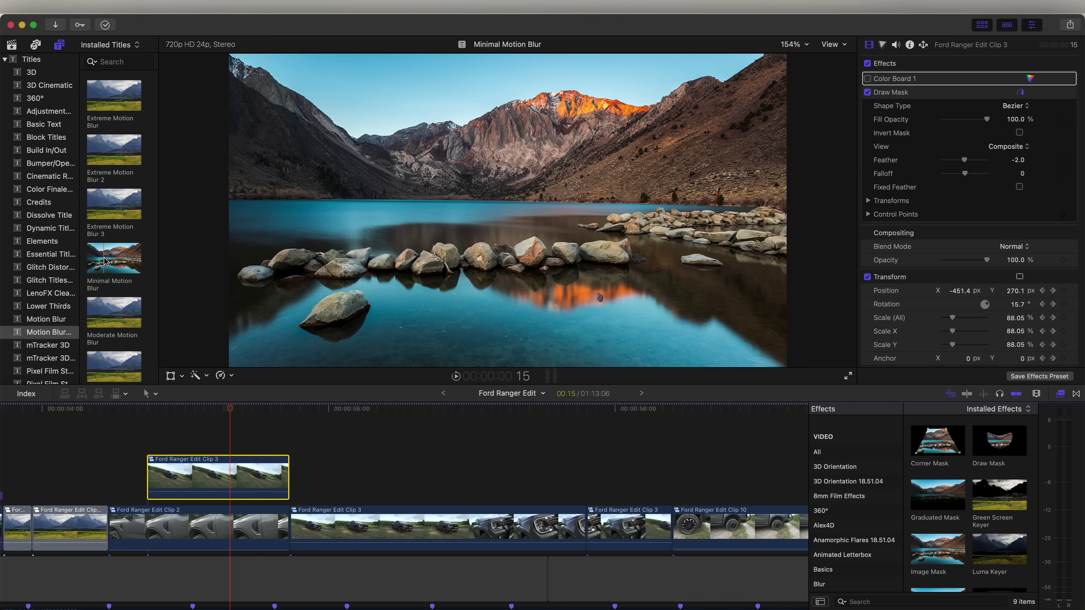
{"action": "scroll", "coordinate": [106, 257], "scroll_direction": "down", "scroll_amount": 3}
{"action": "left_click_drag", "start_coordinate": [107, 213], "coordinate": [223, 484]}
{"action": "right_click", "coordinate": [223, 483]}
{"action": "left_click", "coordinate": [261, 344]}
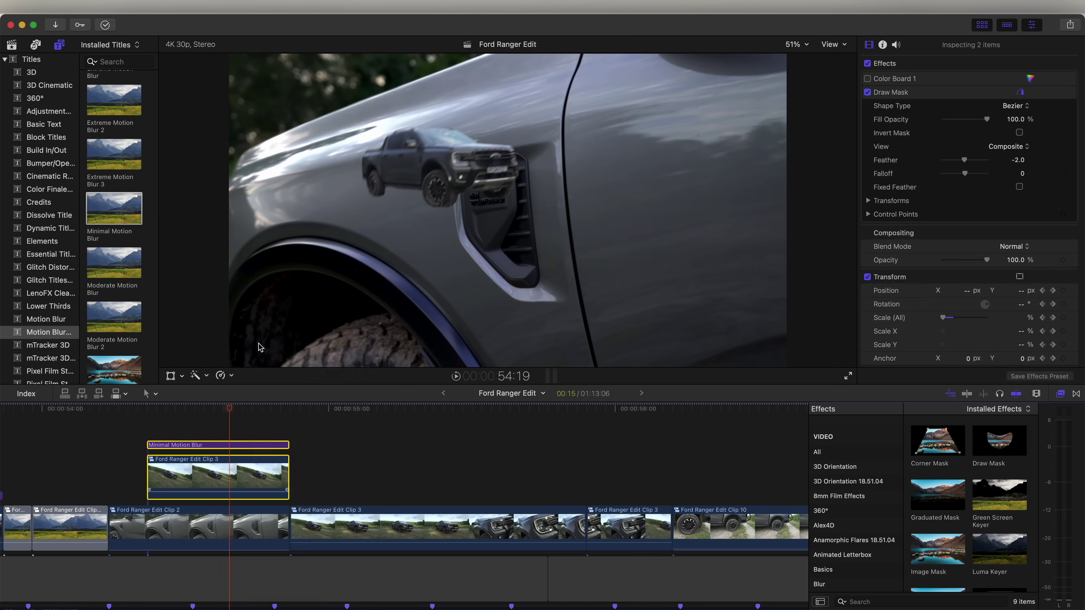
{"action": "key", "text": "Return"}
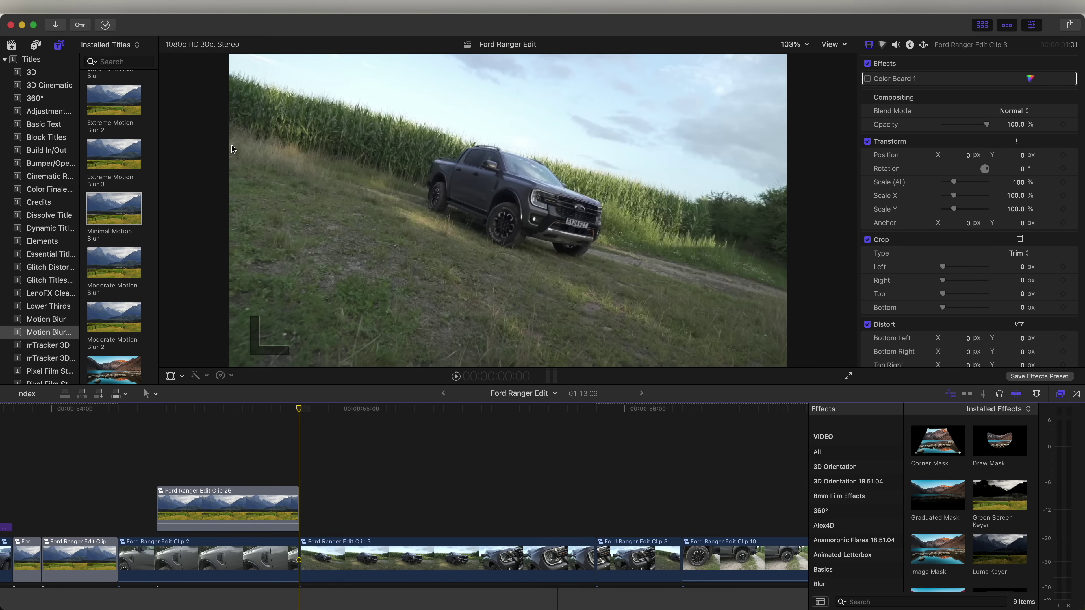
- Place the Short adjustment layer above Ford Ranger Edit Clip 3 from 54:26, matching that clip's length of 1:01
{"action": "left_click", "coordinate": [52, 110]}
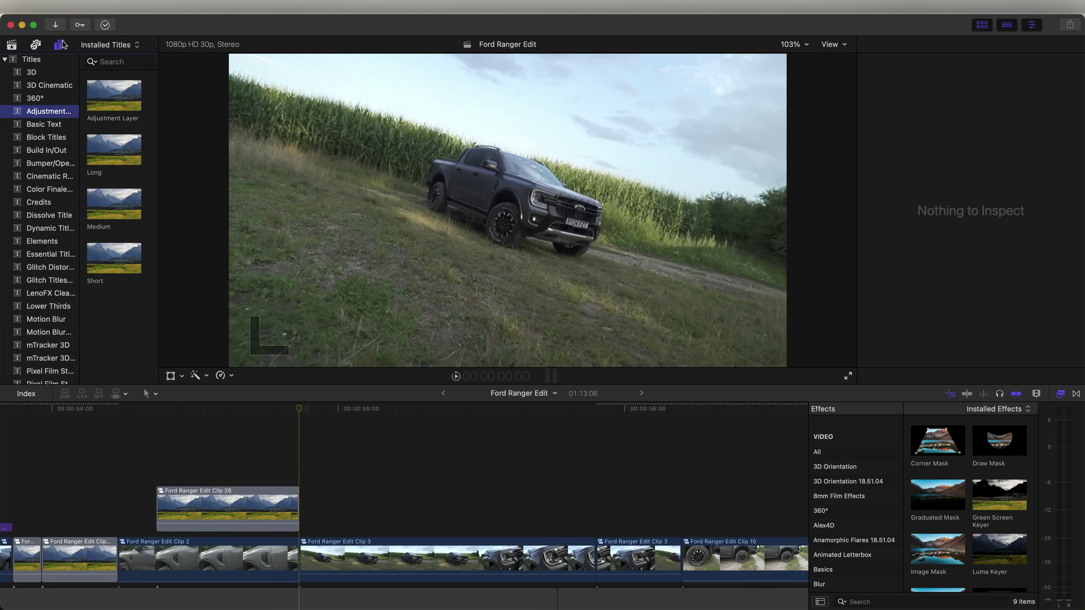
{"action": "left_click_drag", "start_coordinate": [108, 252], "coordinate": [305, 440]}
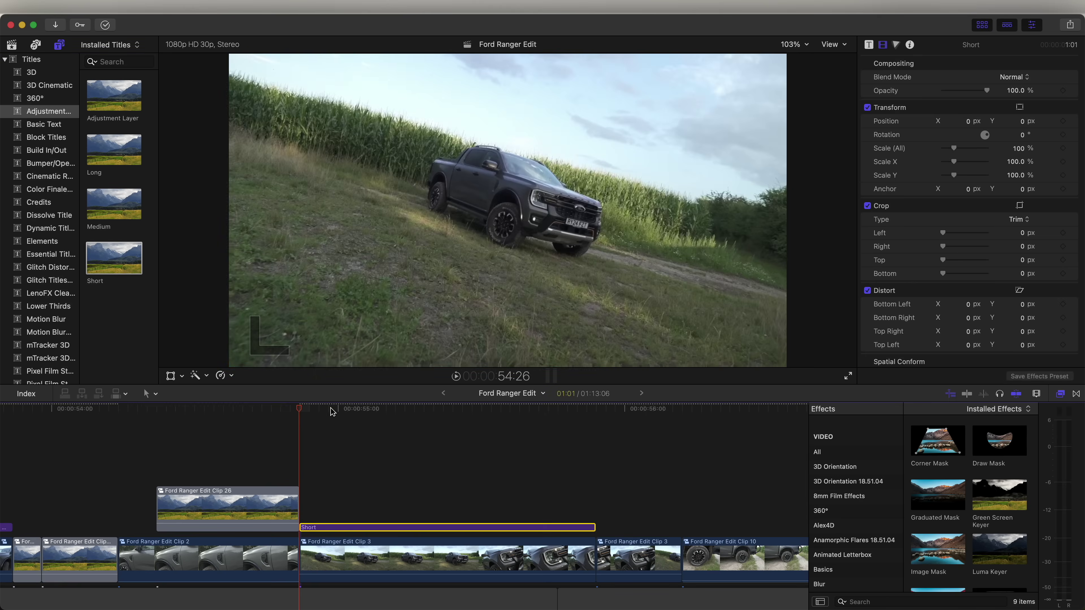
{"action": "left_click", "coordinate": [331, 408]}
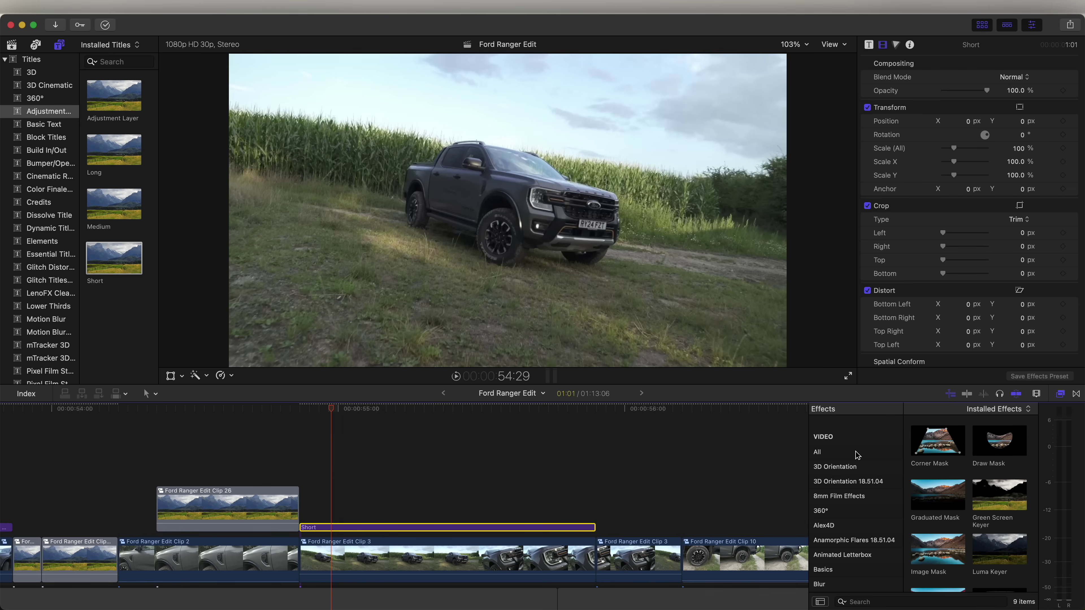
- Apply the Bounce effect from the RN Shake category to the Short adjustment layer and play back the result
{"action": "scroll", "coordinate": [855, 509], "scroll_direction": "down", "scroll_amount": 6}
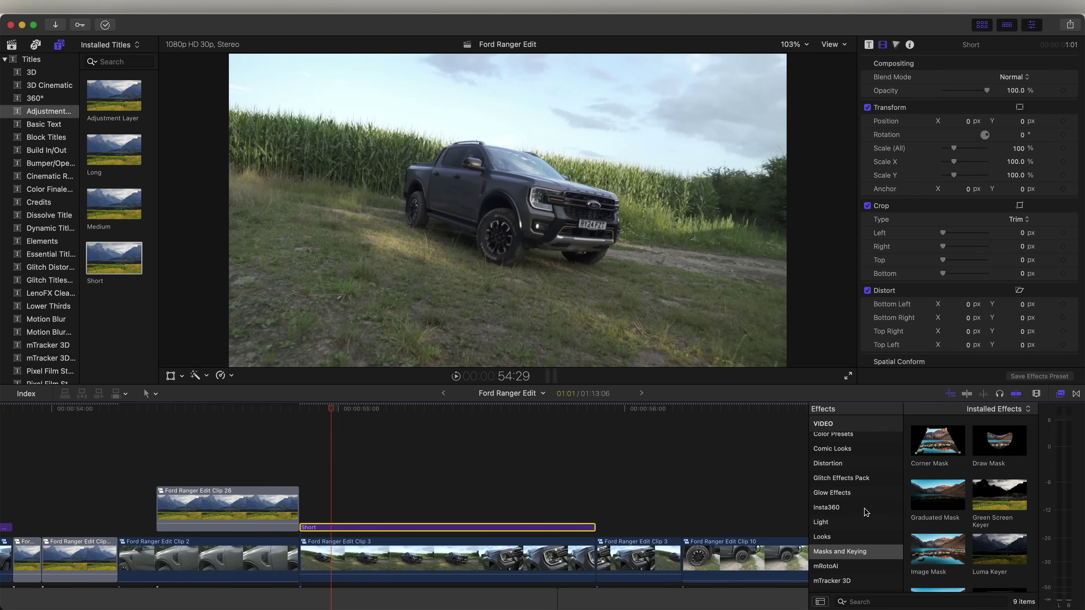
{"action": "scroll", "coordinate": [856, 516], "scroll_direction": "down", "scroll_amount": 5}
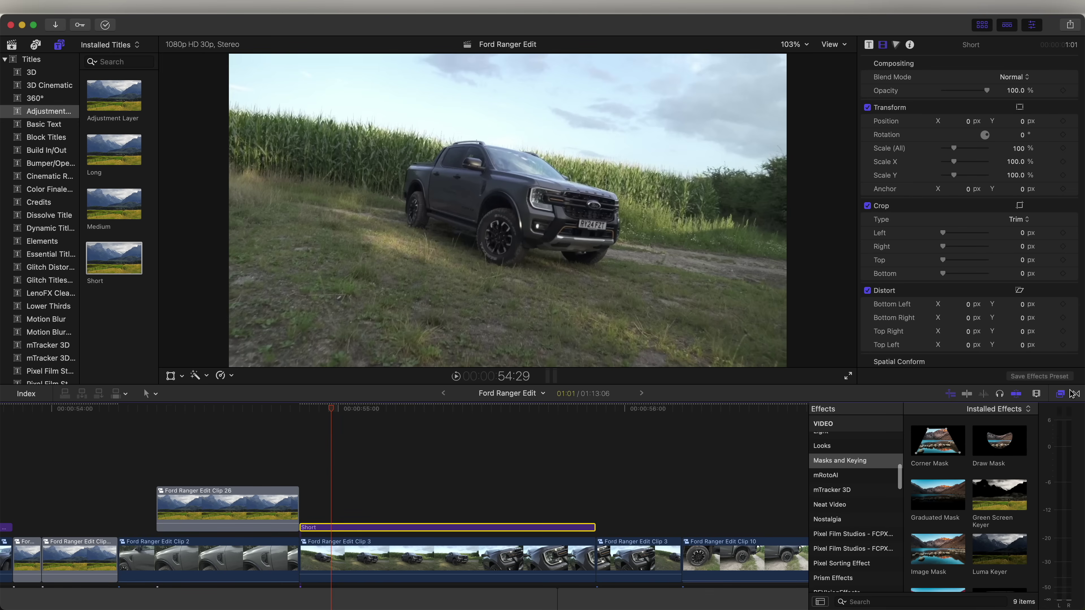
{"action": "scroll", "coordinate": [850, 492], "scroll_direction": "down", "scroll_amount": 15}
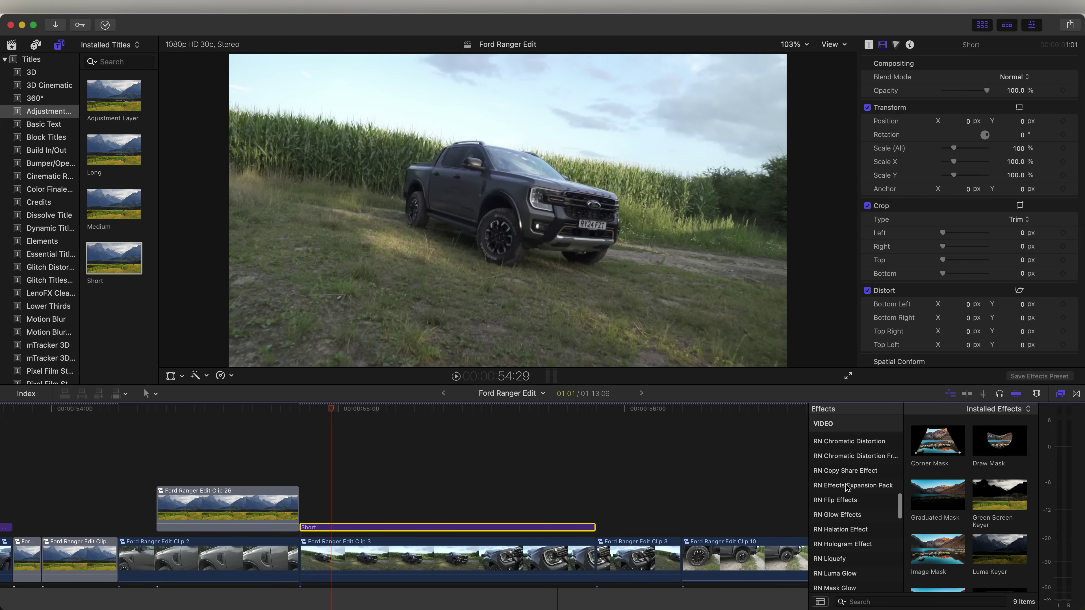
{"action": "left_click", "coordinate": [856, 507]}
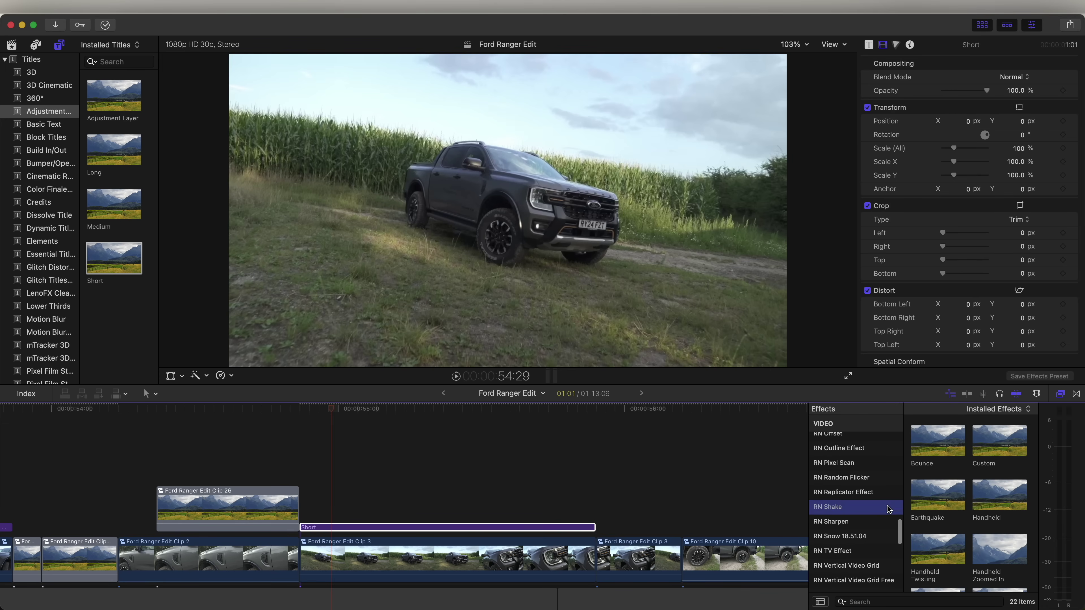
{"action": "left_click_drag", "start_coordinate": [937, 445], "coordinate": [325, 527]}
{"action": "scroll", "coordinate": [222, 412], "scroll_direction": "right", "scroll_amount": 3}
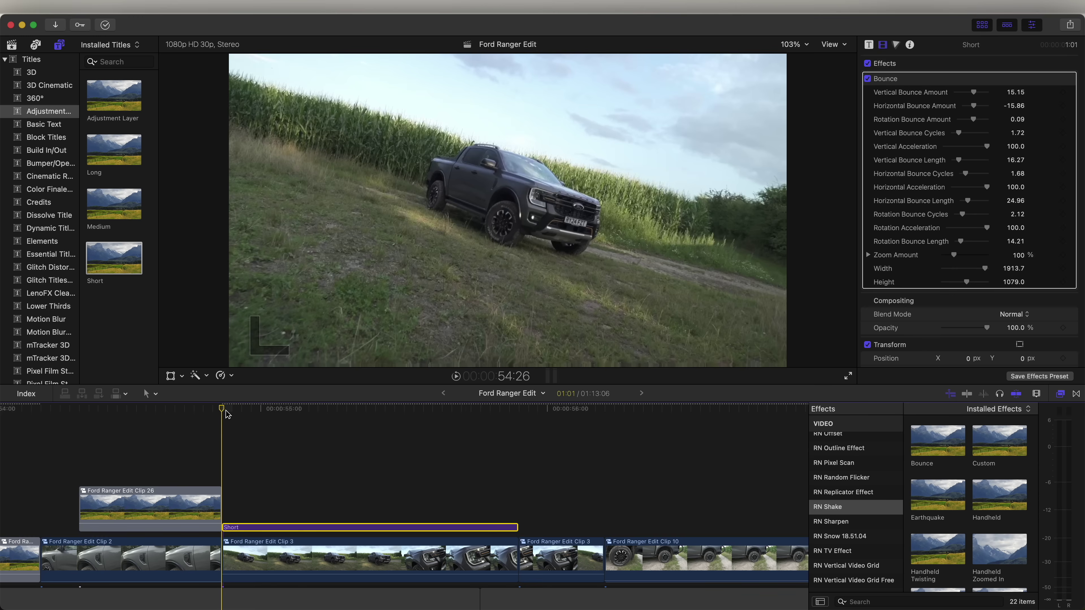
{"action": "key", "text": "space"}
{"action": "key", "text": "space"}
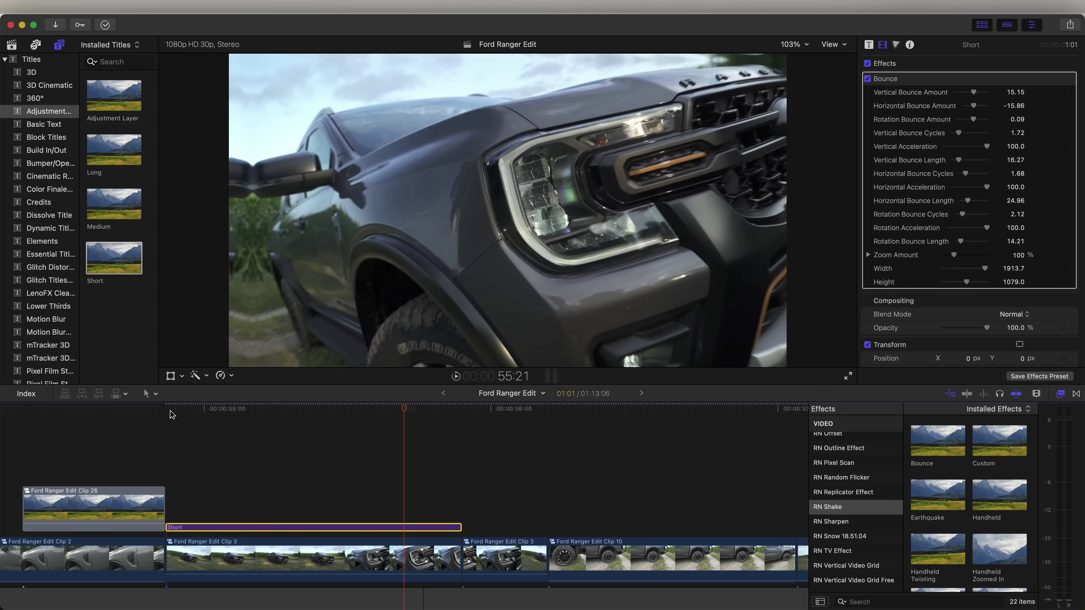
- Set the Bounce effect's Vertical Bounce Length to 14.54 and Horizontal Bounce Length to 12.34, and replay the section
{"action": "left_click_drag", "start_coordinate": [167, 411], "coordinate": [195, 413]}
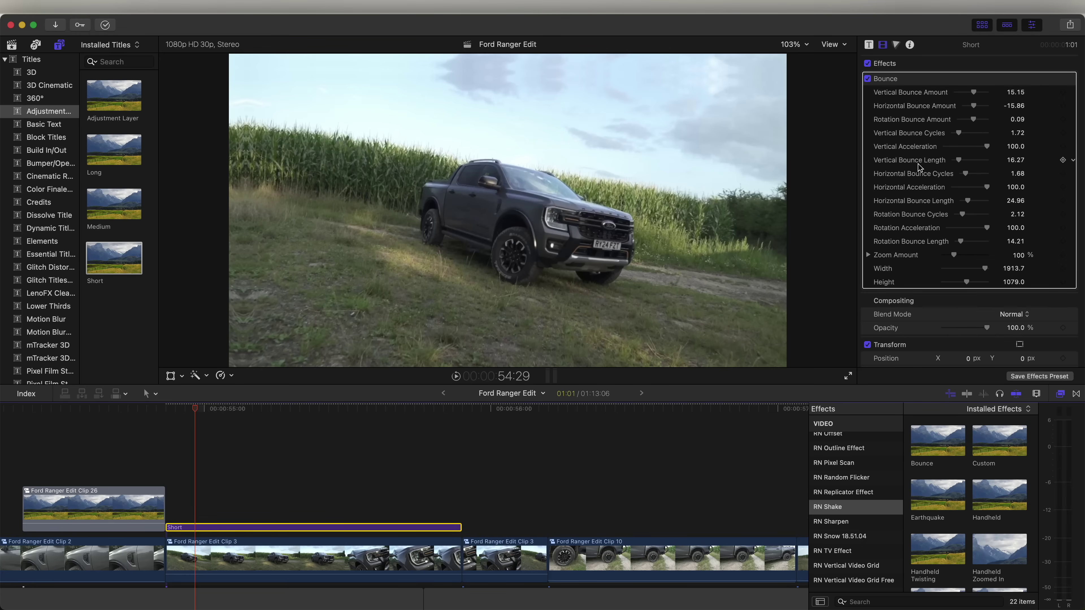
{"action": "left_click_drag", "start_coordinate": [958, 161], "coordinate": [957, 161]}
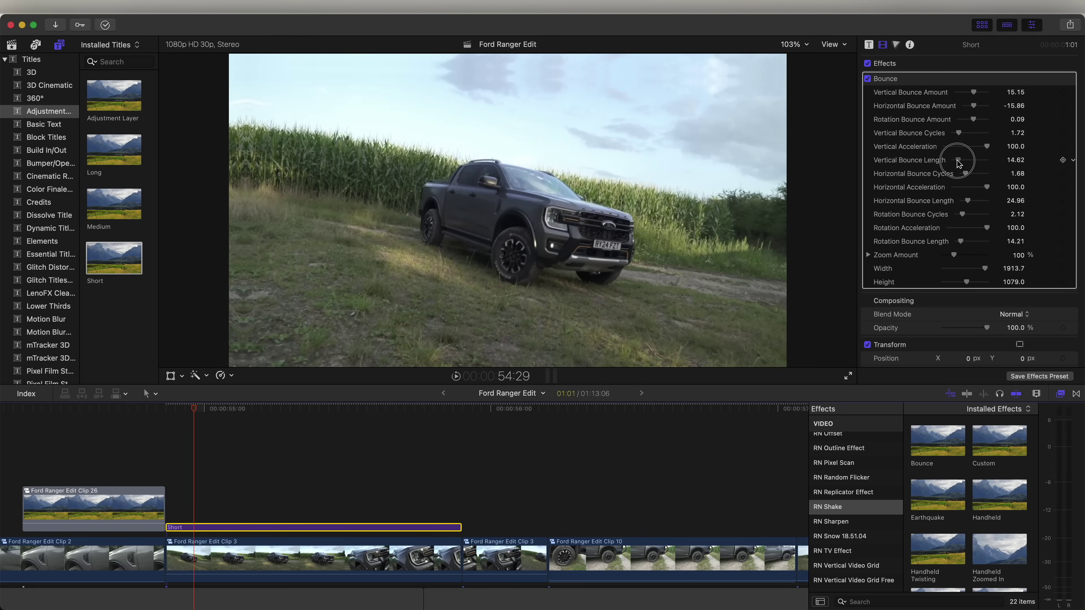
{"action": "left_click", "coordinate": [130, 413]}
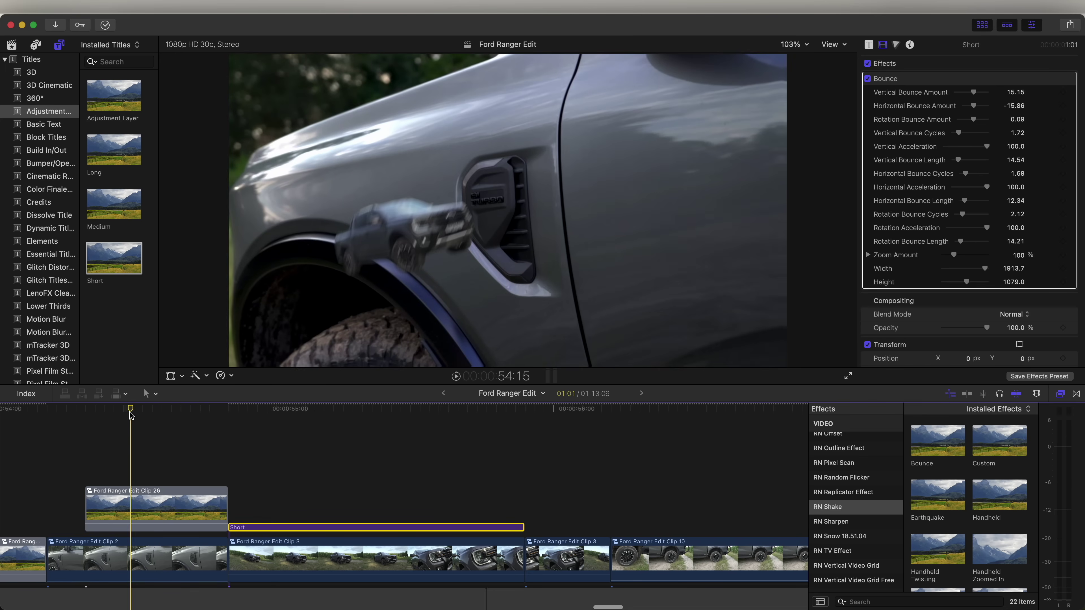
{"action": "key", "text": "space"}
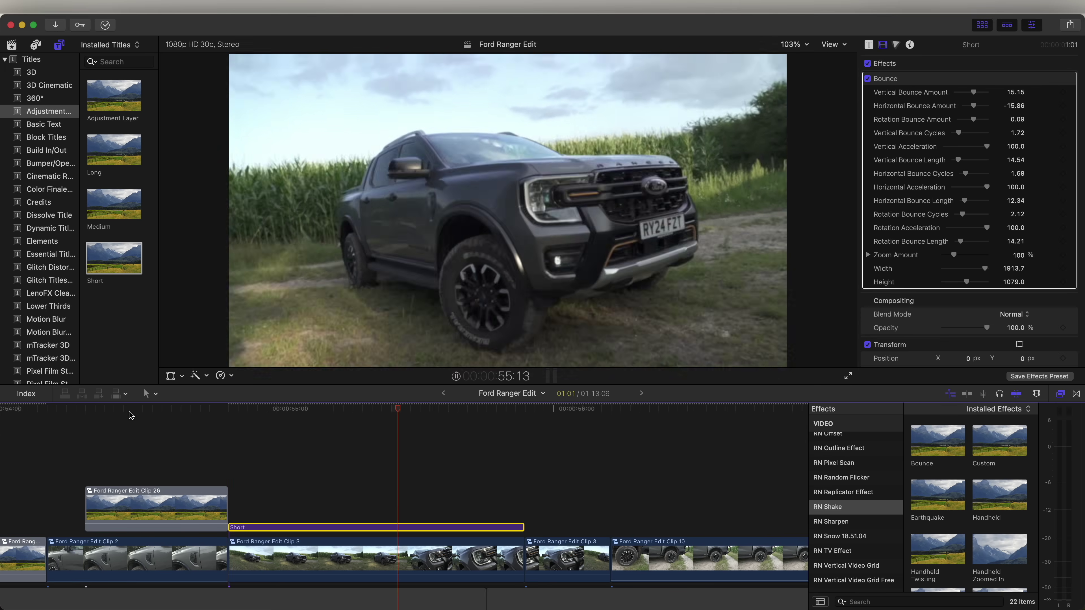
{"action": "mouse_move", "coordinate": [119, 409]}
{"action": "left_mouse_down"}
{"action": "mouse_move", "coordinate": [363, 430]}
{"action": "mouse_move", "coordinate": [214, 425]}
{"action": "mouse_move", "coordinate": [444, 431]}
{"action": "mouse_move", "coordinate": [116, 424]}
{"action": "left_mouse_up"}
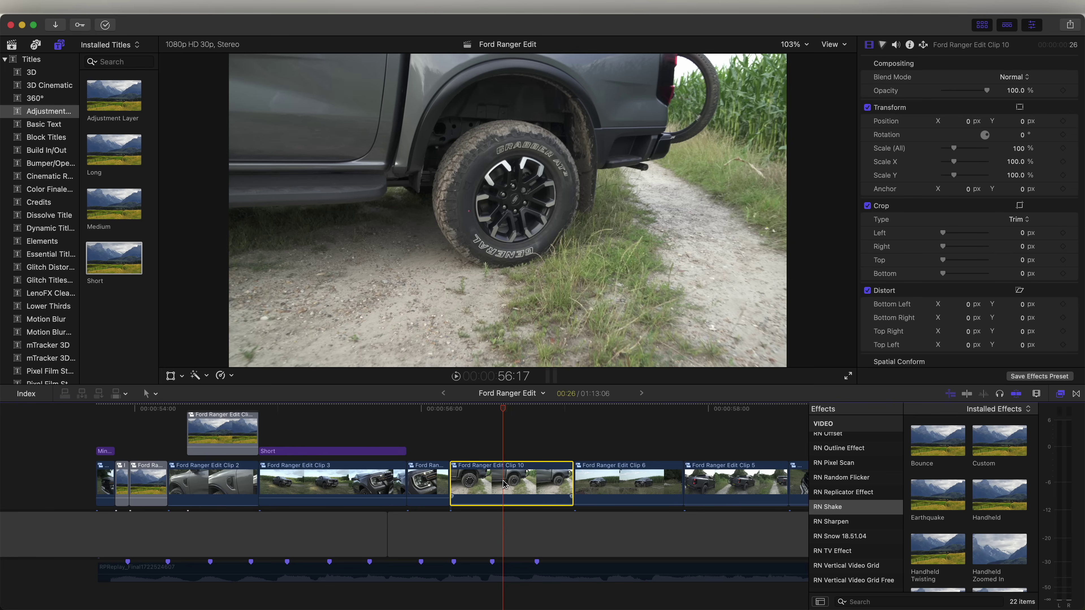
- Duplicate Ford Ranger Edit Clip 10 directly above itself and apply the mRotoAI effect to the upper copy
{"action": "scroll", "coordinate": [504, 484], "scroll_direction": "up", "scroll_amount": 2}
{"action": "left_click_drag", "start_coordinate": [504, 499], "coordinate": [506, 453]}
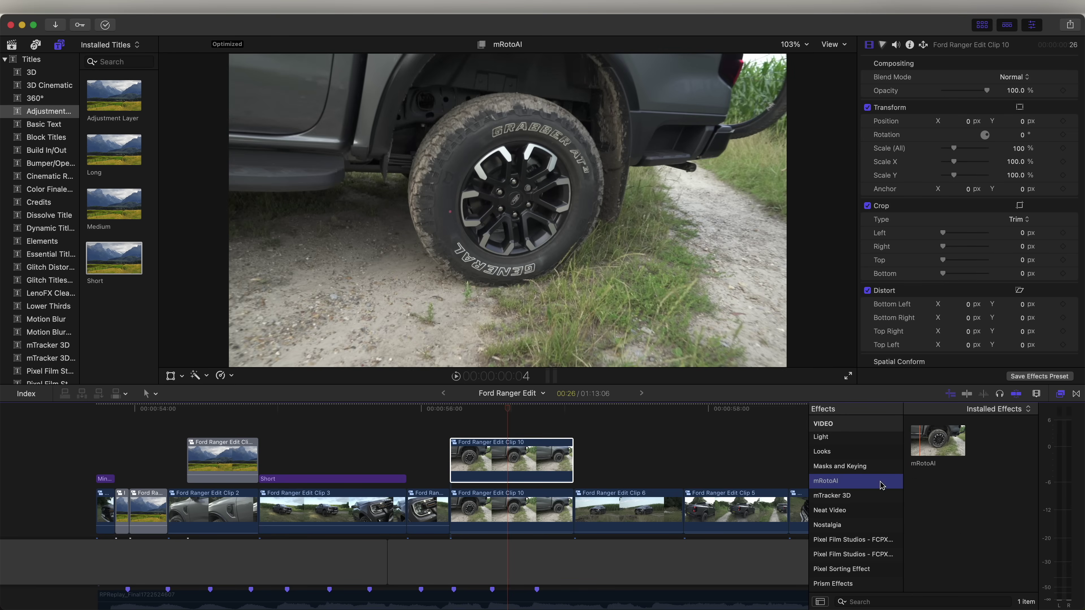
{"action": "left_click_drag", "start_coordinate": [937, 441], "coordinate": [508, 460]}
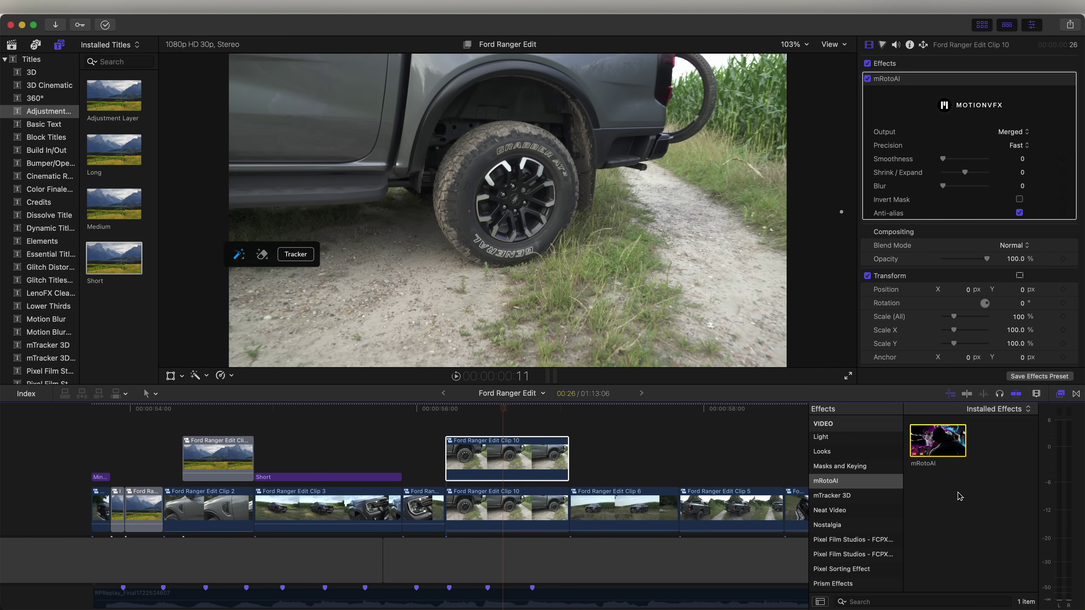
- Brush over the tyre in the upper clip to mask the whole wheel, and track the mask back to the clip's start
{"action": "mouse_move", "coordinate": [479, 244]}
{"action": "left_mouse_down"}
{"action": "mouse_move", "coordinate": [461, 178]}
{"action": "mouse_move", "coordinate": [489, 153]}
{"action": "mouse_move", "coordinate": [533, 146]}
{"action": "mouse_move", "coordinate": [564, 164]}
{"action": "mouse_move", "coordinate": [542, 233]}
{"action": "mouse_move", "coordinate": [503, 244]}
{"action": "mouse_move", "coordinate": [459, 216]}
{"action": "mouse_move", "coordinate": [476, 170]}
{"action": "mouse_move", "coordinate": [498, 249]}
{"action": "mouse_move", "coordinate": [523, 253]}
{"action": "mouse_move", "coordinate": [551, 223]}
{"action": "mouse_move", "coordinate": [548, 176]}
{"action": "mouse_move", "coordinate": [488, 140]}
{"action": "mouse_move", "coordinate": [449, 182]}
{"action": "mouse_move", "coordinate": [451, 162]}
{"action": "mouse_move", "coordinate": [472, 145]}
{"action": "mouse_move", "coordinate": [530, 149]}
{"action": "left_mouse_up"}
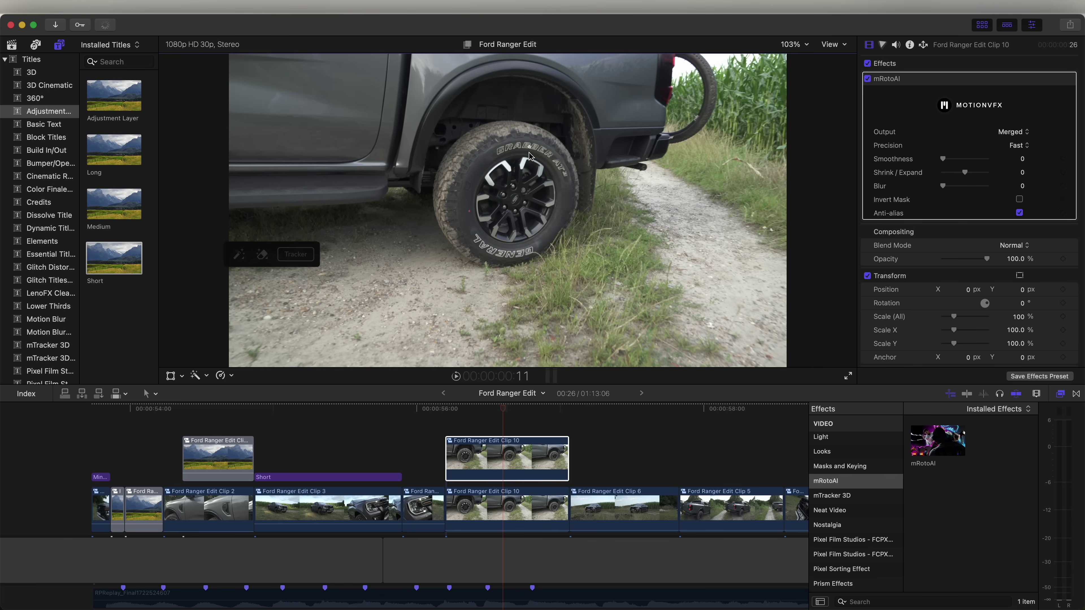
{"action": "mouse_move", "coordinate": [566, 225]}
{"action": "left_mouse_down"}
{"action": "mouse_move", "coordinate": [542, 254]}
{"action": "mouse_move", "coordinate": [448, 246]}
{"action": "left_mouse_up"}
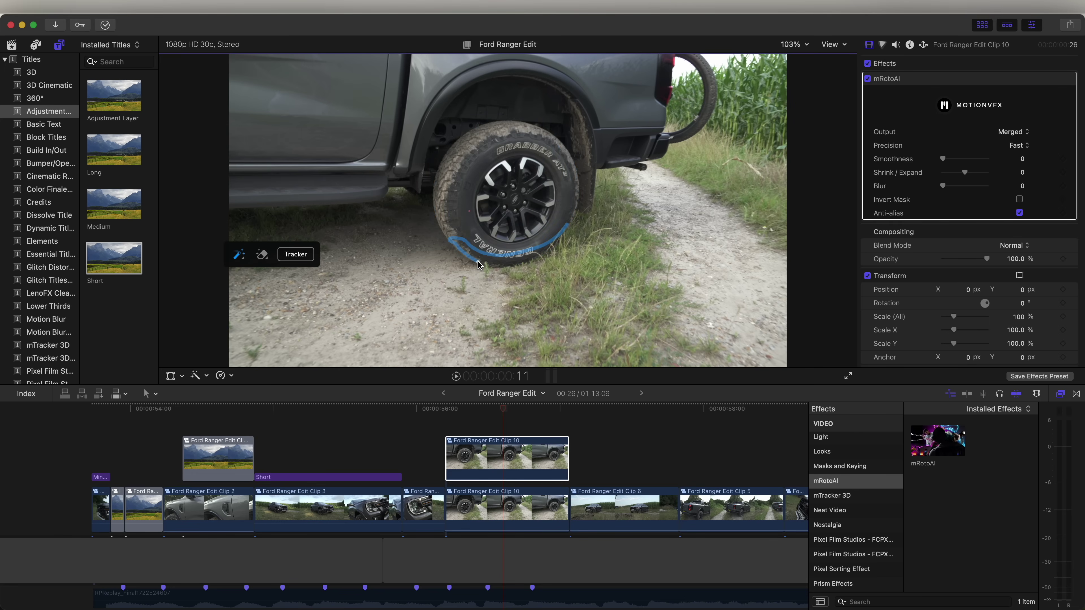
{"action": "left_click", "coordinate": [295, 255]}
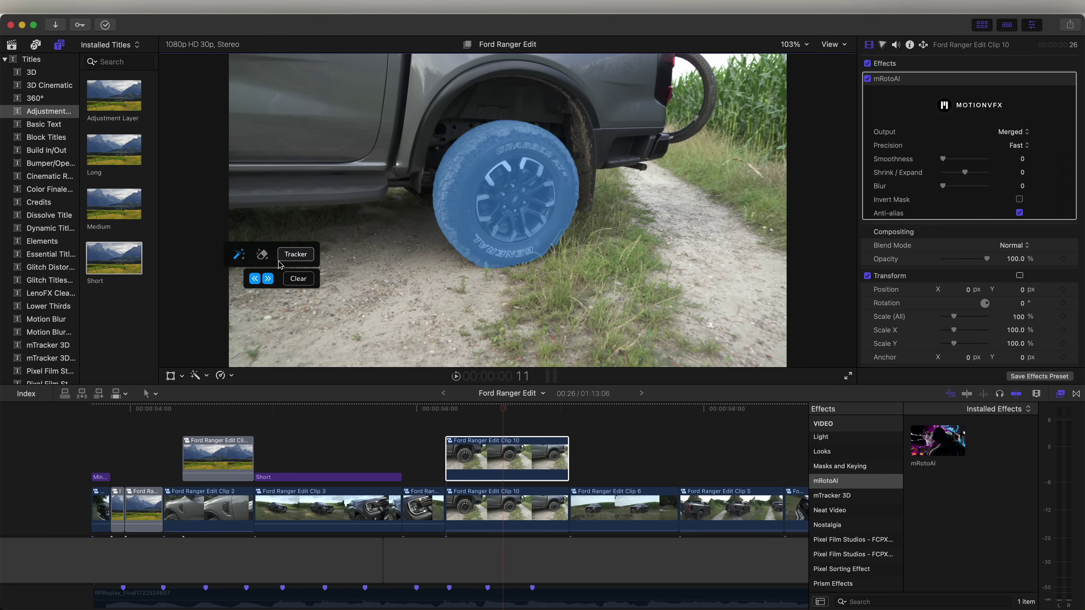
{"action": "left_click", "coordinate": [256, 280]}
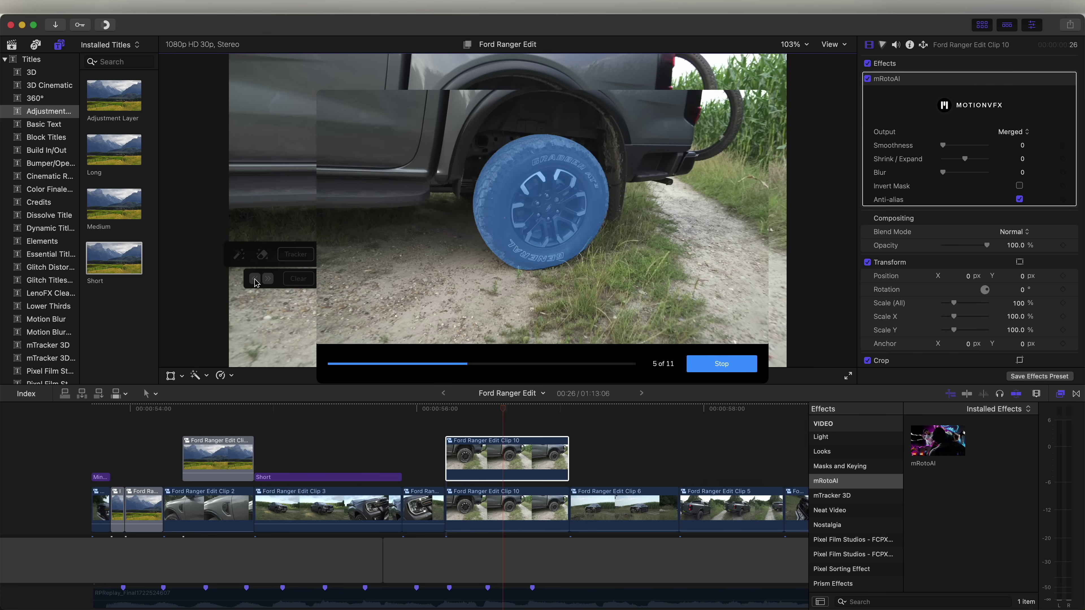
{"action": "left_click_drag", "start_coordinate": [460, 412], "coordinate": [503, 414]}
- Set the mRotoAI output of the upper wheel clip to Masked Video
{"action": "key", "text": "Up"}
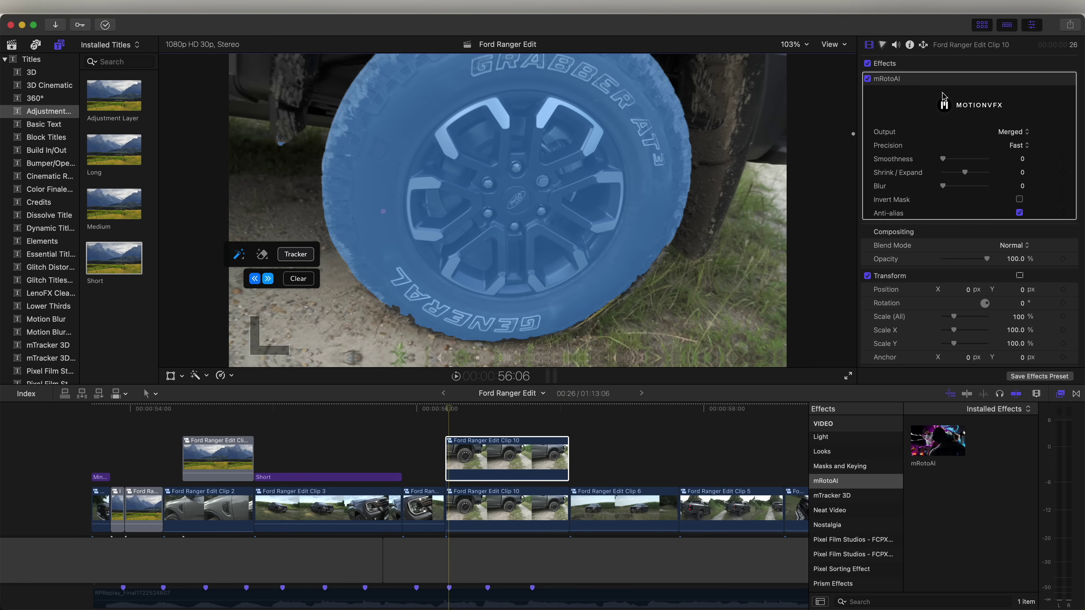
{"action": "left_click", "coordinate": [1013, 131]}
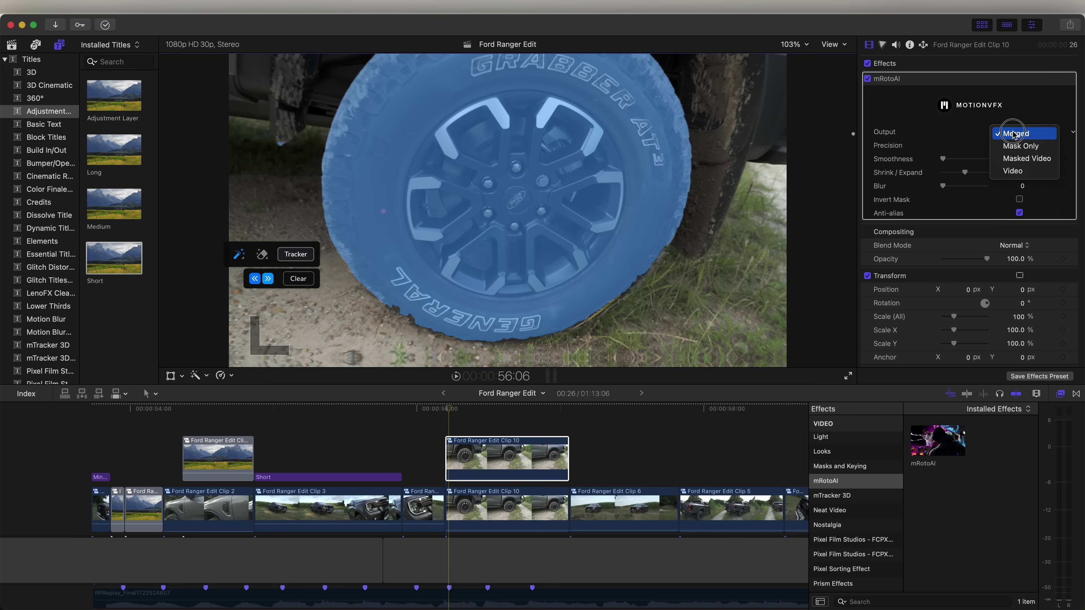
{"action": "left_click", "coordinate": [1018, 160]}
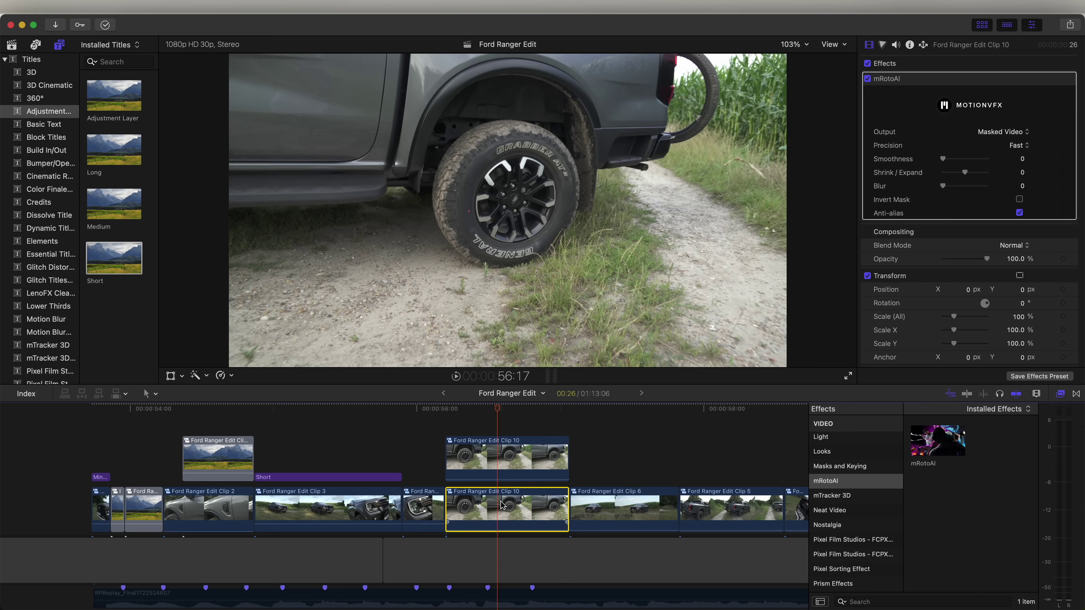
- Apply the X Y Replicator effect to the upper Ford Ranger Edit Clip 10 holding the masked wheel
{"action": "left_click", "coordinate": [503, 507]}
{"action": "left_click_drag", "start_coordinate": [491, 411], "coordinate": [526, 416]}
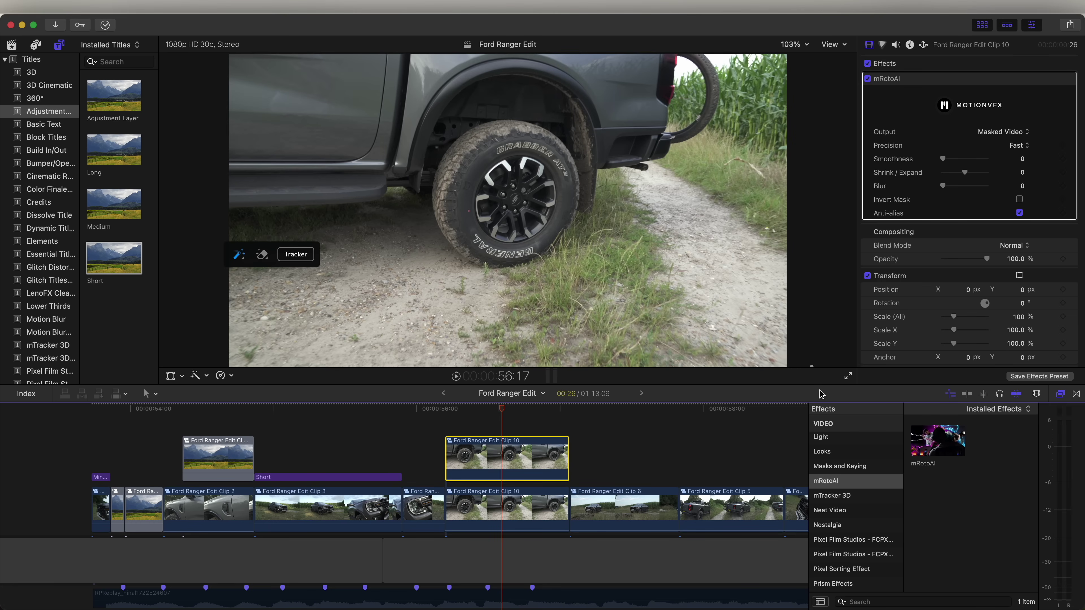
{"action": "scroll", "coordinate": [855, 461], "scroll_direction": "down", "scroll_amount": 10}
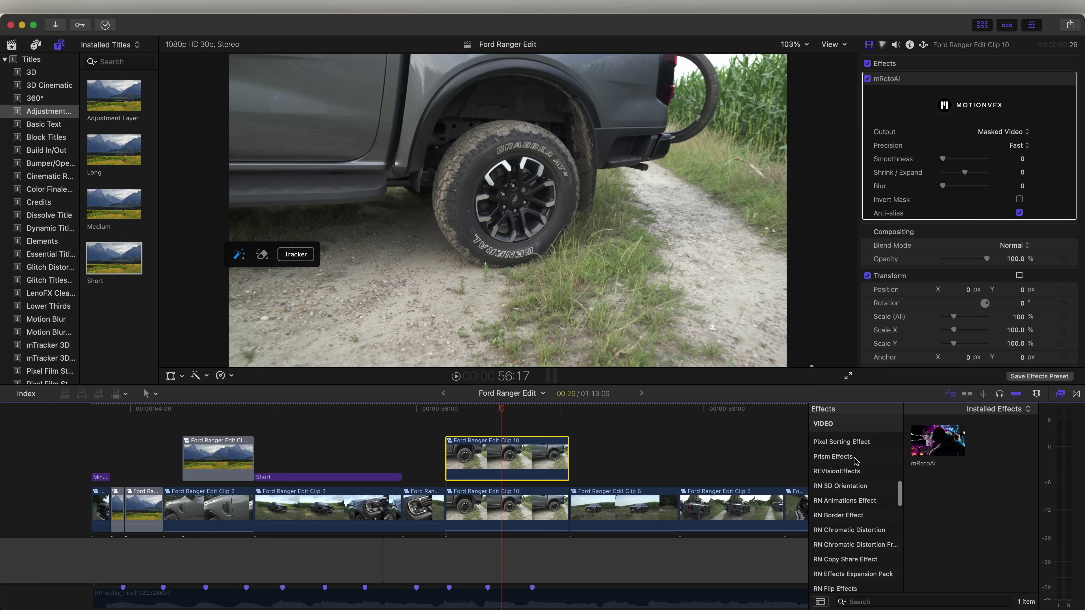
{"action": "scroll", "coordinate": [855, 461], "scroll_direction": "down", "scroll_amount": 3}
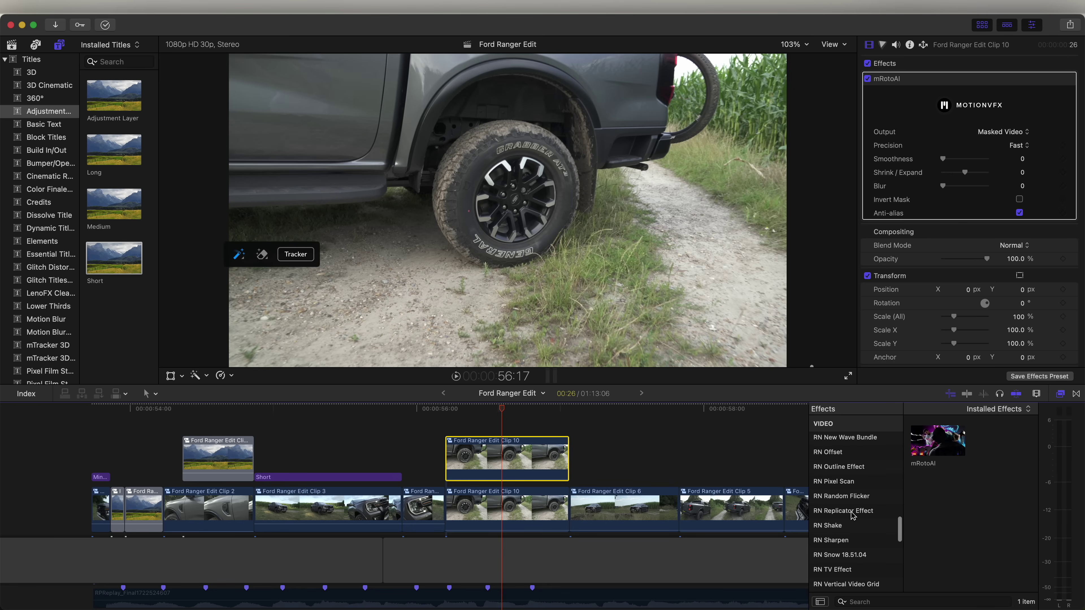
{"action": "left_click", "coordinate": [844, 513]}
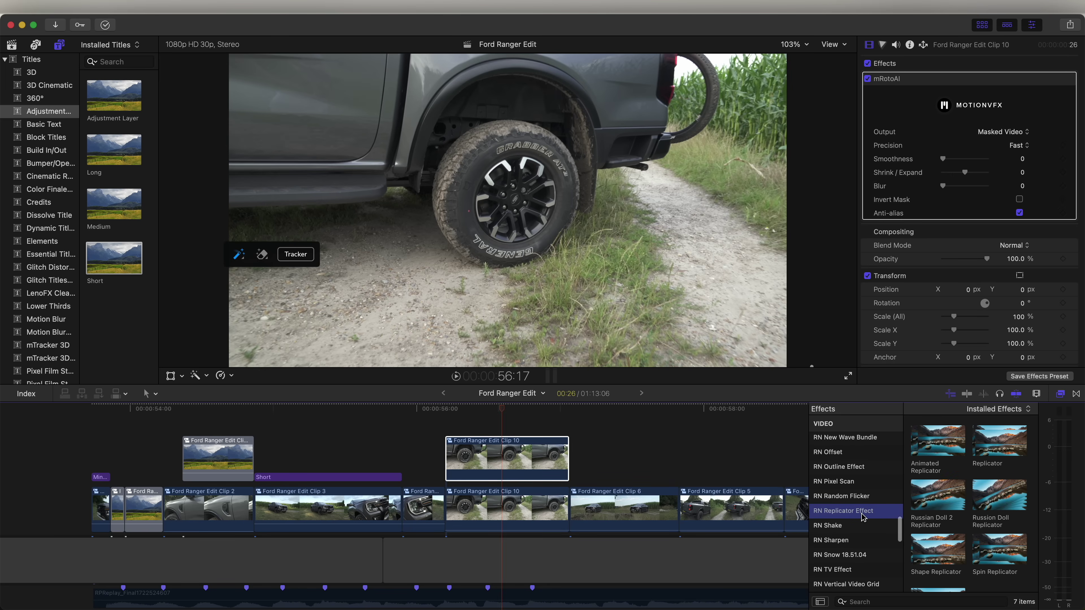
{"action": "scroll", "coordinate": [980, 587], "scroll_direction": "down", "scroll_amount": 2}
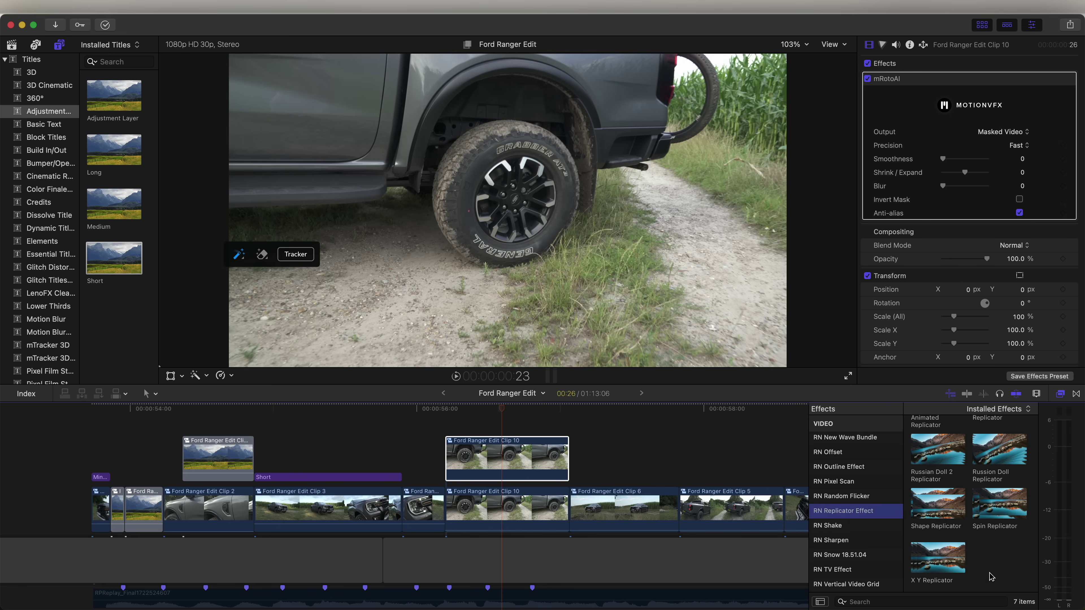
{"action": "left_click", "coordinate": [935, 562]}
{"action": "left_click_drag", "start_coordinate": [935, 562], "coordinate": [508, 456]}
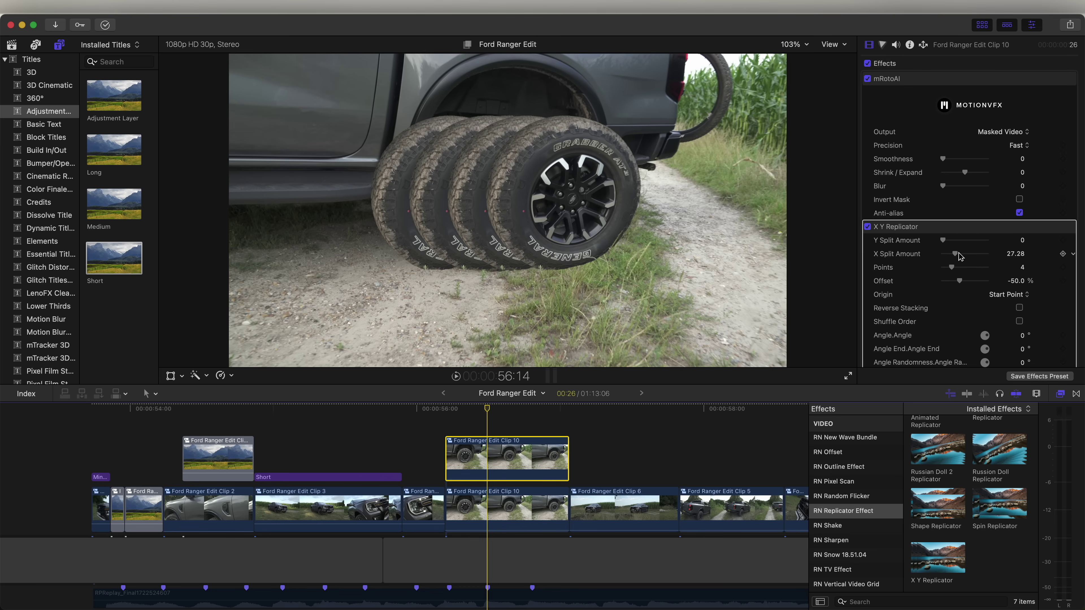
- Set the X Y Replicator's X Split Amount to 77.45 and Points to 2, and replay the wheel section
{"action": "left_click_drag", "start_coordinate": [956, 257], "coordinate": [951, 264]}
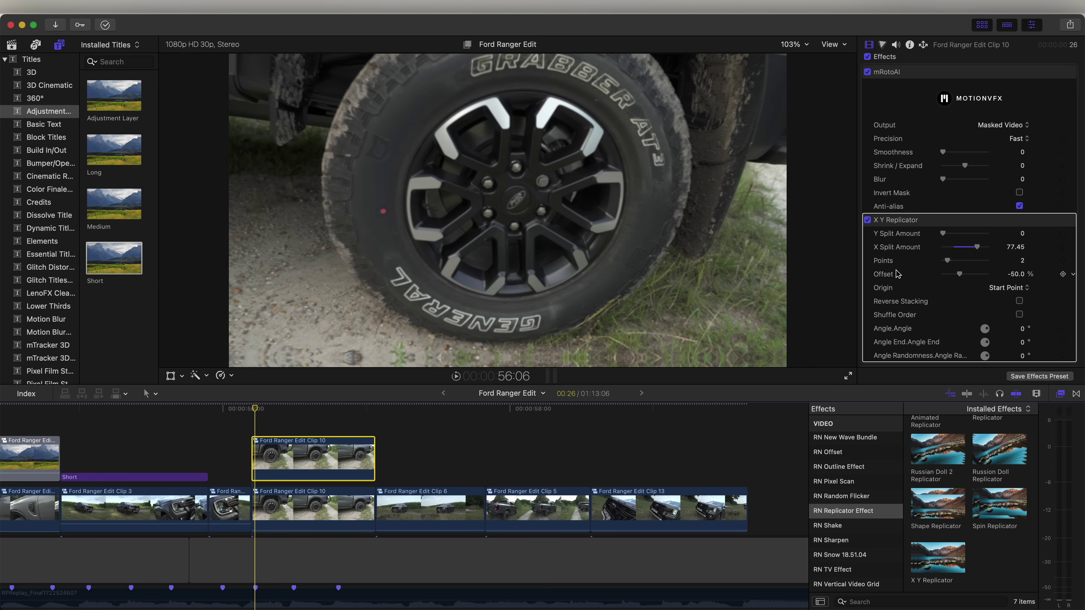
{"action": "key", "text": "space"}
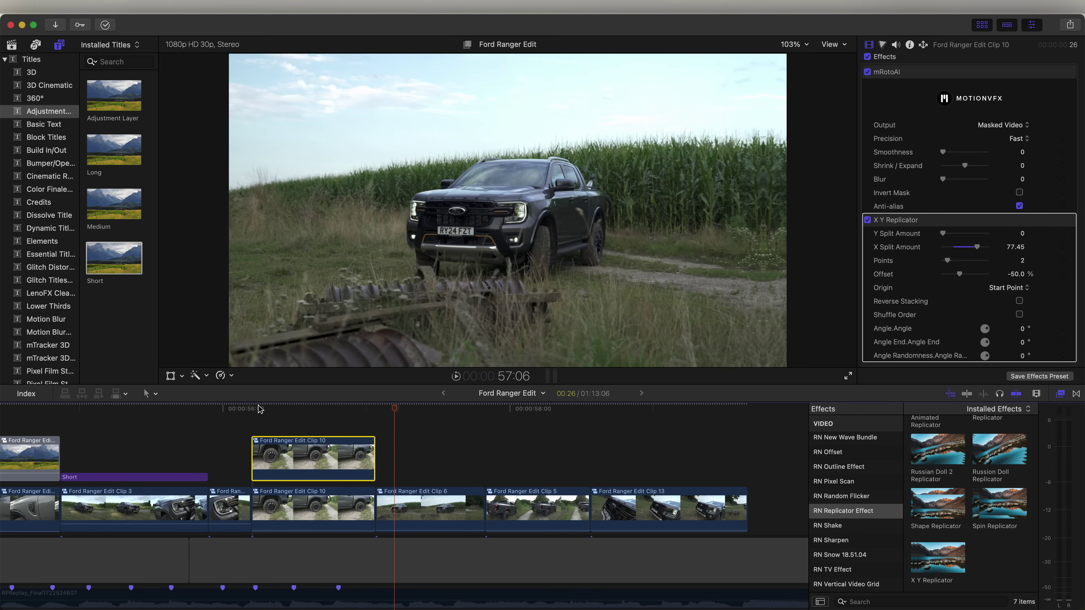
{"action": "mouse_move", "coordinate": [336, 410]}
{"action": "left_mouse_down"}
{"action": "mouse_move", "coordinate": [273, 413]}
{"action": "mouse_move", "coordinate": [348, 418]}
{"action": "left_mouse_up"}
{"action": "key", "text": "Right"}
{"action": "key", "text": "Right"}
{"action": "key", "text": "Right"}
{"action": "key", "text": "Right"}
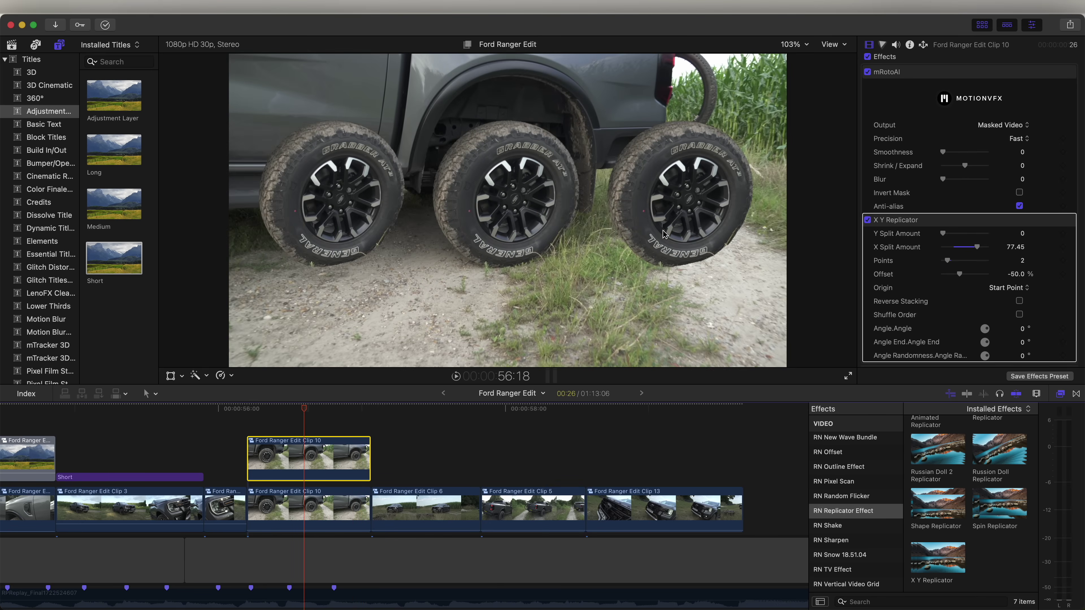
- Apply the Neon Color Shift outline effect to the upper Clip 10 and set its Background Opacity to 47.21
{"action": "left_click", "coordinate": [856, 469]}
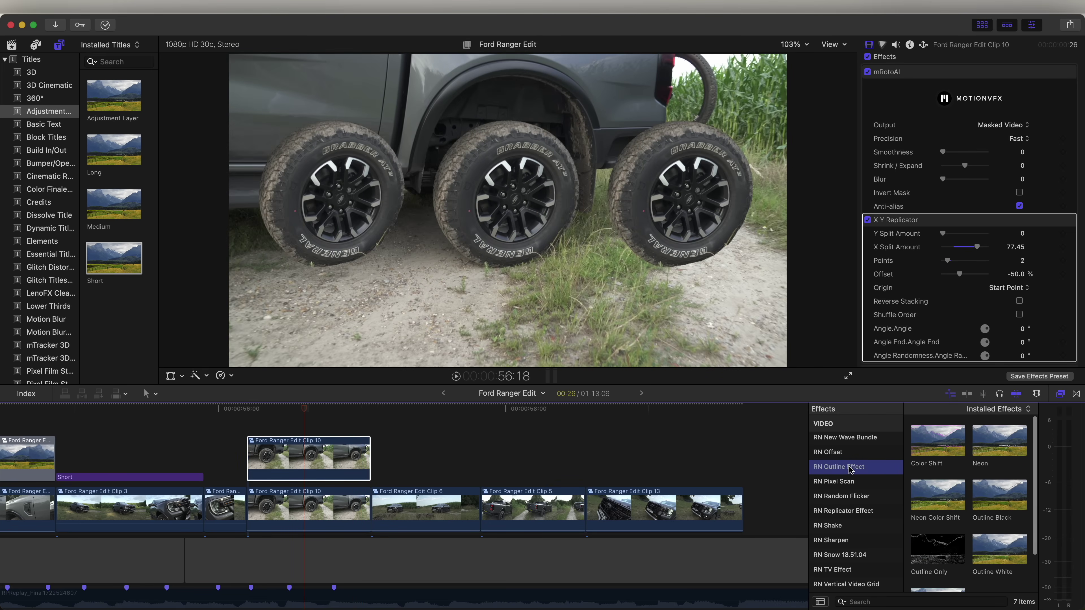
{"action": "left_click_drag", "start_coordinate": [938, 496], "coordinate": [308, 453]}
{"action": "scroll", "coordinate": [956, 188], "scroll_direction": "down", "scroll_amount": 5}
{"action": "scroll", "coordinate": [955, 185], "scroll_direction": "up", "scroll_amount": 1}
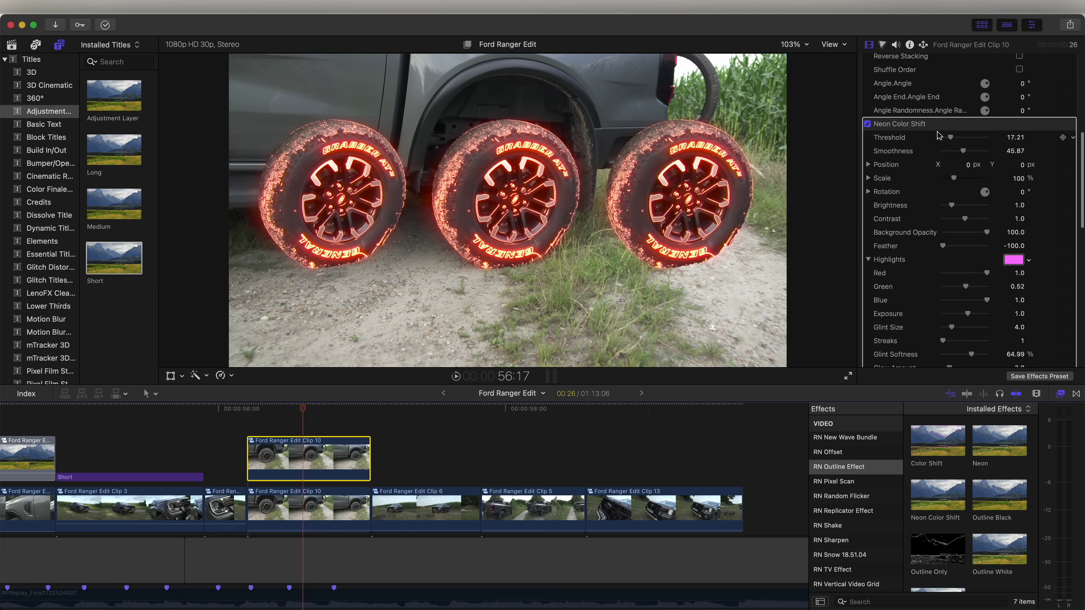
{"action": "left_click_drag", "start_coordinate": [969, 237], "coordinate": [634, 166]}
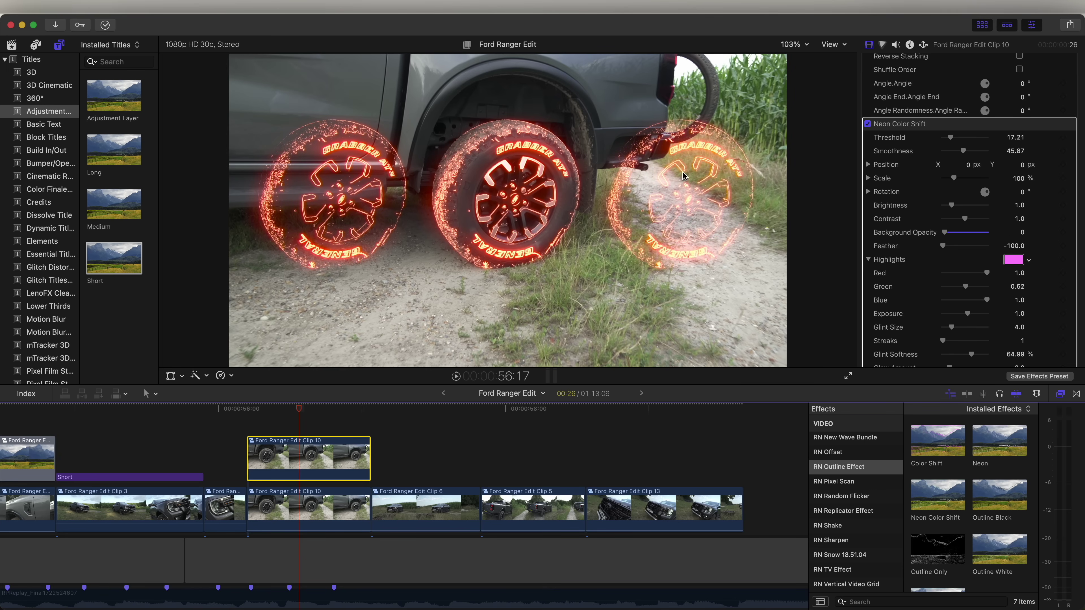
{"action": "left_click_drag", "start_coordinate": [960, 237], "coordinate": [964, 234]}
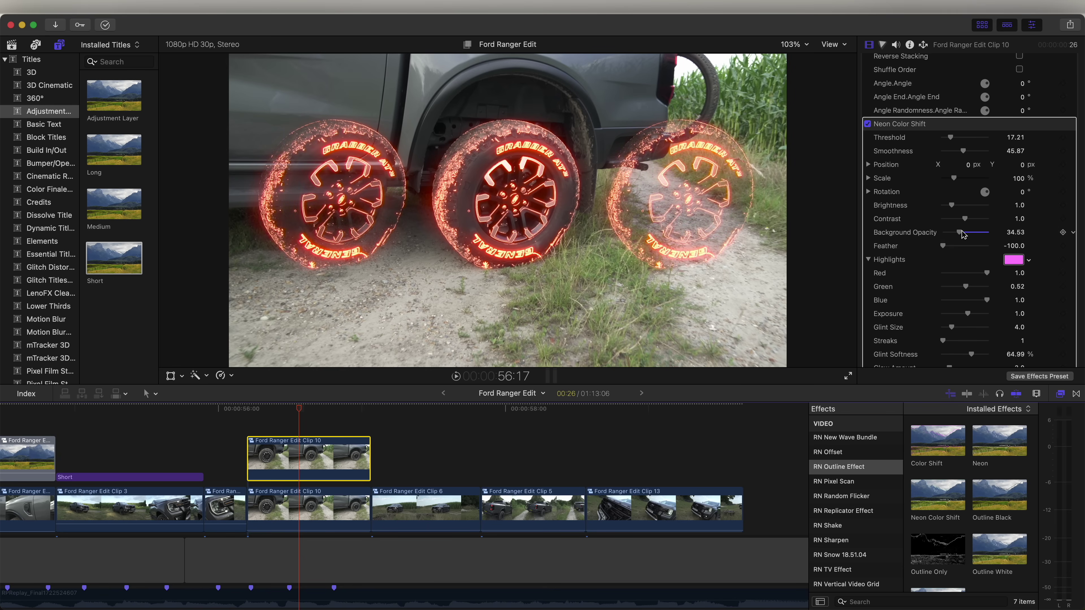
- Apply Pixel Scan 01 to the upper Clip 10 ahead of Neon Color Shift, and replace it with Pixel Scan 06
{"action": "scroll", "coordinate": [843, 551], "scroll_direction": "up", "scroll_amount": 2}
{"action": "left_click", "coordinate": [840, 509]}
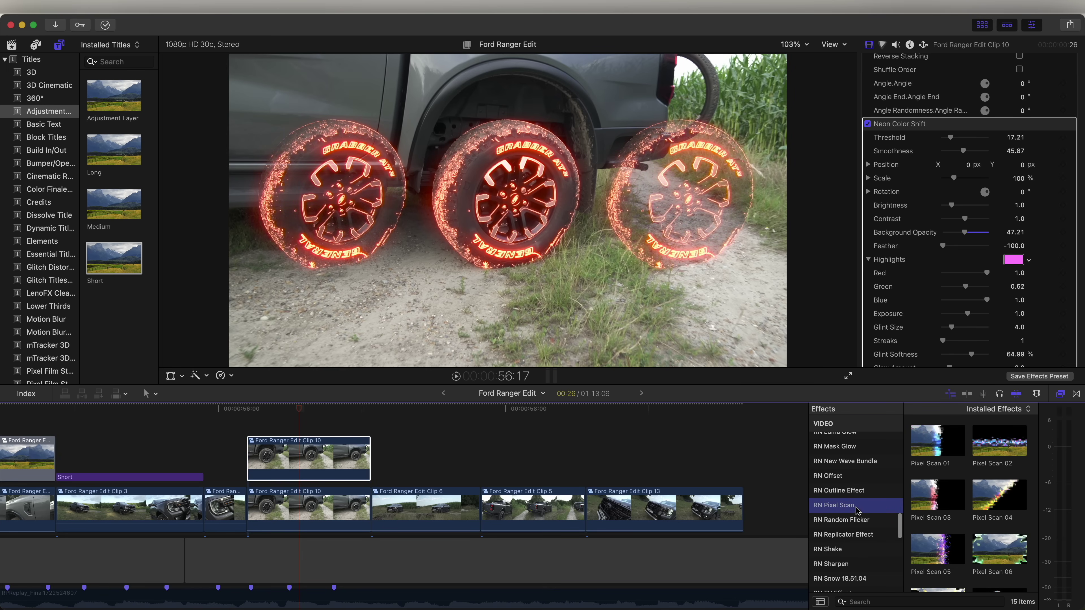
{"action": "left_click_drag", "start_coordinate": [931, 443], "coordinate": [290, 457]}
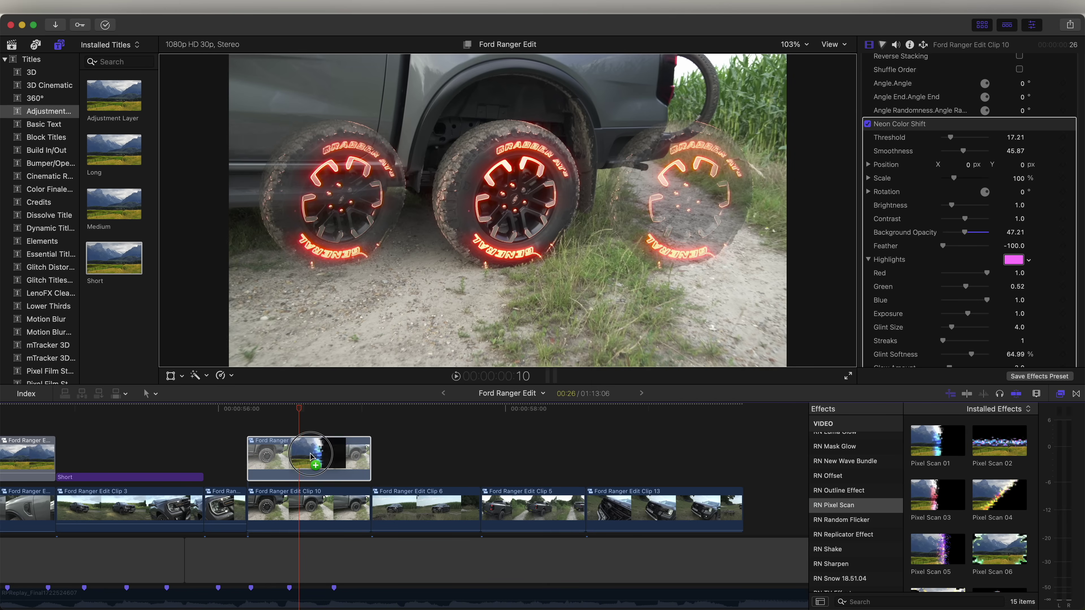
{"action": "scroll", "coordinate": [919, 171], "scroll_direction": "up", "scroll_amount": 10}
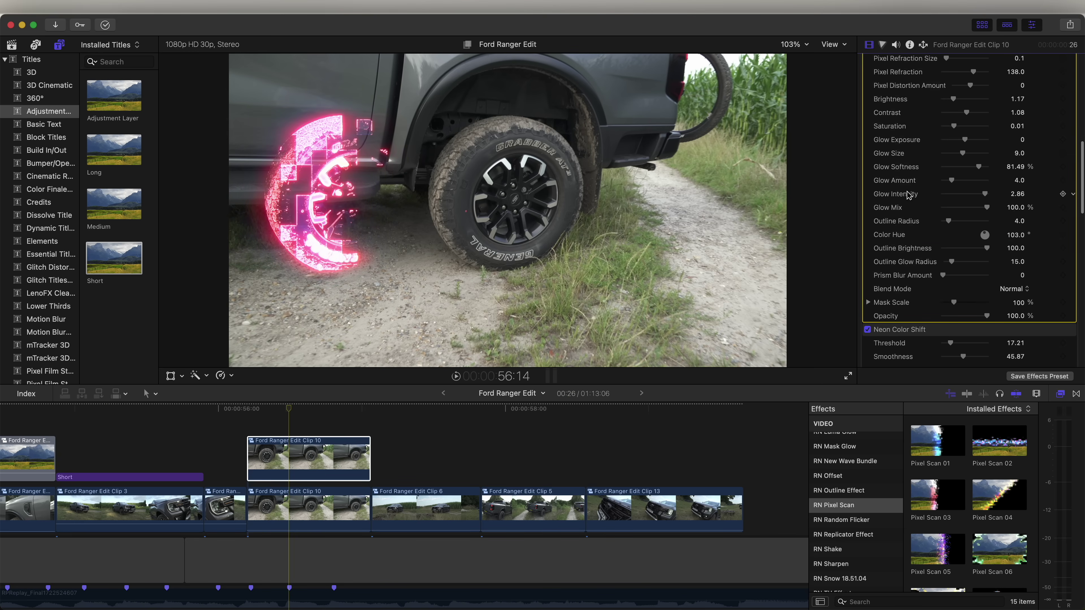
{"action": "scroll", "coordinate": [909, 195], "scroll_direction": "up", "scroll_amount": 10}
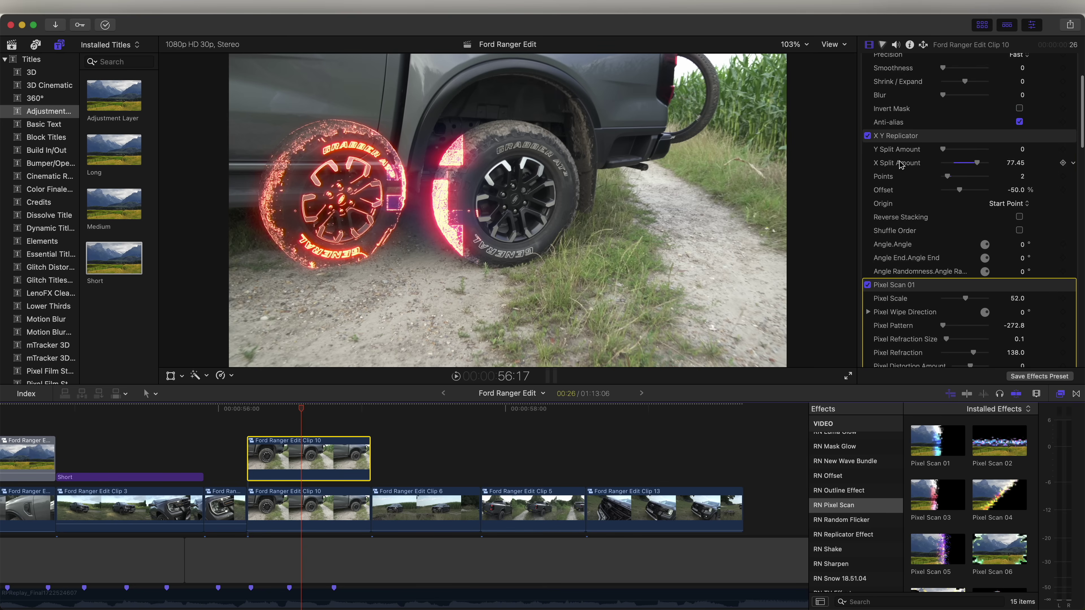
{"action": "scroll", "coordinate": [902, 248], "scroll_direction": "down", "scroll_amount": 3}
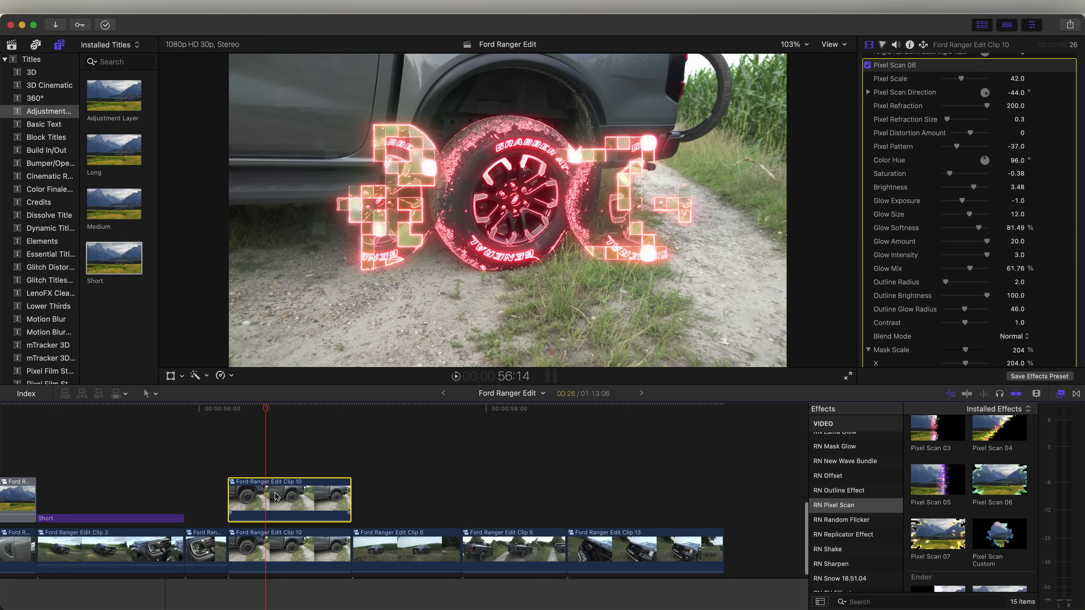
- Duplicate the upper Clip 10 above itself, remove the copy's X Y Replicator, Pixel Scan 06 and Neon Color Shift effects, and review the section
{"action": "left_click_drag", "start_coordinate": [269, 501], "coordinate": [275, 414]}
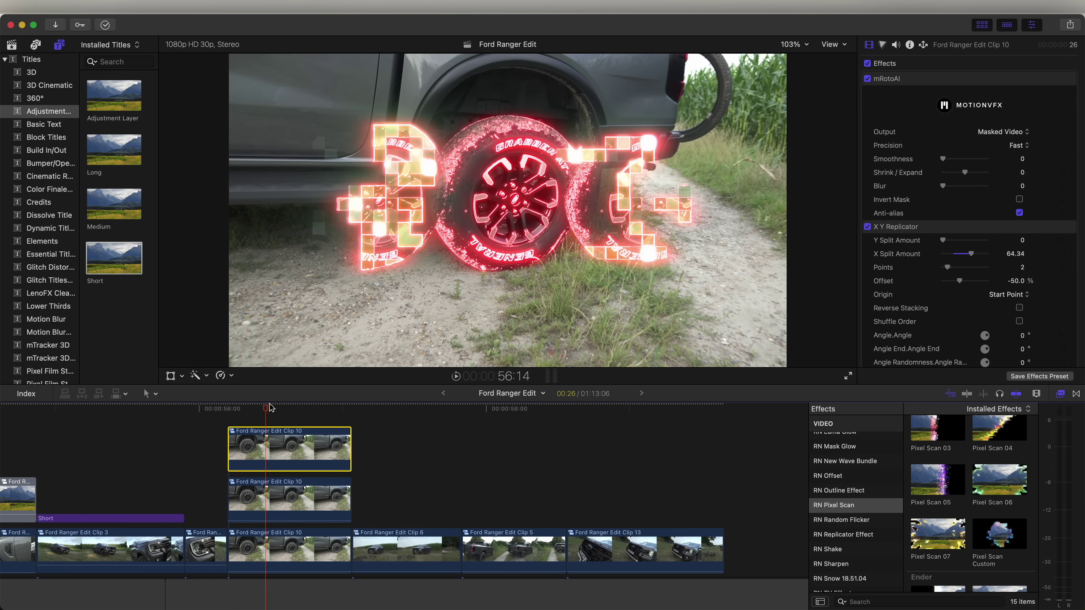
{"action": "left_click", "coordinate": [280, 409]}
{"action": "scroll", "coordinate": [918, 205], "scroll_direction": "down", "scroll_amount": 4}
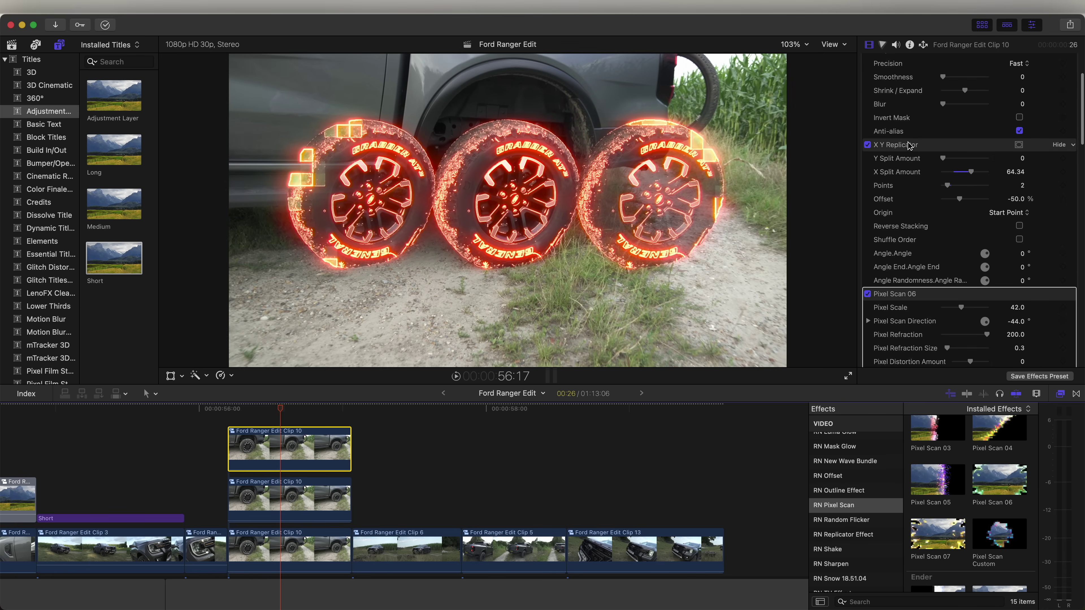
{"action": "scroll", "coordinate": [908, 145], "scroll_direction": "down", "scroll_amount": 8}
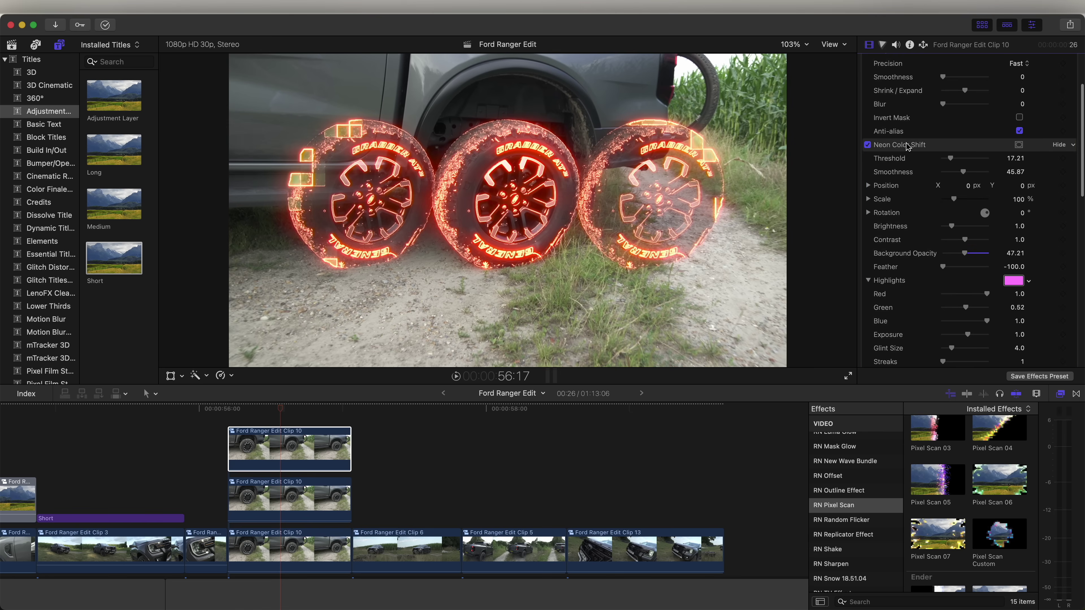
{"action": "left_click", "coordinate": [909, 146]}
{"action": "key", "text": "Delete"}
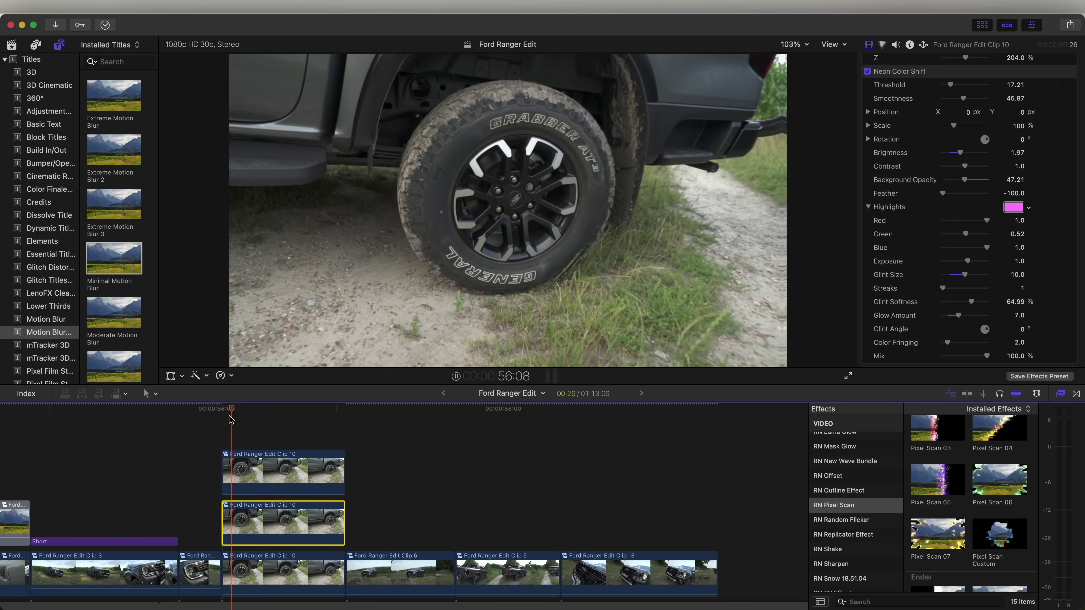
{"action": "key", "text": "Left"}
{"action": "key", "text": "Left"}
{"action": "key", "text": "Left"}
{"action": "key", "text": "Left"}
{"action": "key", "text": "Left"}
{"action": "key", "text": "Left"}
{"action": "key", "text": "Left"}
{"action": "key", "text": "Left"}
{"action": "key", "text": "Left"}
{"action": "key", "text": "Left"}
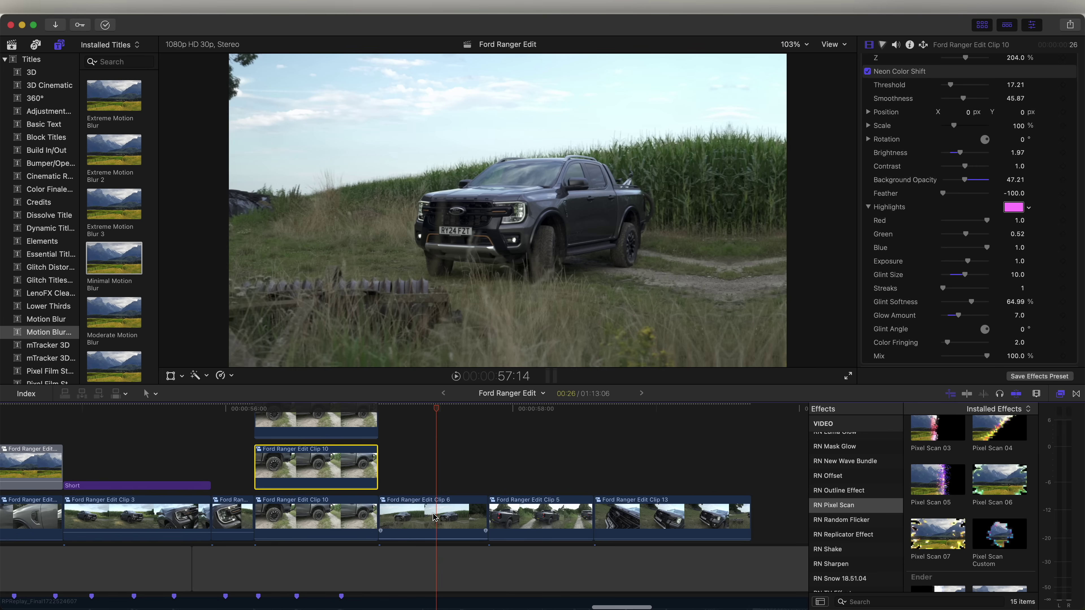
- Duplicate Ford Ranger Edit Clip 6 directly above itself and apply the mRotoAI effect to the upper copy
{"action": "left_click_drag", "start_coordinate": [433, 517], "coordinate": [435, 466]}
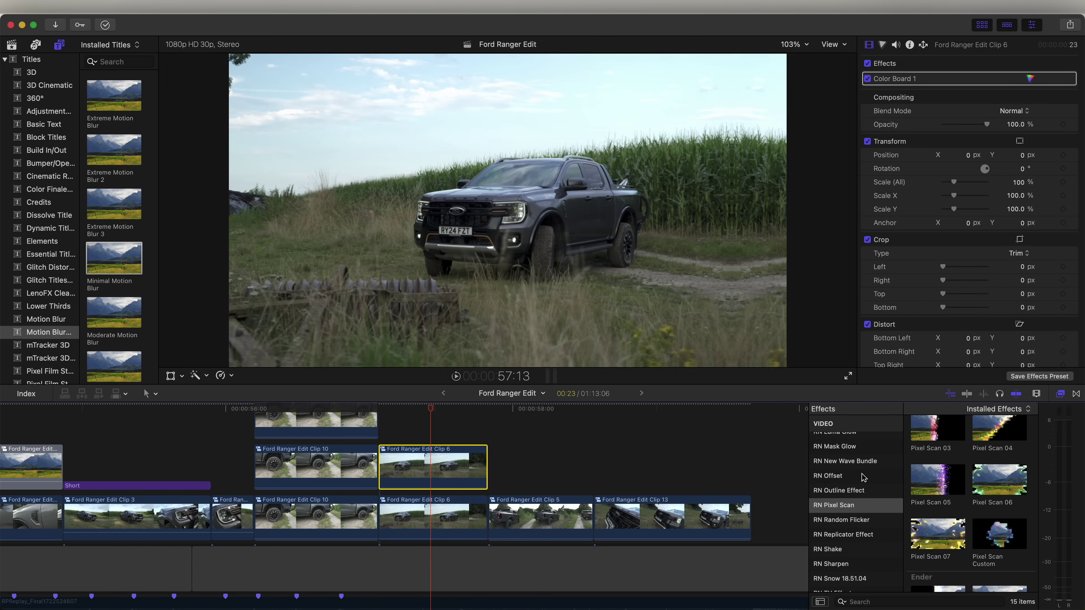
{"action": "scroll", "coordinate": [862, 505], "scroll_direction": "up", "scroll_amount": 6}
{"action": "left_click", "coordinate": [851, 478]}
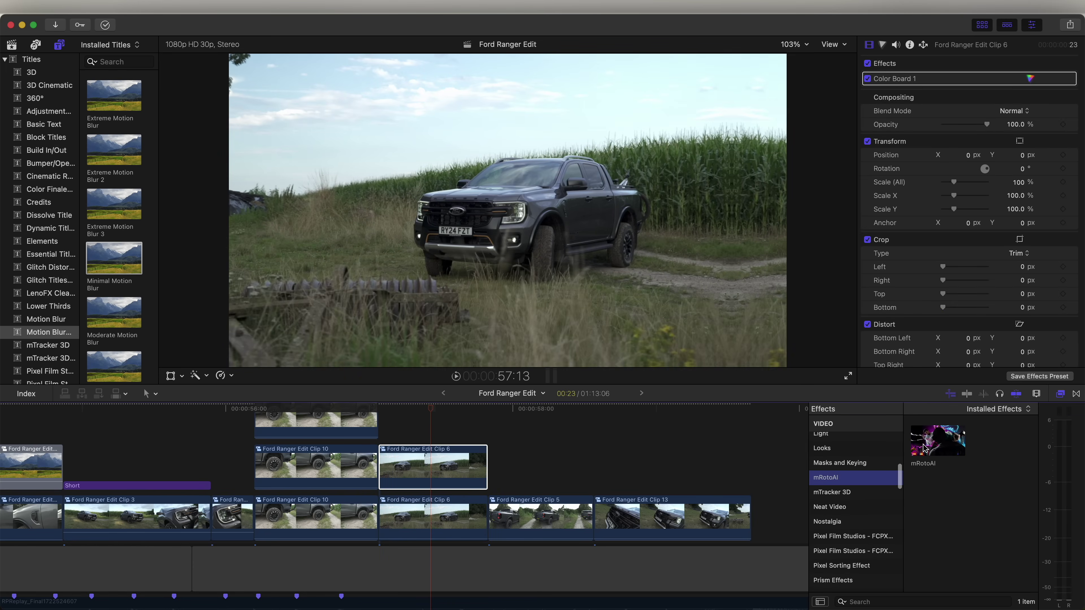
{"action": "left_click_drag", "start_coordinate": [927, 444], "coordinate": [436, 459]}
- Brush over the pickup in the upper Clip 6 to mask the whole truck, and track the mask backward
{"action": "left_click_drag", "start_coordinate": [447, 214], "coordinate": [487, 191]}
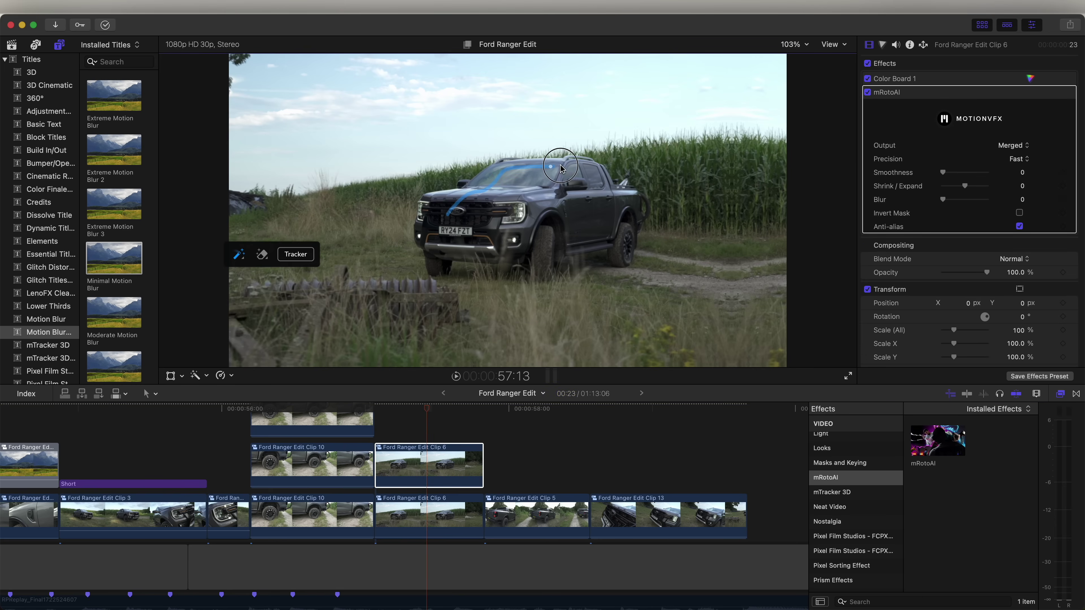
{"action": "mouse_move", "coordinate": [606, 198]}
{"action": "left_mouse_down"}
{"action": "mouse_move", "coordinate": [643, 231]}
{"action": "mouse_move", "coordinate": [519, 256]}
{"action": "left_mouse_up"}
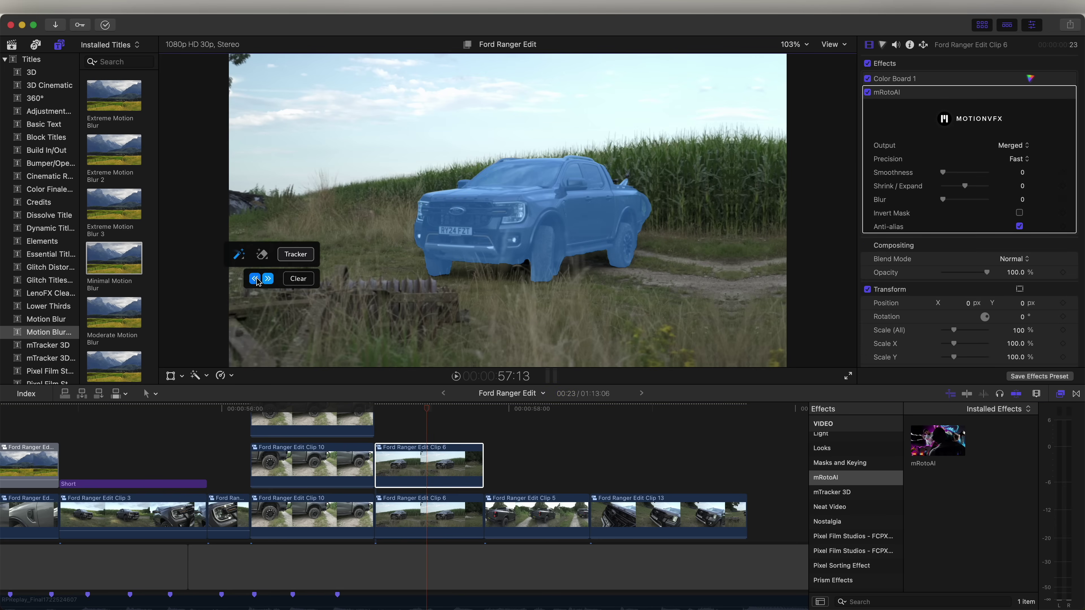
{"action": "left_click", "coordinate": [255, 278]}
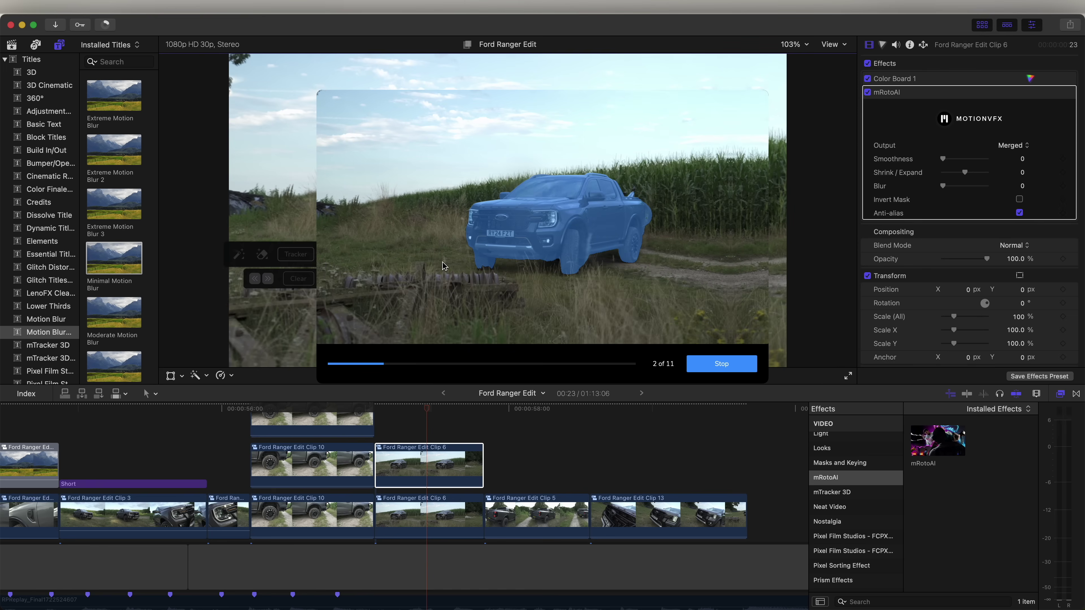
- Set the mRotoAI output of the upper Clip 6 to Masked Video and scrub through the clip
{"action": "left_click", "coordinate": [1014, 146]}
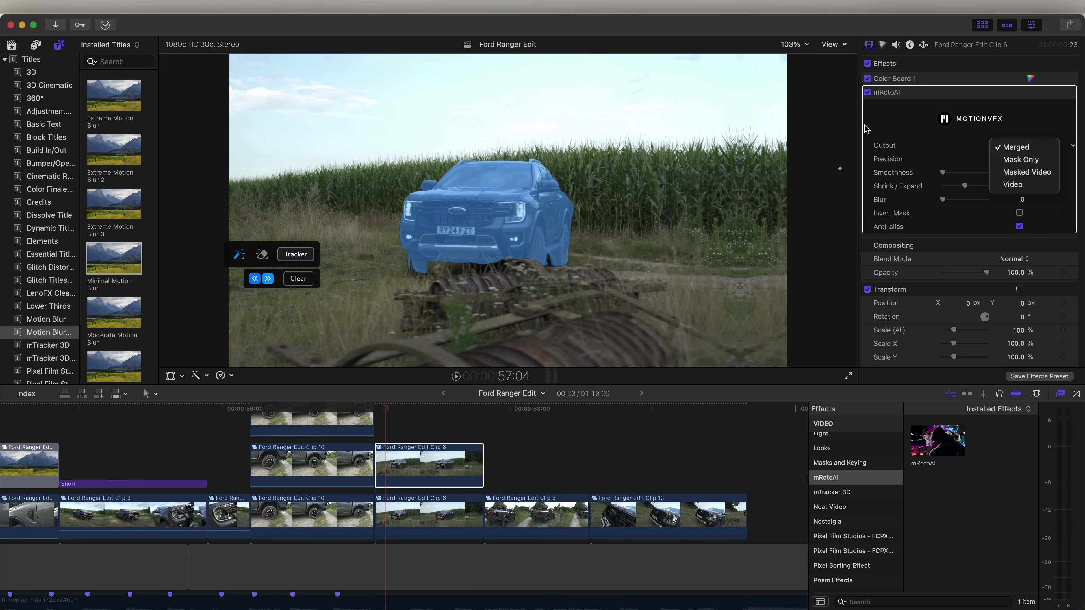
{"action": "left_click", "coordinate": [1030, 172]}
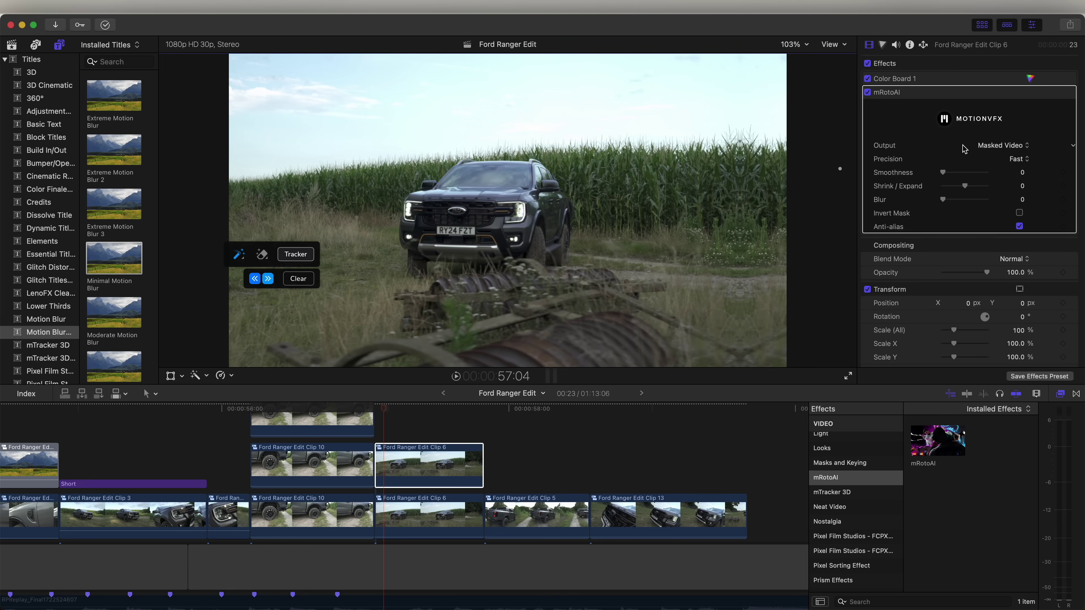
{"action": "left_click_drag", "start_coordinate": [393, 410], "coordinate": [425, 416]}
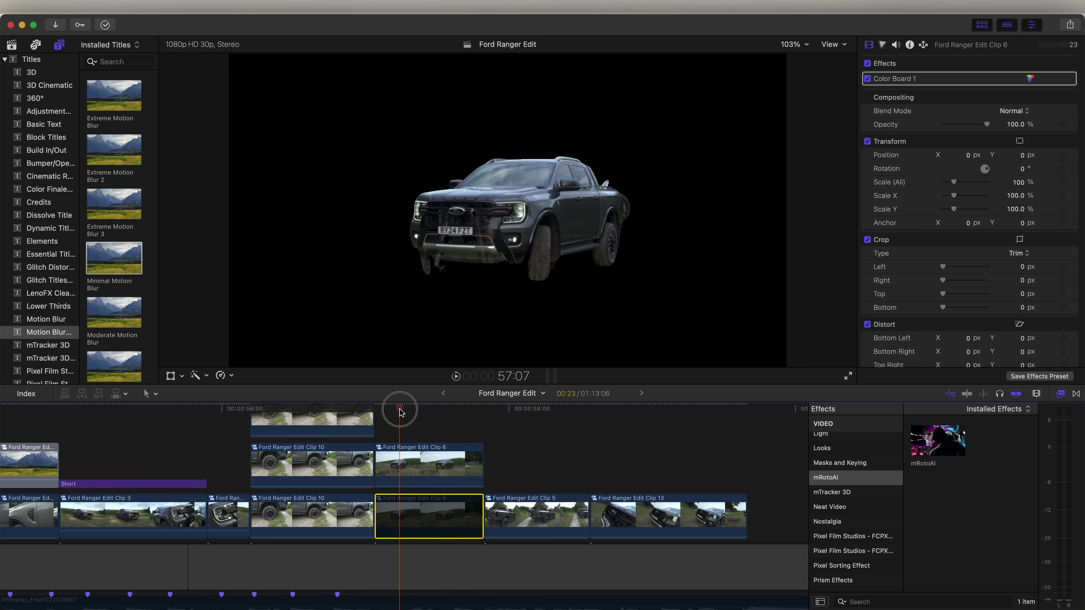
{"action": "key", "text": "super+z"}
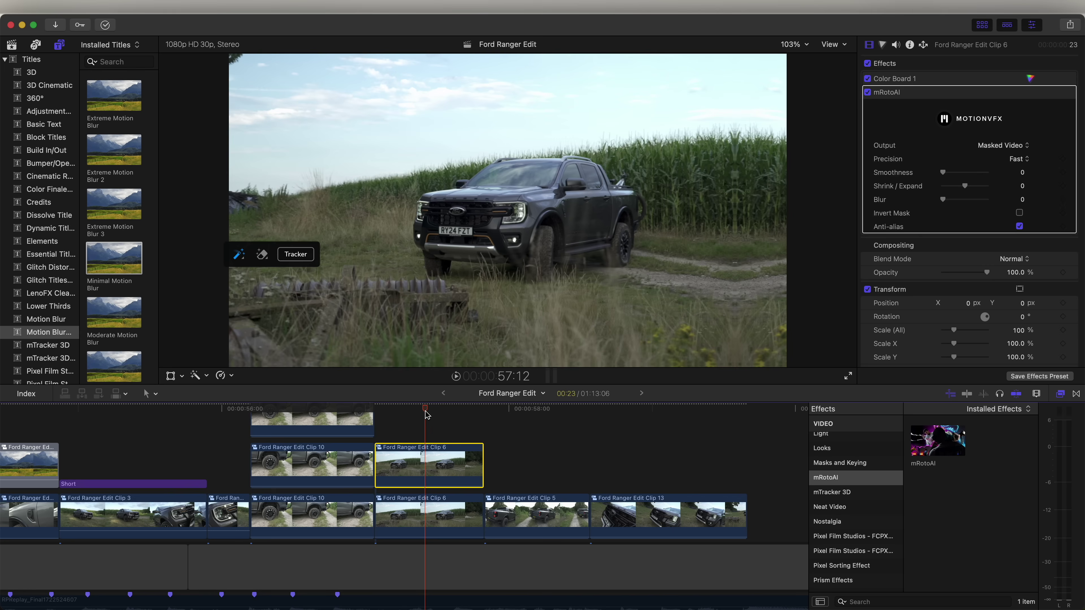
- Apply the Russian Doll 2 Replicator effect to the upper Clip 6 and return the playhead to the clip's start
{"action": "scroll", "coordinate": [860, 537], "scroll_direction": "down", "scroll_amount": 5}
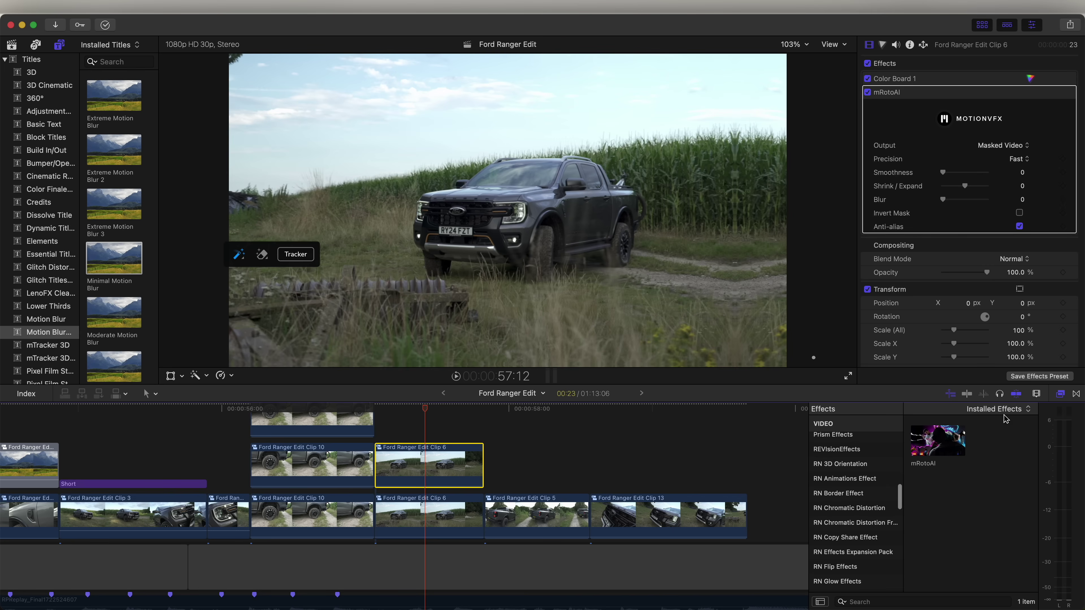
{"action": "scroll", "coordinate": [853, 517], "scroll_direction": "down", "scroll_amount": 5}
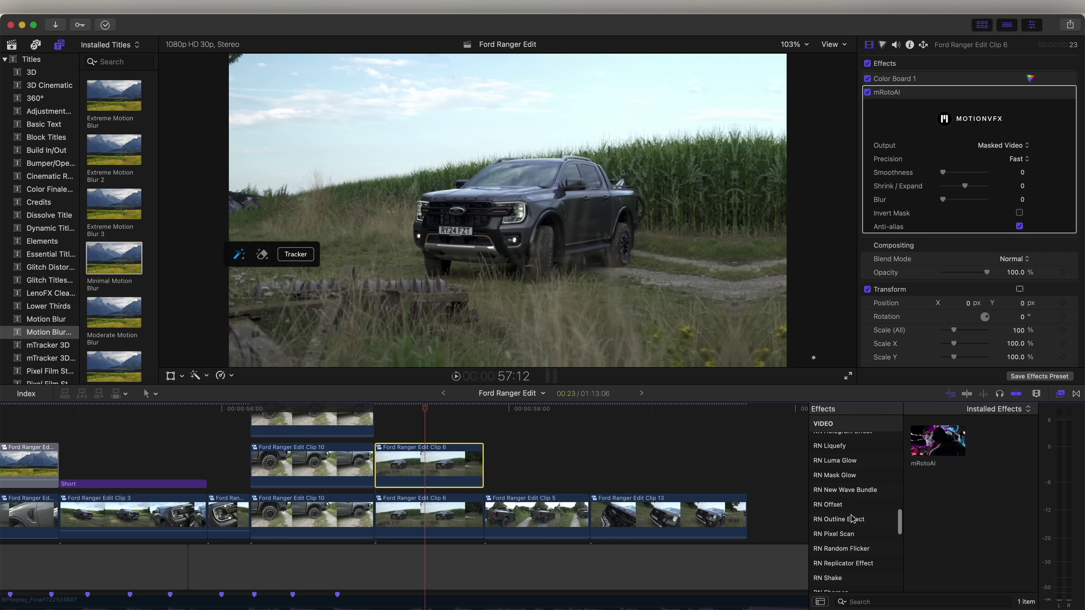
{"action": "scroll", "coordinate": [850, 520], "scroll_direction": "down", "scroll_amount": 2}
{"action": "left_click", "coordinate": [836, 519]}
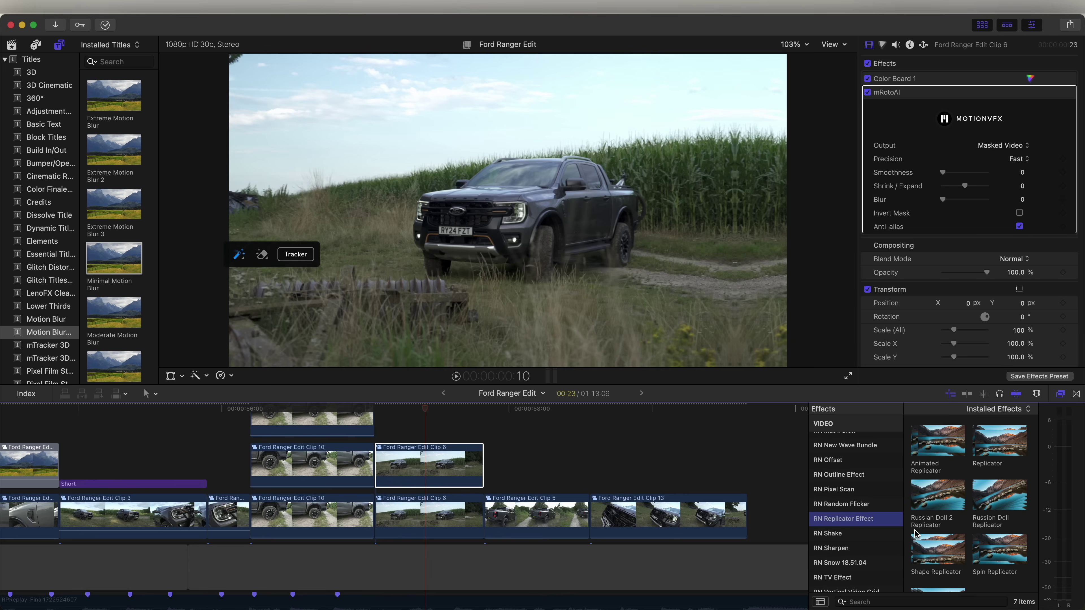
{"action": "left_click_drag", "start_coordinate": [936, 498], "coordinate": [427, 463]}
{"action": "left_click", "coordinate": [379, 411]}
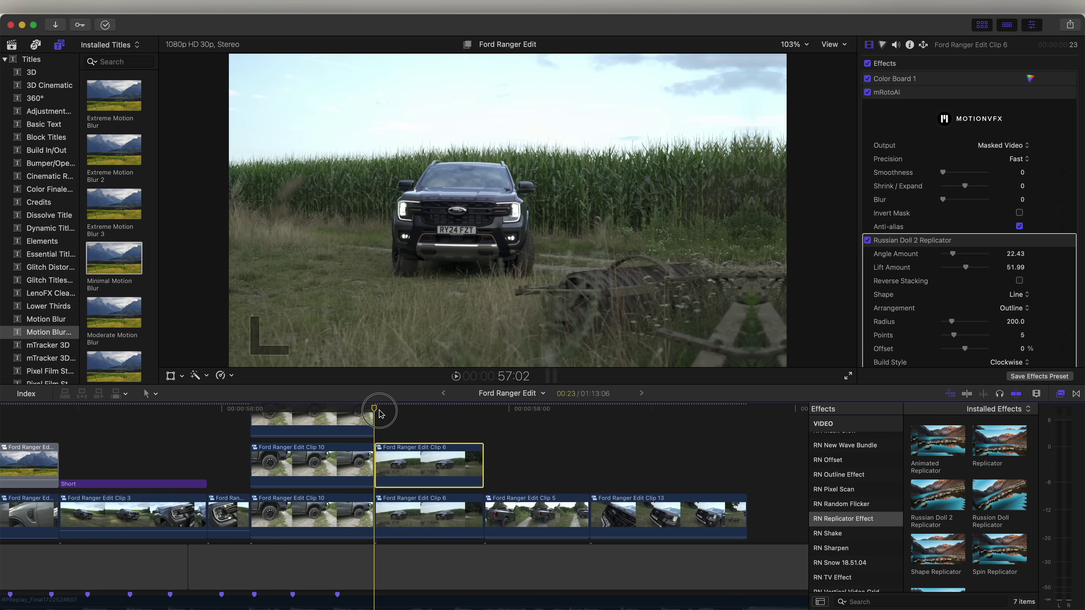
- Set the Russian Doll 2 Replicator on the upper Clip 6 to an Angle Amount of 49.1 and a Lift Amount of 74.87
{"action": "scroll", "coordinate": [397, 423], "scroll_direction": "right", "scroll_amount": 5}
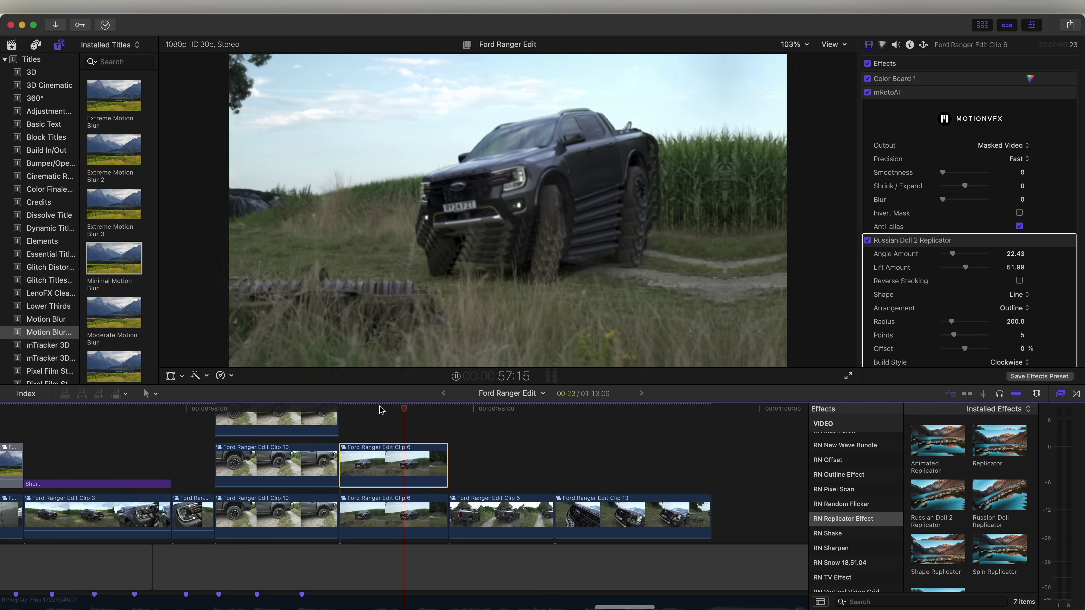
{"action": "left_click_drag", "start_coordinate": [247, 421], "coordinate": [279, 422]}
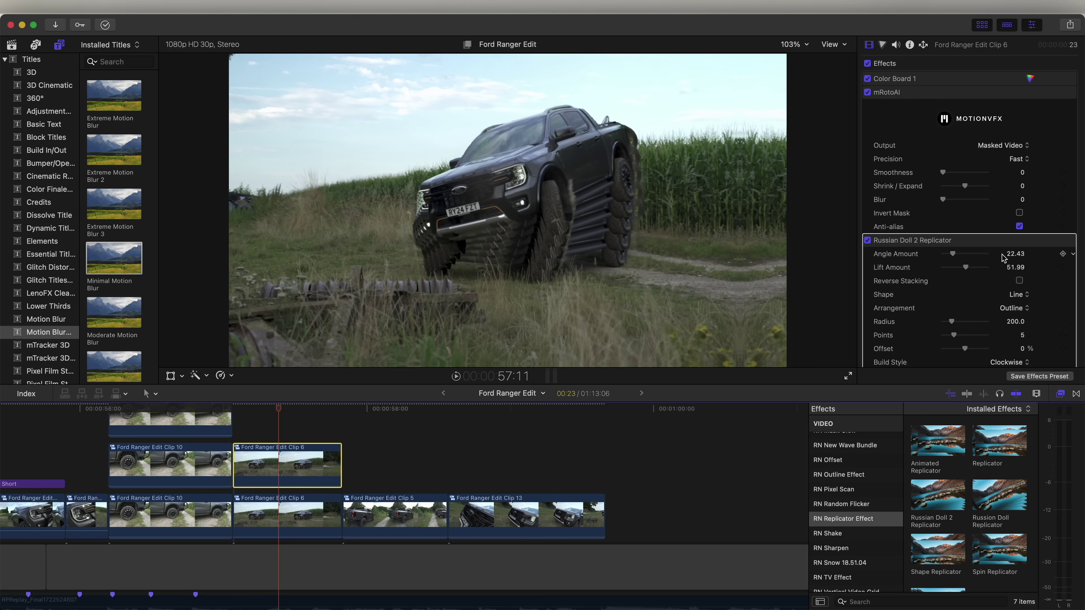
{"action": "scroll", "coordinate": [978, 258], "scroll_direction": "down", "scroll_amount": 2}
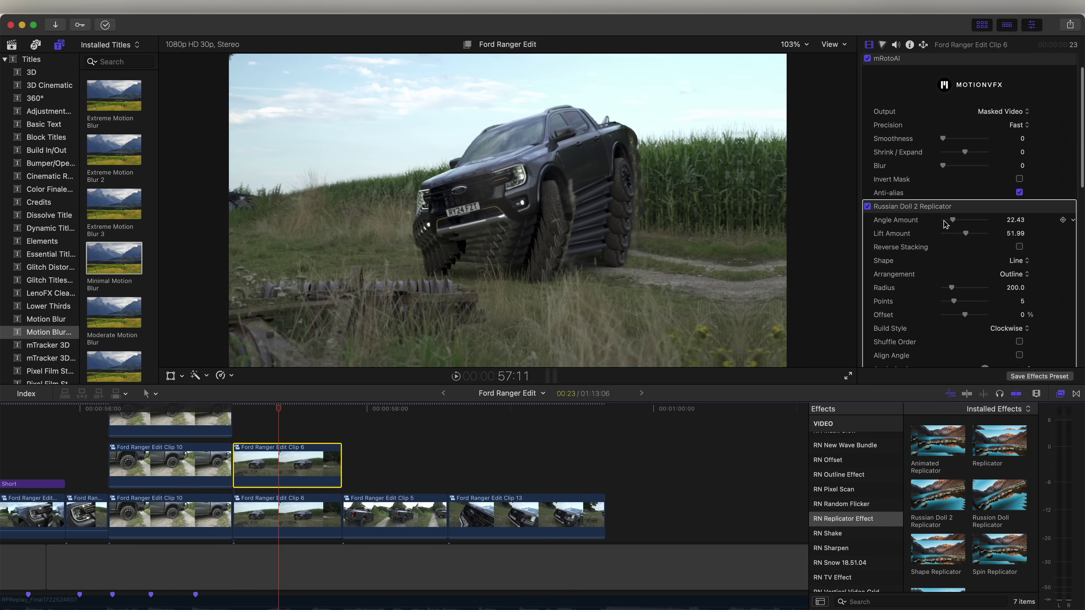
{"action": "left_click_drag", "start_coordinate": [946, 224], "coordinate": [982, 236]}
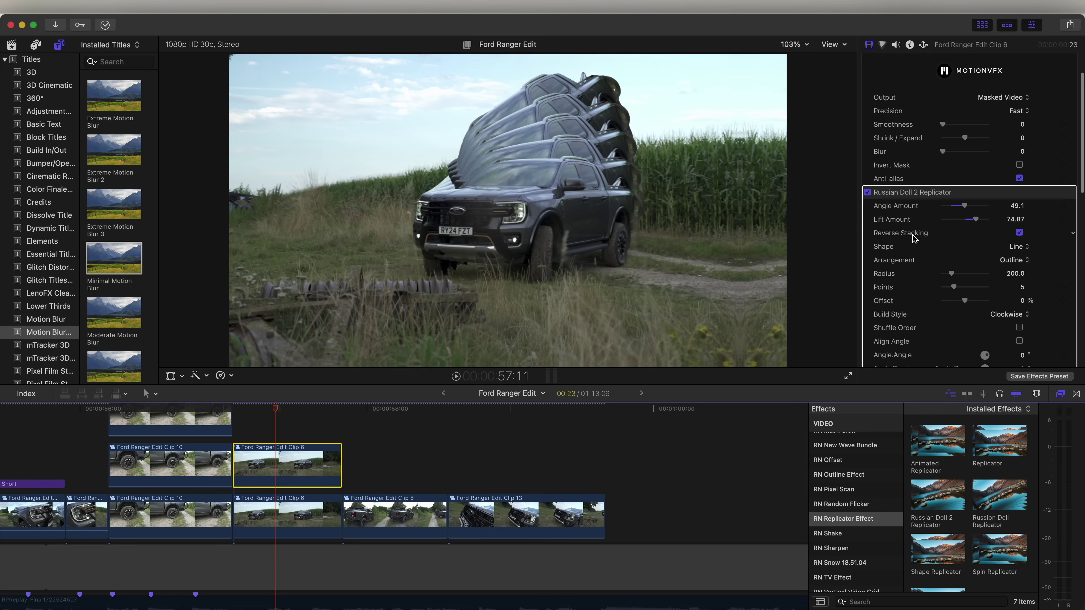
- Try Reverse Stacking on the Russian Doll 2 Replicator, turn it off again, and lower the Points value slightly
{"action": "left_click", "coordinate": [1019, 233]}
{"action": "left_click", "coordinate": [1019, 233]}
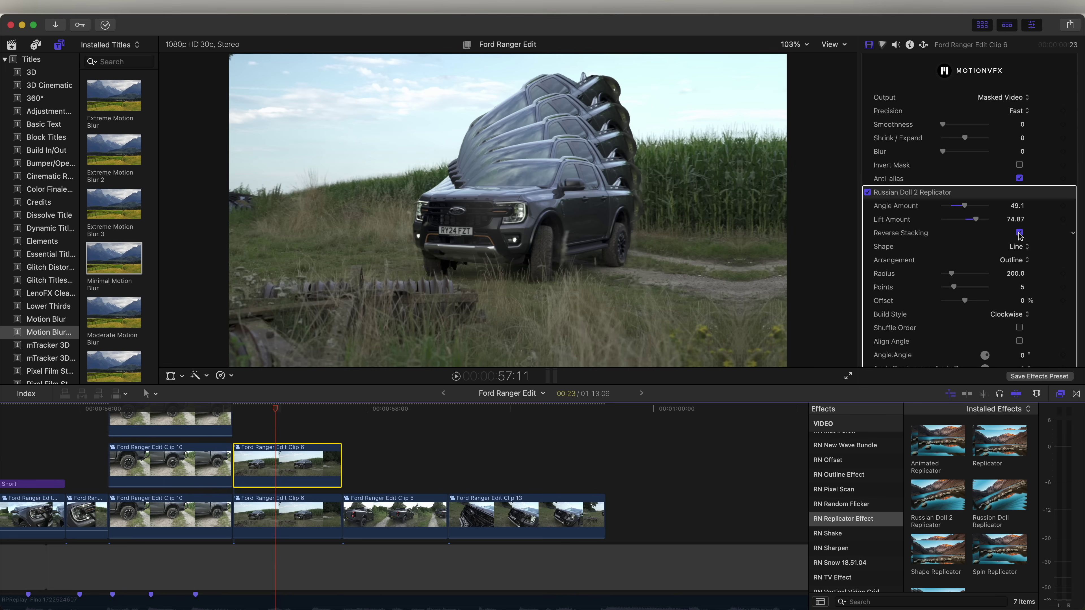
{"action": "left_click", "coordinate": [1019, 233]}
{"action": "left_click", "coordinate": [1020, 233]}
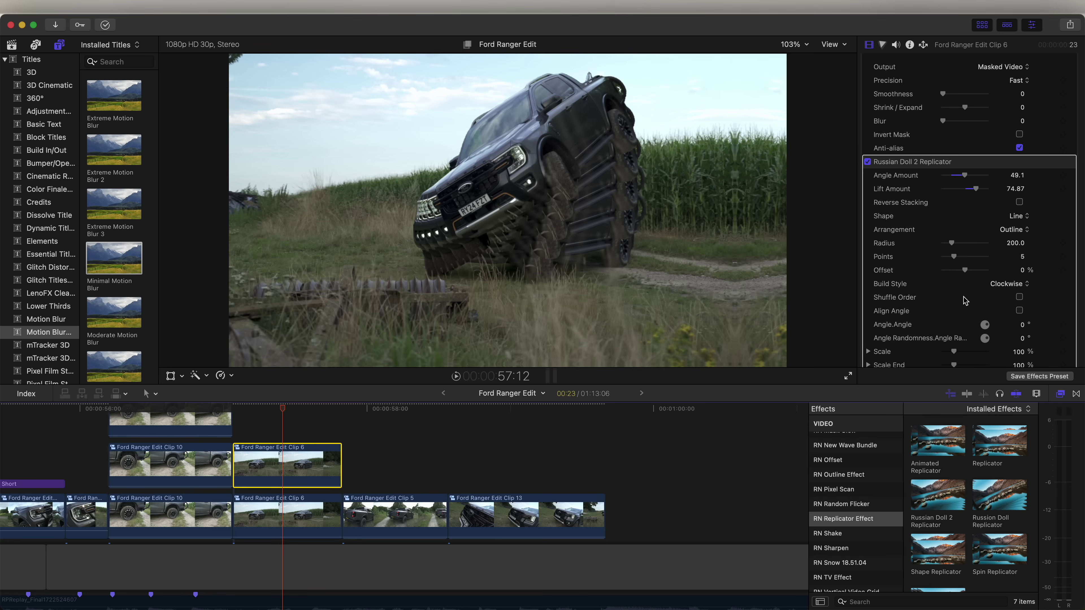
{"action": "mouse_move", "coordinate": [954, 256]}
{"action": "left_mouse_down"}
{"action": "mouse_move", "coordinate": [997, 259]}
{"action": "mouse_move", "coordinate": [940, 259]}
{"action": "mouse_move", "coordinate": [967, 262]}
{"action": "mouse_move", "coordinate": [949, 263]}
{"action": "left_mouse_up"}
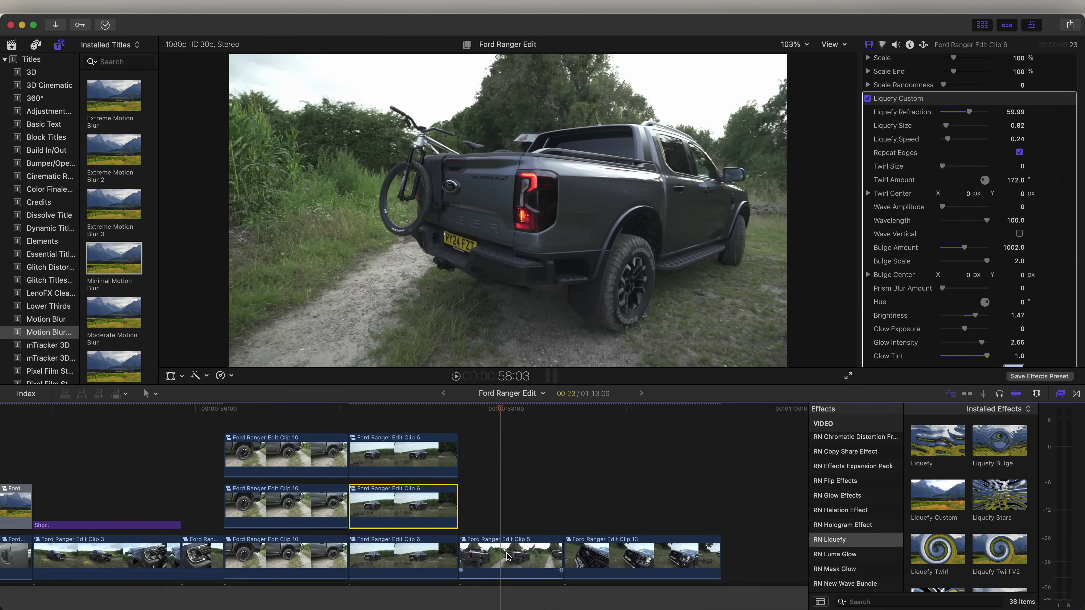
- Duplicate Ford Ranger Edit Clip 5 directly above itself and mask the pickup in the upper copy with the mRotoAI effect
{"action": "left_click_drag", "start_coordinate": [507, 555], "coordinate": [513, 508]}
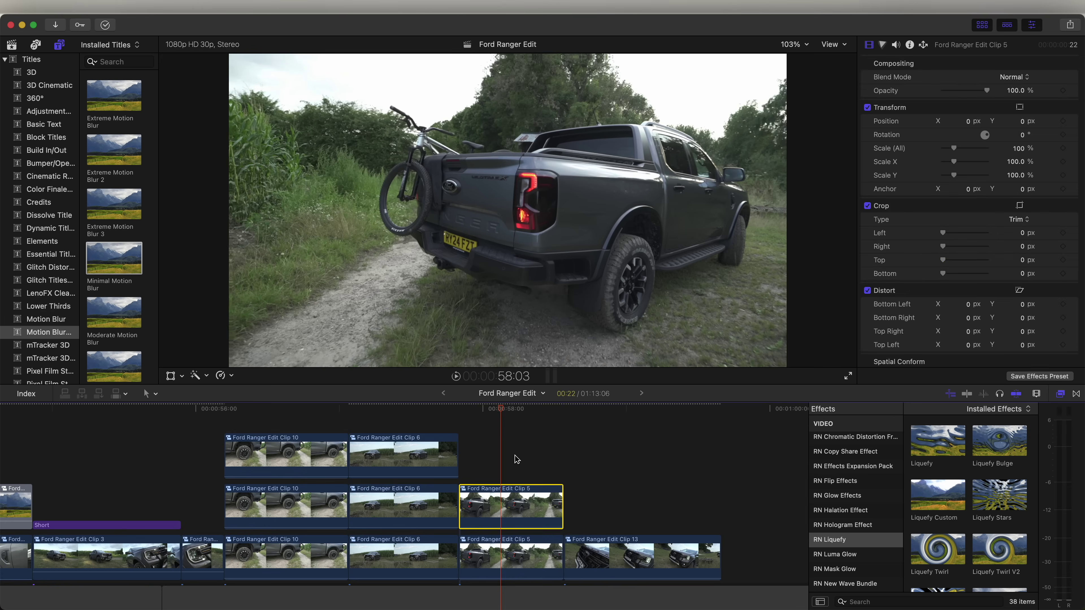
{"action": "scroll", "coordinate": [876, 504], "scroll_direction": "up", "scroll_amount": 15}
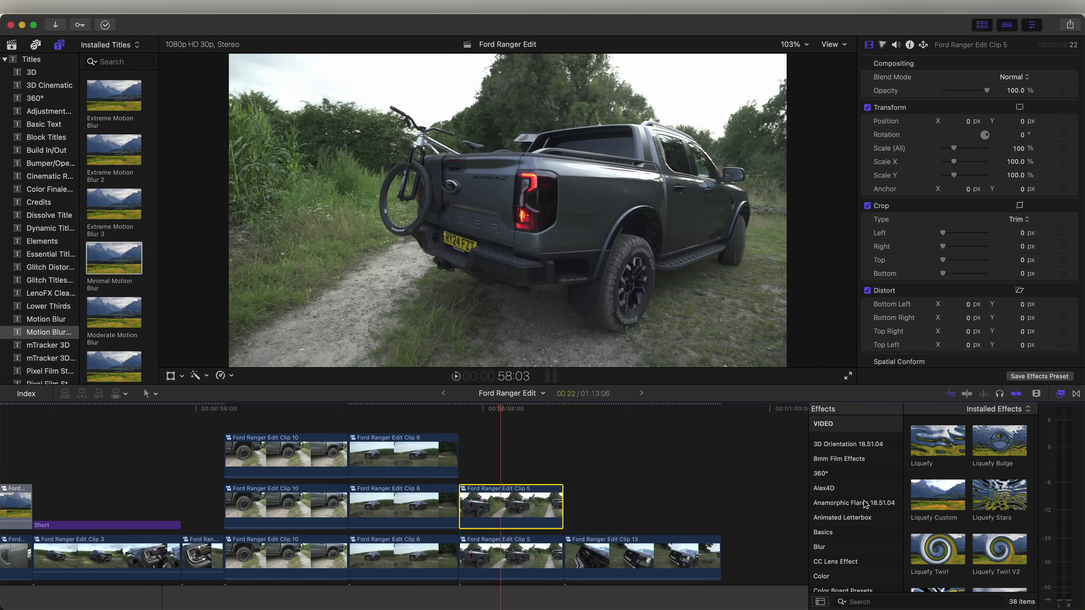
{"action": "scroll", "coordinate": [864, 504], "scroll_direction": "down", "scroll_amount": 10}
{"action": "left_click", "coordinate": [855, 527]}
{"action": "double_click", "coordinate": [937, 440]}
{"action": "left_click_drag", "start_coordinate": [417, 180], "coordinate": [705, 179]}
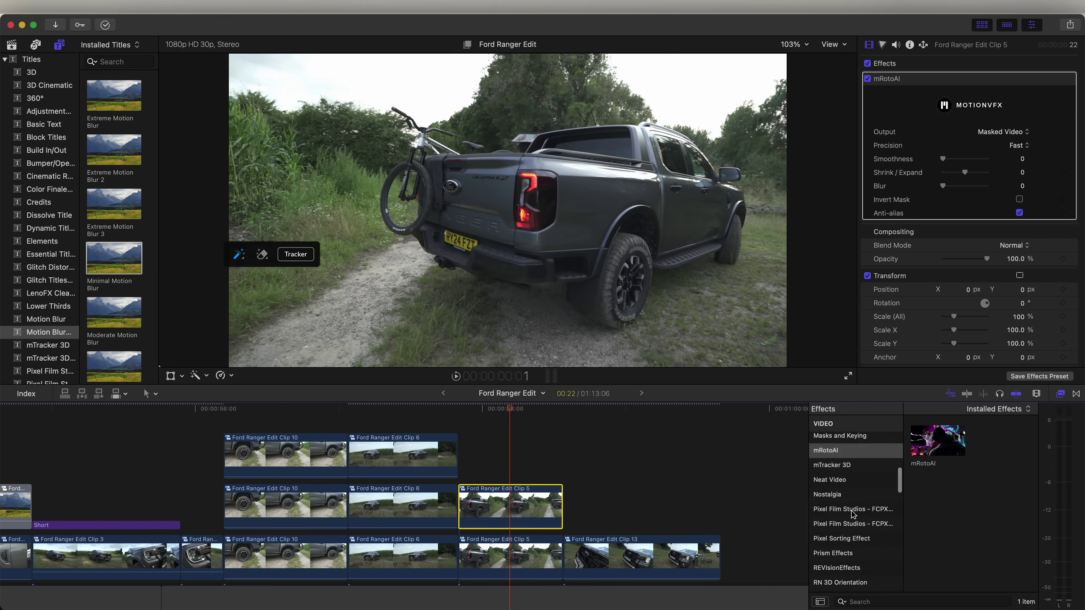
- Apply the Pixel Sorting effect Vertical Glitch 2 to the upper Clip 5 and set its Amount to 0.37 px
{"action": "left_click", "coordinate": [816, 506]}
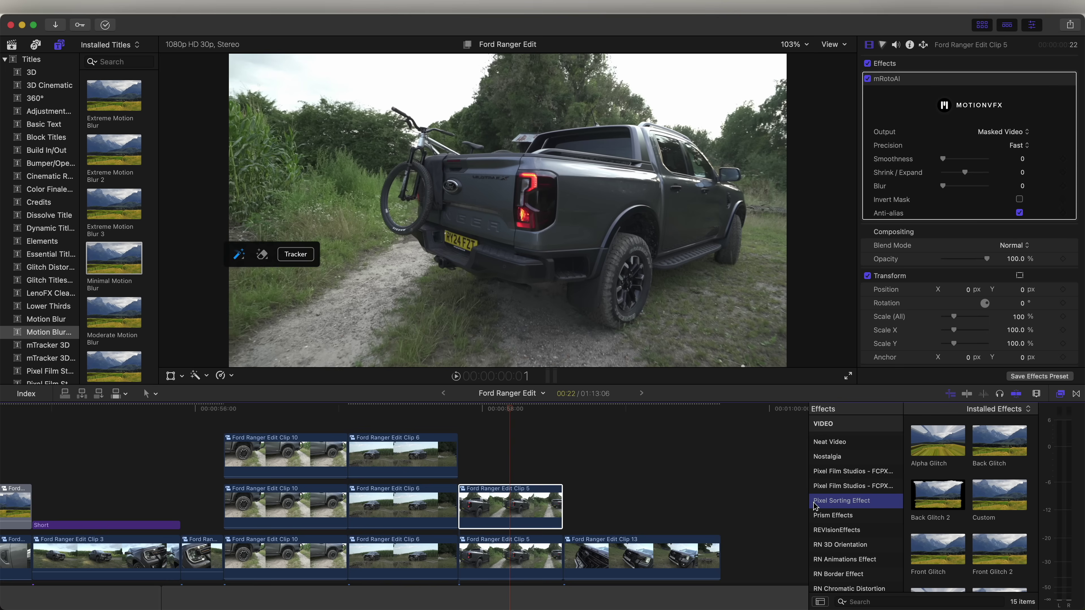
{"action": "scroll", "coordinate": [939, 509], "scroll_direction": "down", "scroll_amount": 5}
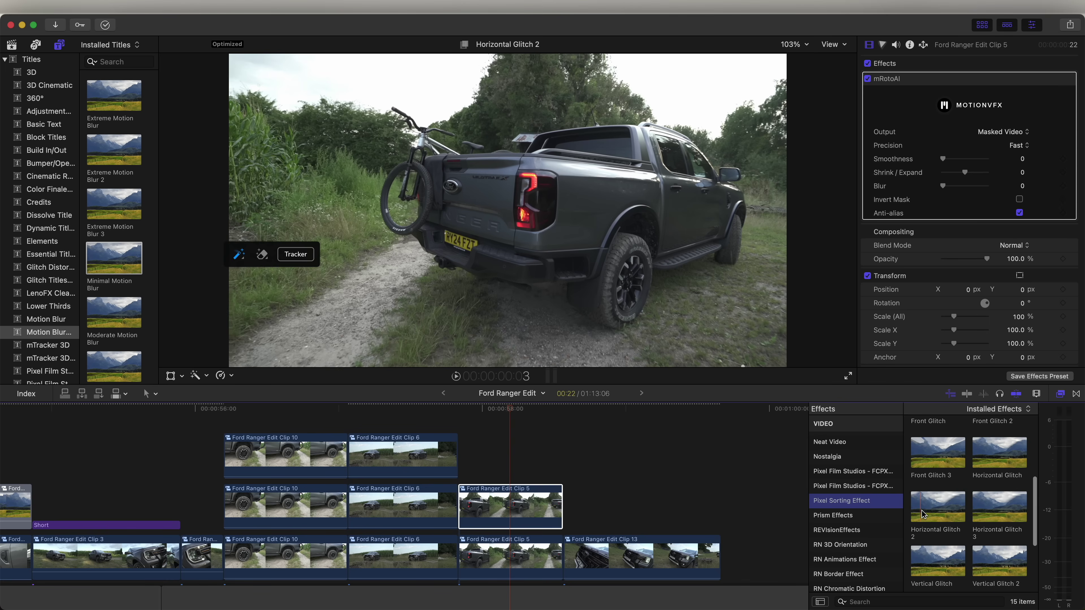
{"action": "scroll", "coordinate": [1001, 514], "scroll_direction": "down", "scroll_amount": 2}
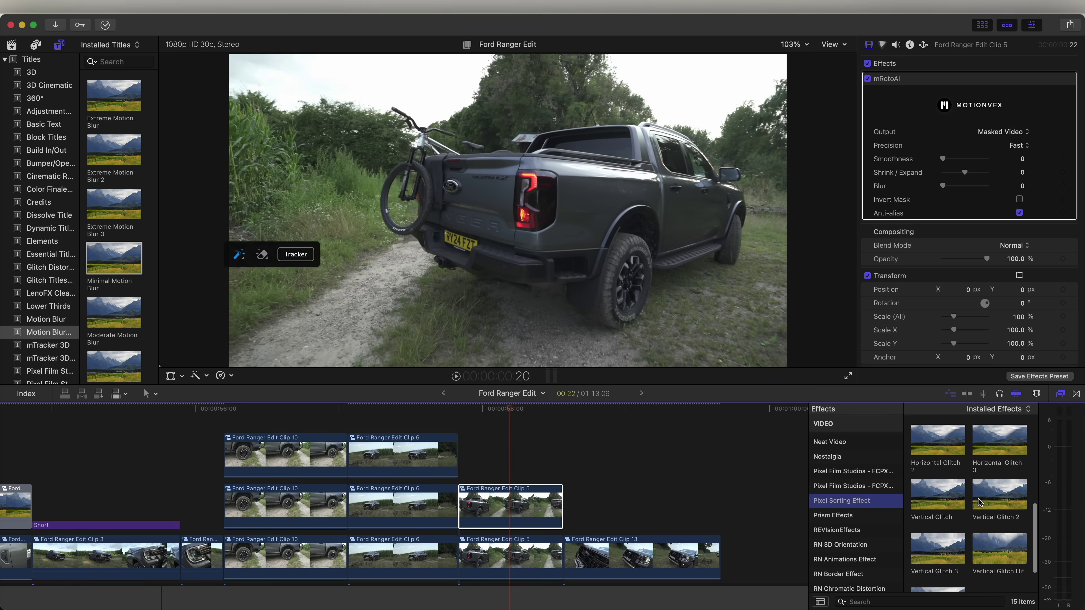
{"action": "left_click_drag", "start_coordinate": [1019, 501], "coordinate": [515, 499]}
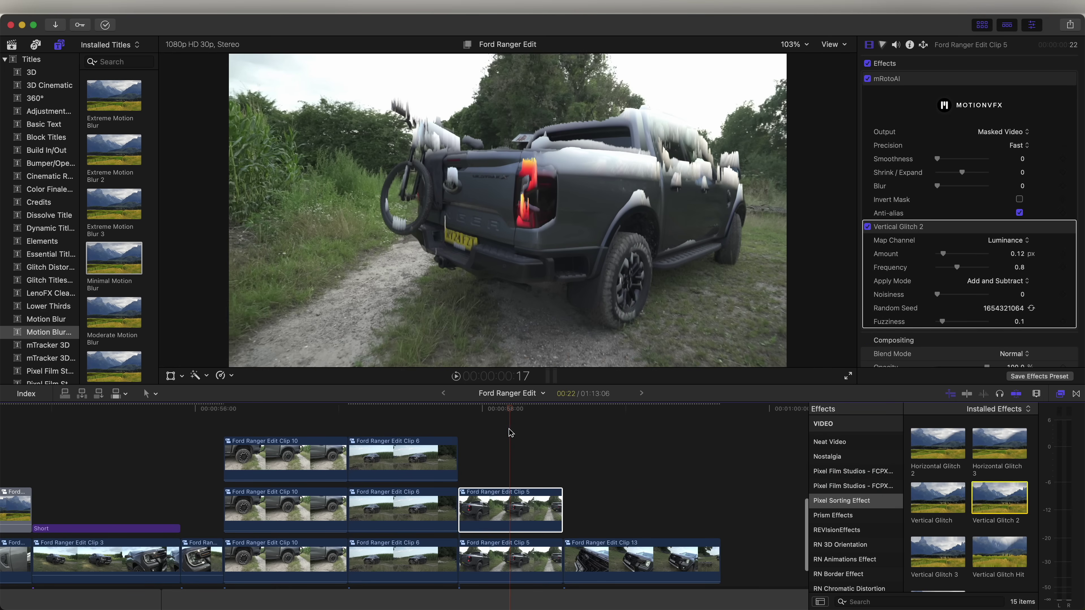
{"action": "left_click", "coordinate": [523, 505]}
{"action": "left_click_drag", "start_coordinate": [943, 254], "coordinate": [955, 253]}
- Apply the RN Outline effect Neon Color Shift to the upper Clip 5 and set its Background Opacity to 0
{"action": "scroll", "coordinate": [848, 515], "scroll_direction": "down", "scroll_amount": 3}
{"action": "scroll", "coordinate": [848, 517], "scroll_direction": "down", "scroll_amount": 8}
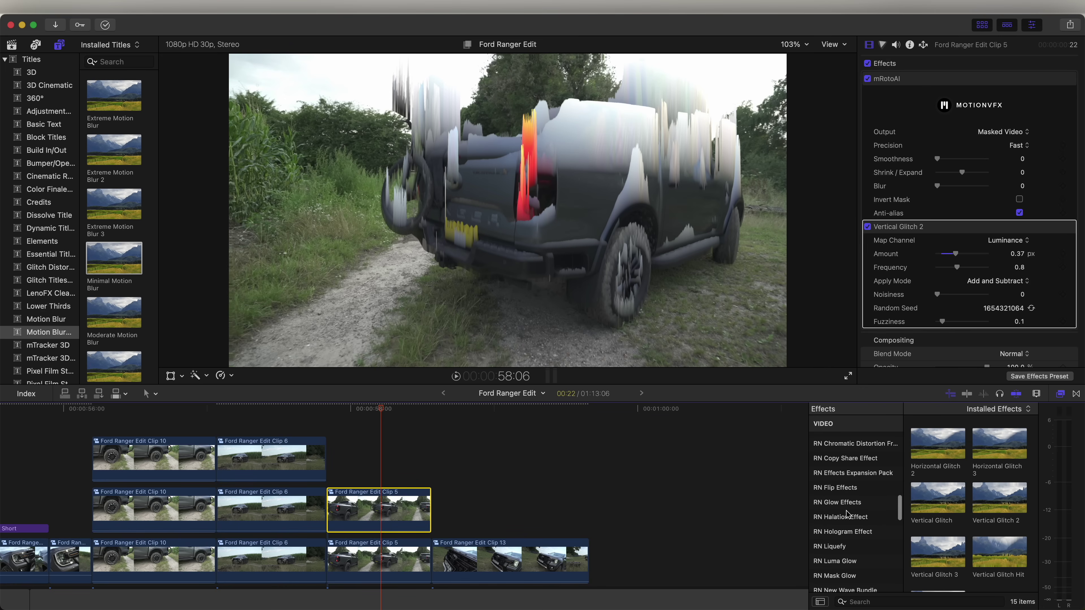
{"action": "left_click", "coordinate": [853, 548]}
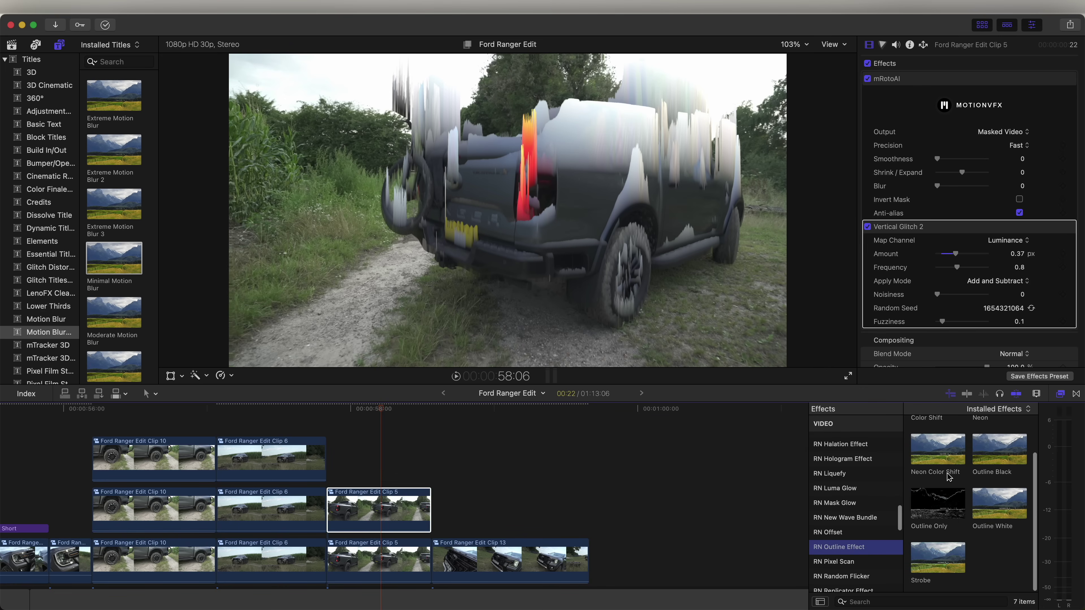
{"action": "left_click_drag", "start_coordinate": [938, 462], "coordinate": [385, 509]}
{"action": "scroll", "coordinate": [885, 299], "scroll_direction": "down", "scroll_amount": 3}
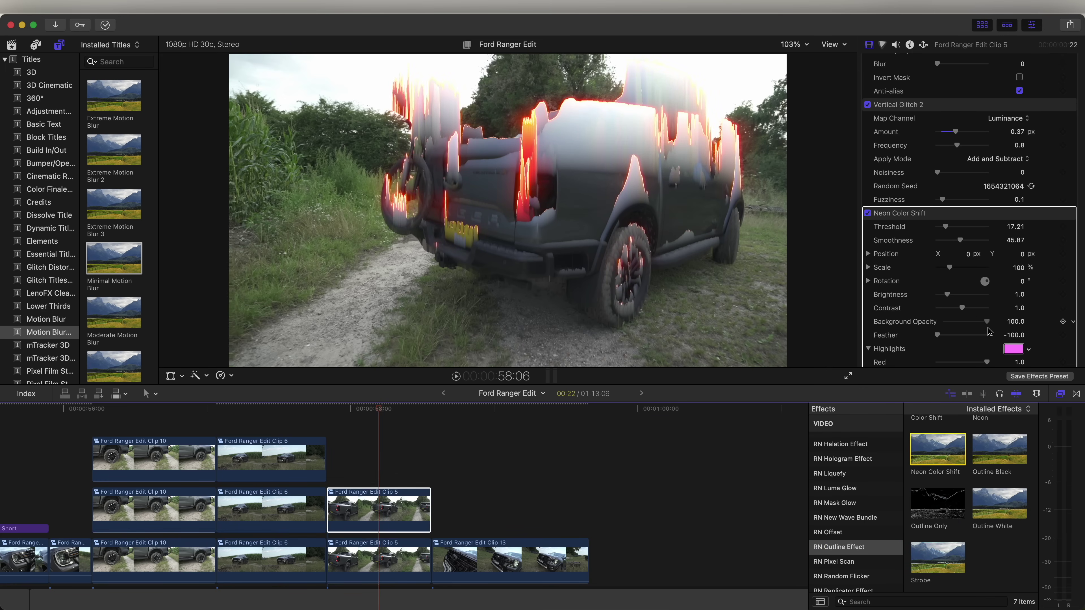
{"action": "scroll", "coordinate": [897, 274], "scroll_direction": "down", "scroll_amount": 2}
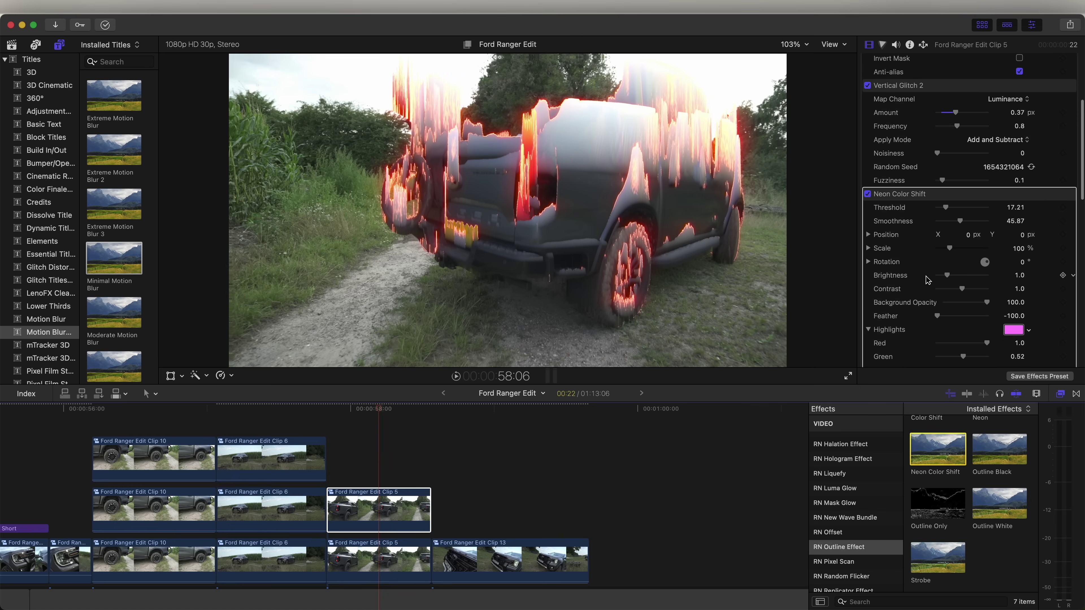
{"action": "left_click_drag", "start_coordinate": [968, 304], "coordinate": [945, 303]}
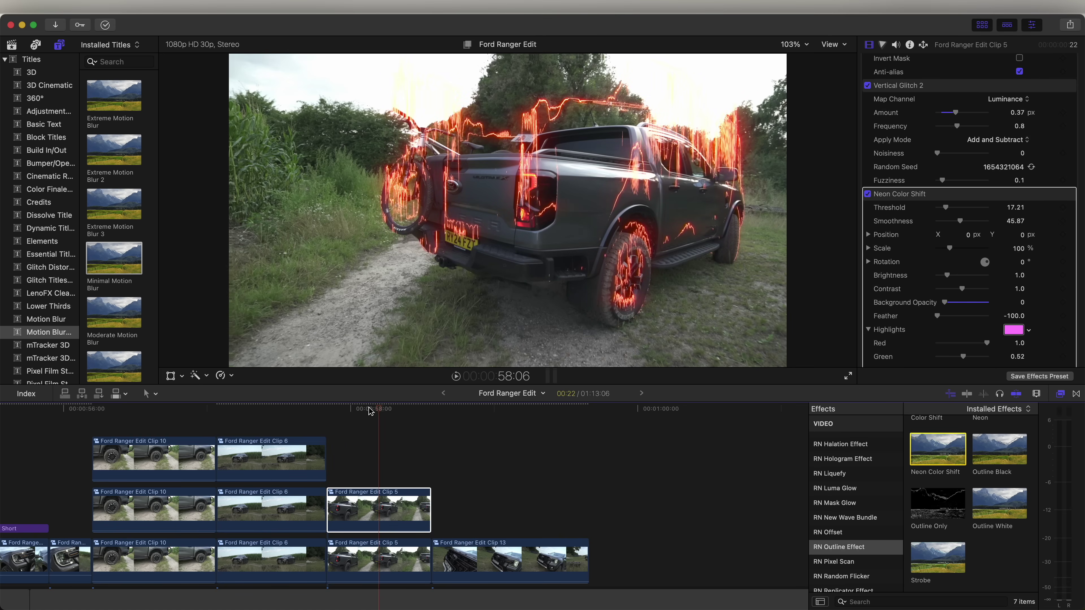
- Keyframe the Neon Color Shift Mix at 100% at 57:29 and at 0% at the start of Clip 5
{"action": "left_click", "coordinate": [346, 410]}
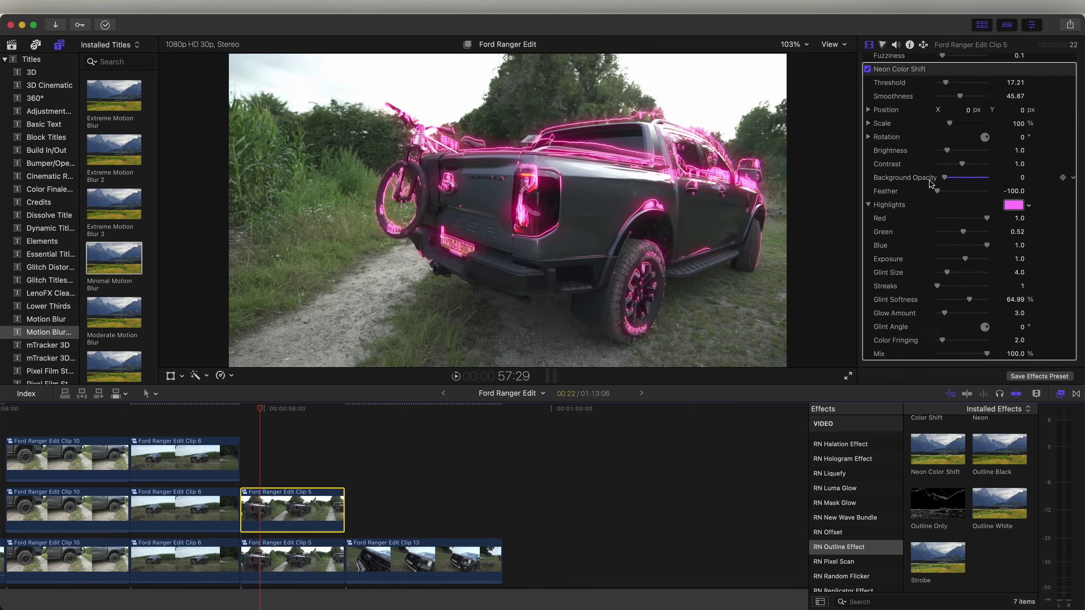
{"action": "scroll", "coordinate": [931, 185], "scroll_direction": "down", "scroll_amount": 5}
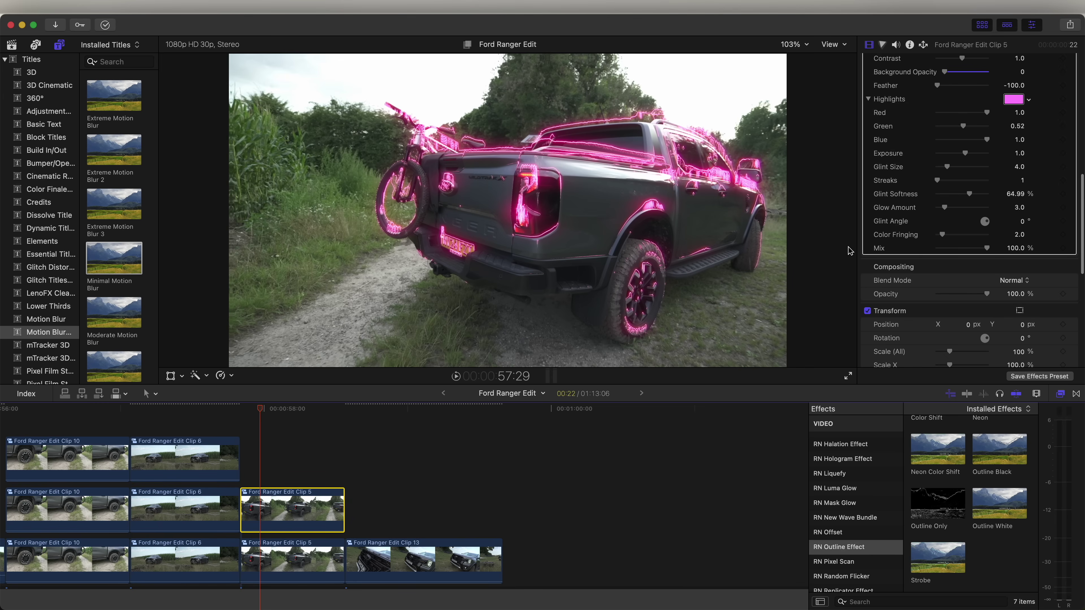
{"action": "left_click", "coordinate": [1063, 249]}
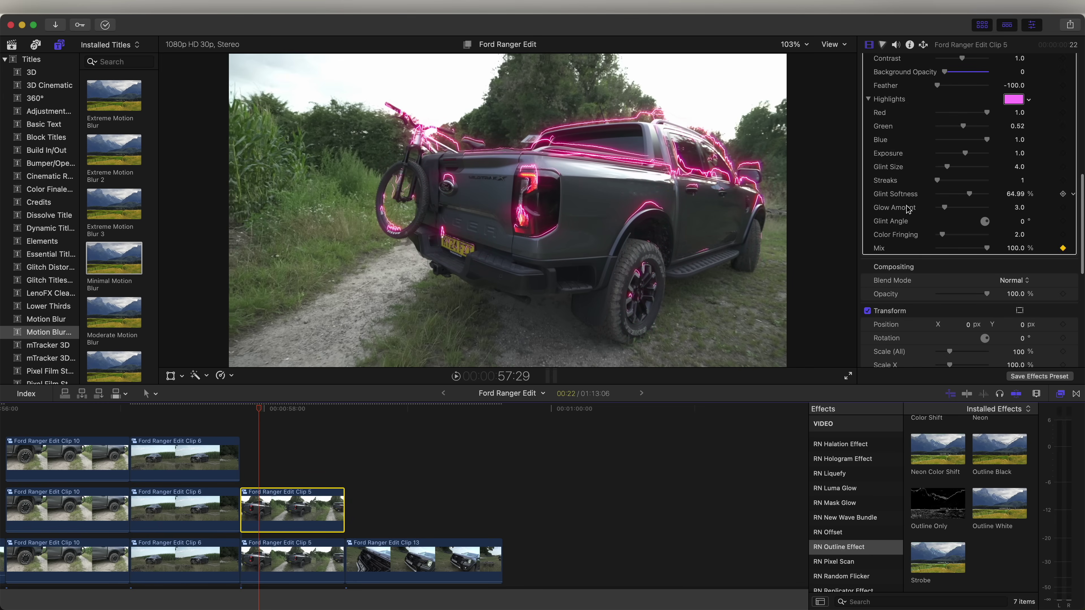
{"action": "left_click", "coordinate": [247, 410]}
{"action": "key", "text": "Left"}
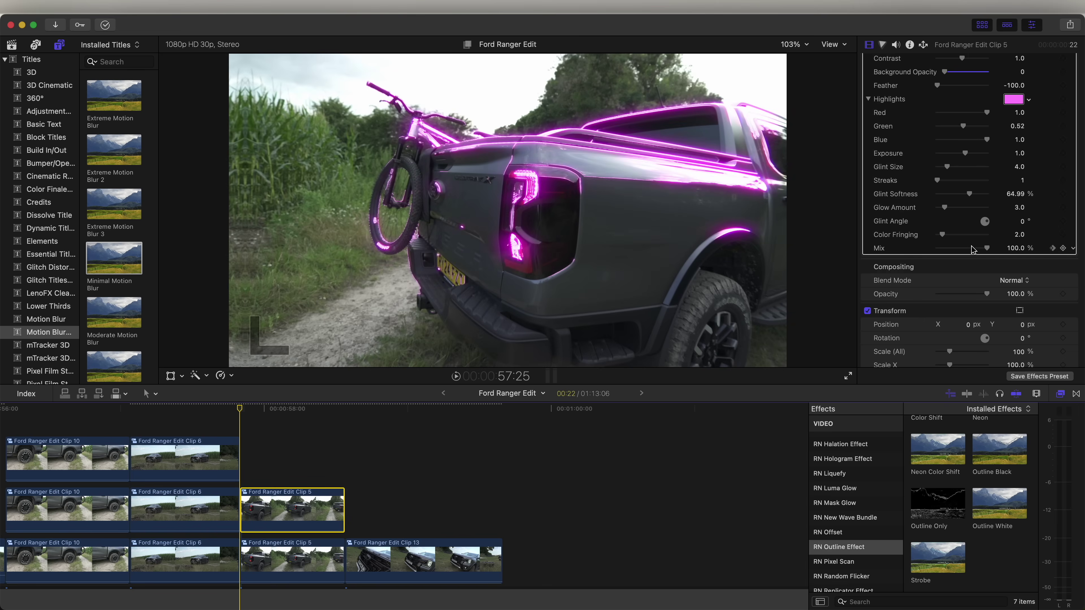
{"action": "left_click_drag", "start_coordinate": [987, 248], "coordinate": [937, 248]}
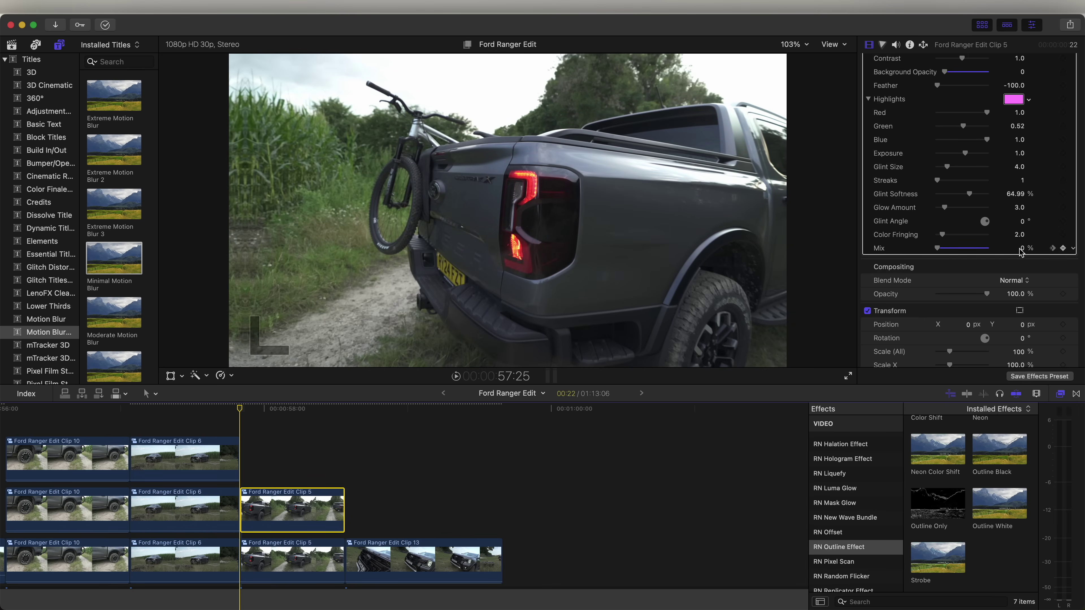
- Shift the 100% Mix keyframe of Neon Color Shift to 58:01 and play Clip 5 from its start
{"action": "left_click_drag", "start_coordinate": [243, 409], "coordinate": [270, 410]}
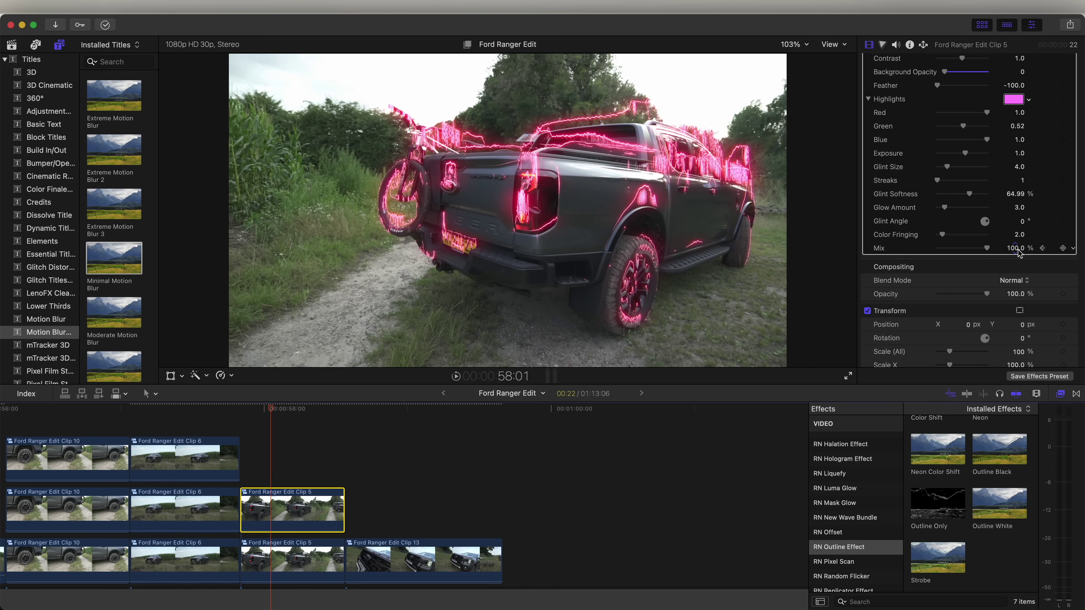
{"action": "left_click", "coordinate": [1063, 249]}
{"action": "left_click", "coordinate": [1043, 248]}
{"action": "left_click", "coordinate": [1062, 249]}
{"action": "left_click", "coordinate": [246, 411]}
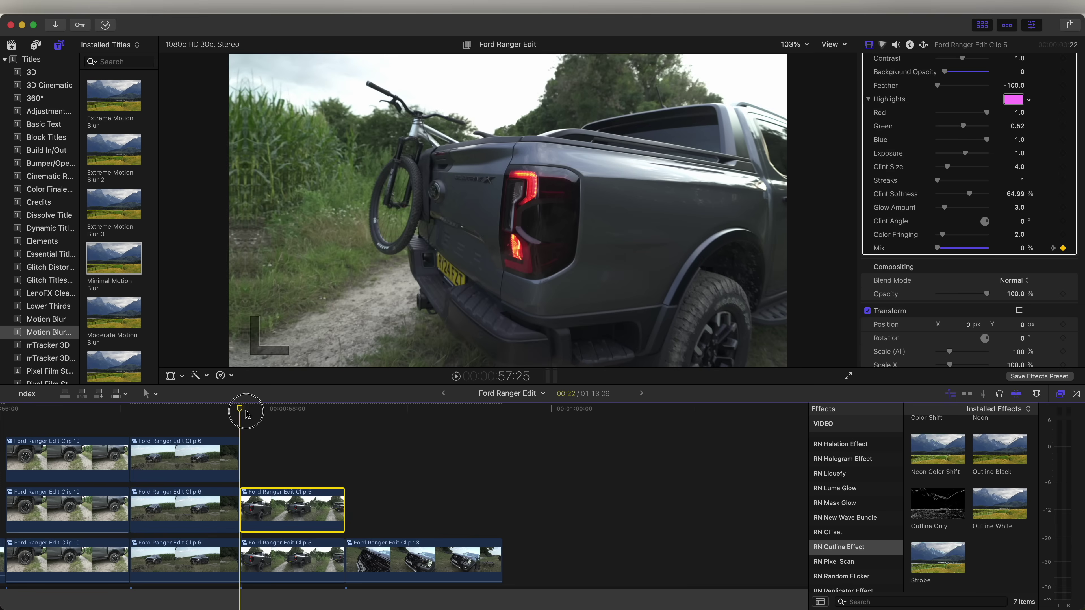
{"action": "mouse_move", "coordinate": [246, 411]}
{"action": "left_mouse_down"}
{"action": "mouse_move", "coordinate": [273, 411]}
{"action": "mouse_move", "coordinate": [240, 413]}
{"action": "left_mouse_up"}
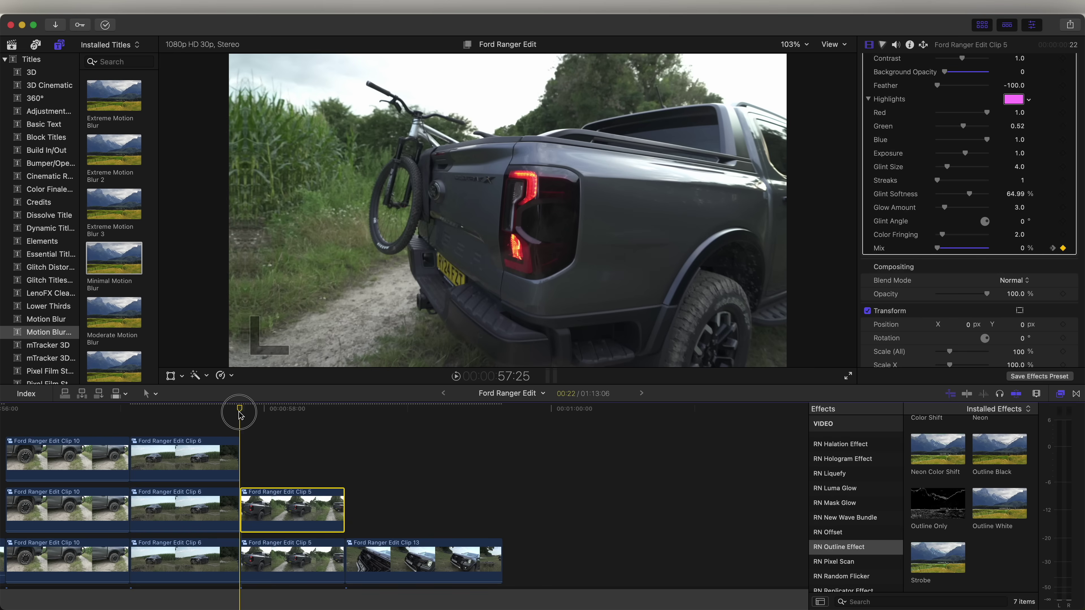
{"action": "key", "text": "space"}
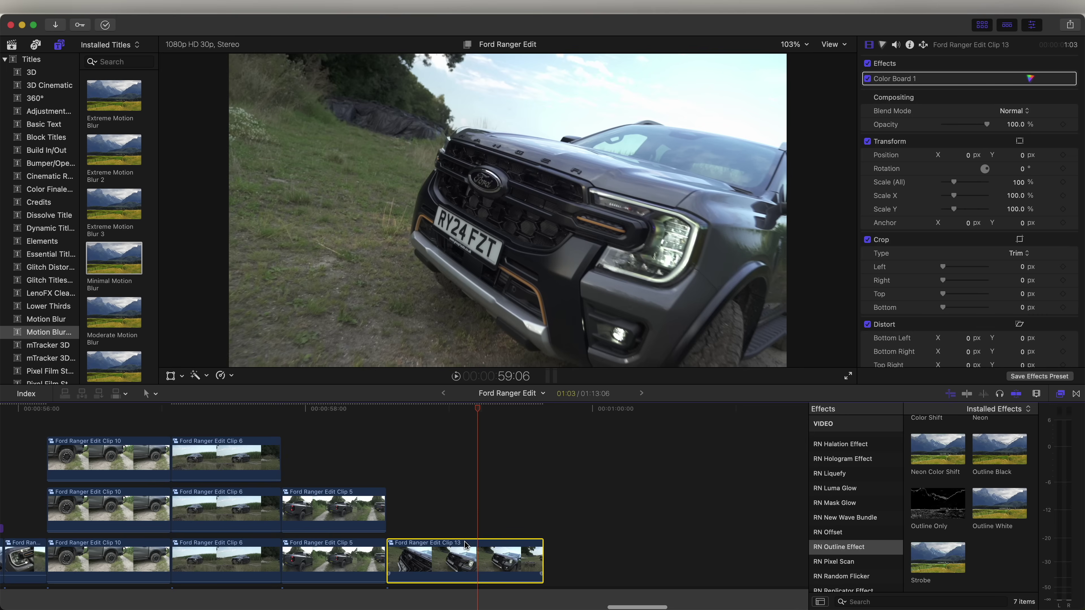
- Duplicate Ford Ranger Edit Clip 13 directly above itself and apply the mRotoAI effect to the upper copy
{"action": "left_click_drag", "start_coordinate": [460, 558], "coordinate": [461, 511]}
{"action": "left_click_drag", "start_coordinate": [925, 446], "coordinate": [461, 511]}
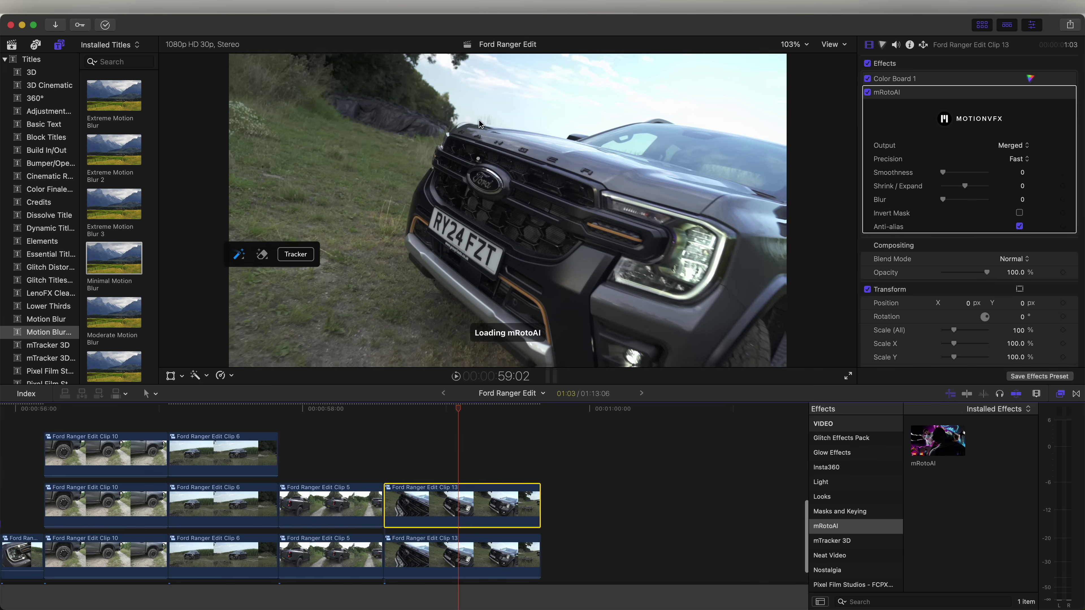
- Brush over the Ford badge on the grille in the upper Clip 13 to mask it, and track the mask
{"action": "left_click", "coordinate": [478, 185]}
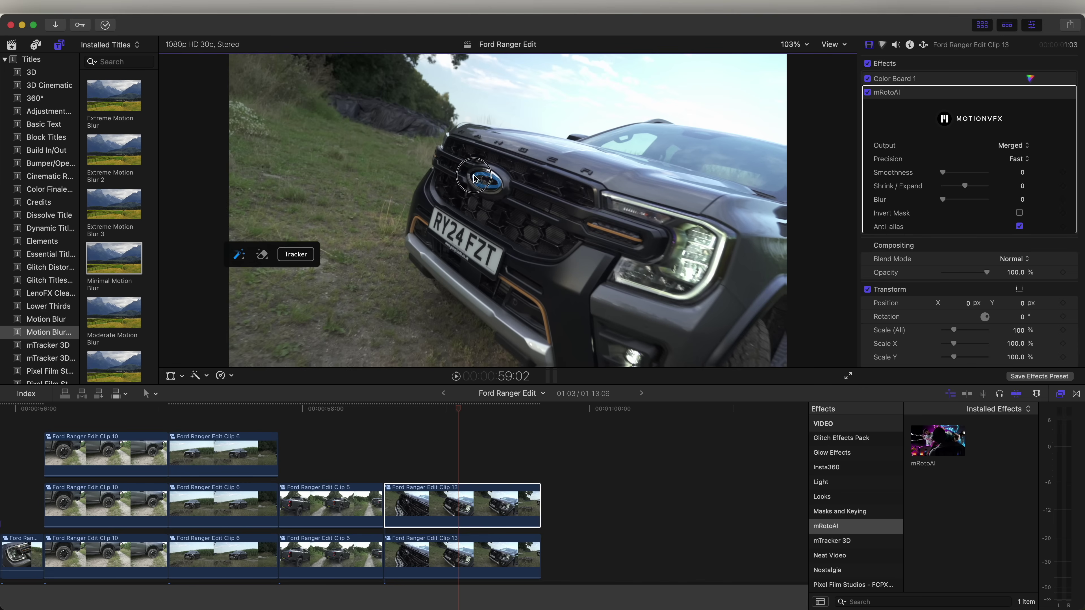
{"action": "left_click_drag", "start_coordinate": [474, 177], "coordinate": [475, 178]}
{"action": "left_click", "coordinate": [295, 254]}
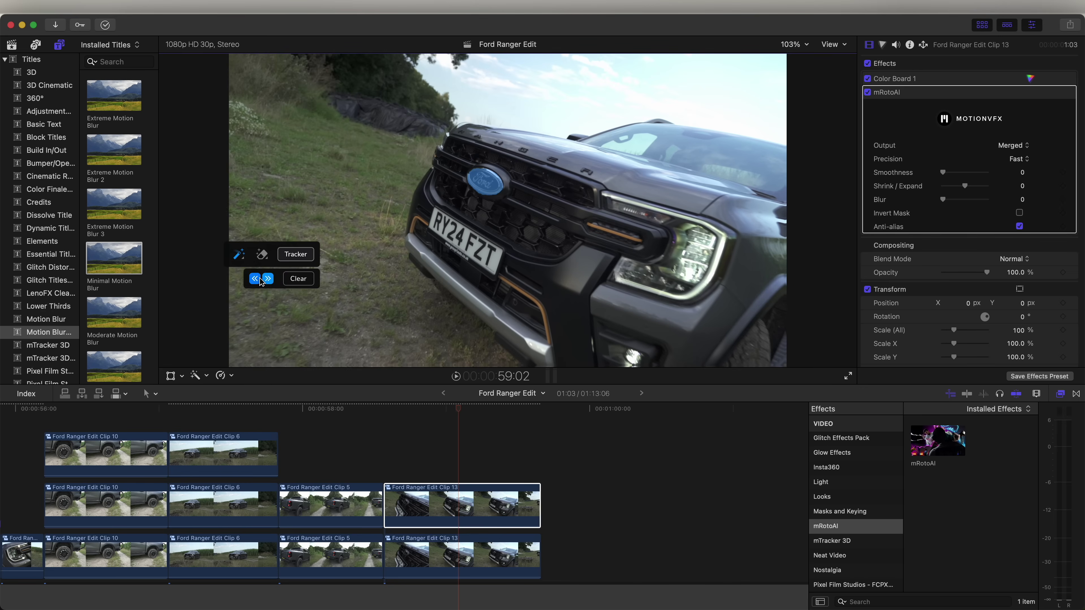
{"action": "left_click", "coordinate": [259, 278]}
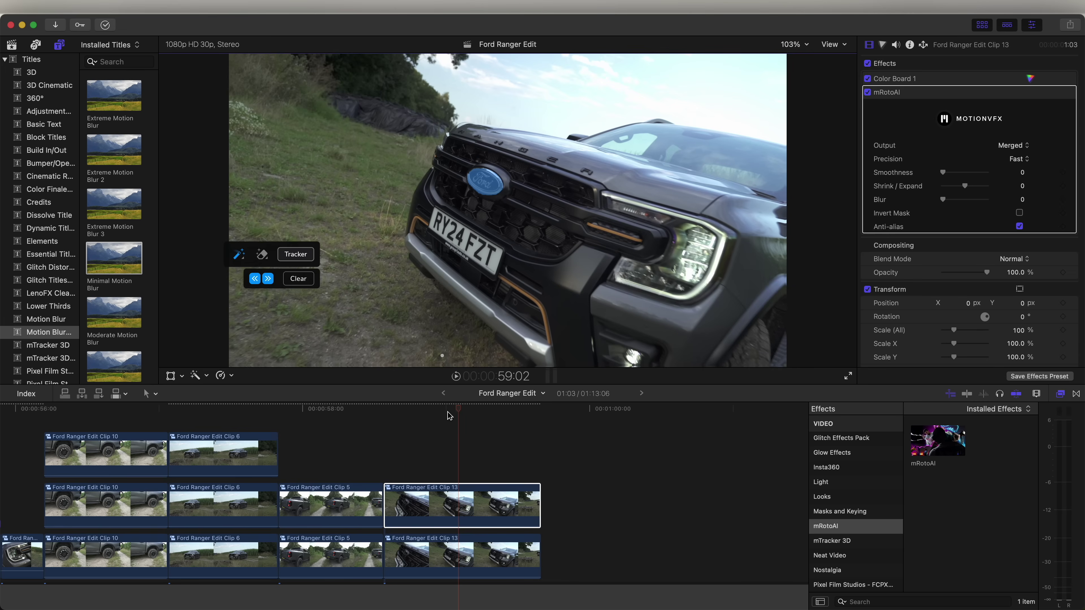
- Set the mRotoAI output of the upper Clip 13 to Masked Video and apply the X Y Replicator effect to it
{"action": "mouse_move", "coordinate": [450, 410]}
{"action": "left_mouse_down"}
{"action": "mouse_move", "coordinate": [421, 412]}
{"action": "mouse_move", "coordinate": [441, 409]}
{"action": "left_mouse_up"}
{"action": "left_click", "coordinate": [1013, 172]}
{"action": "scroll", "coordinate": [851, 507], "scroll_direction": "down", "scroll_amount": 10}
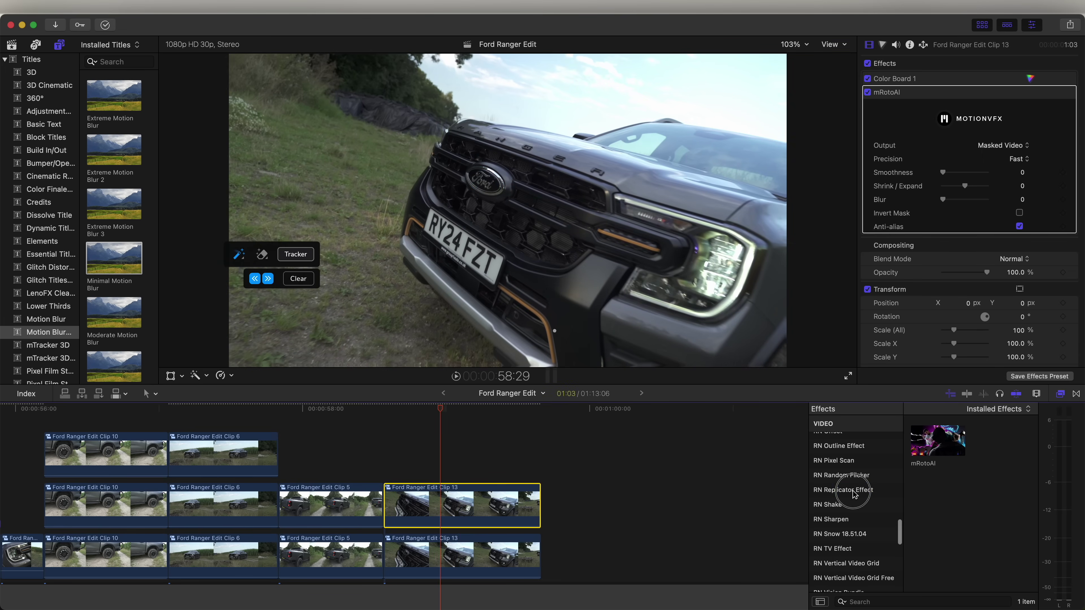
{"action": "left_click", "coordinate": [853, 494]}
{"action": "left_click_drag", "start_coordinate": [937, 558], "coordinate": [455, 509]}
- Set the X Y Replicator's X Split Amount to 12.09 and its Offset to -181.23%
{"action": "scroll", "coordinate": [964, 143], "scroll_direction": "down", "scroll_amount": 5}
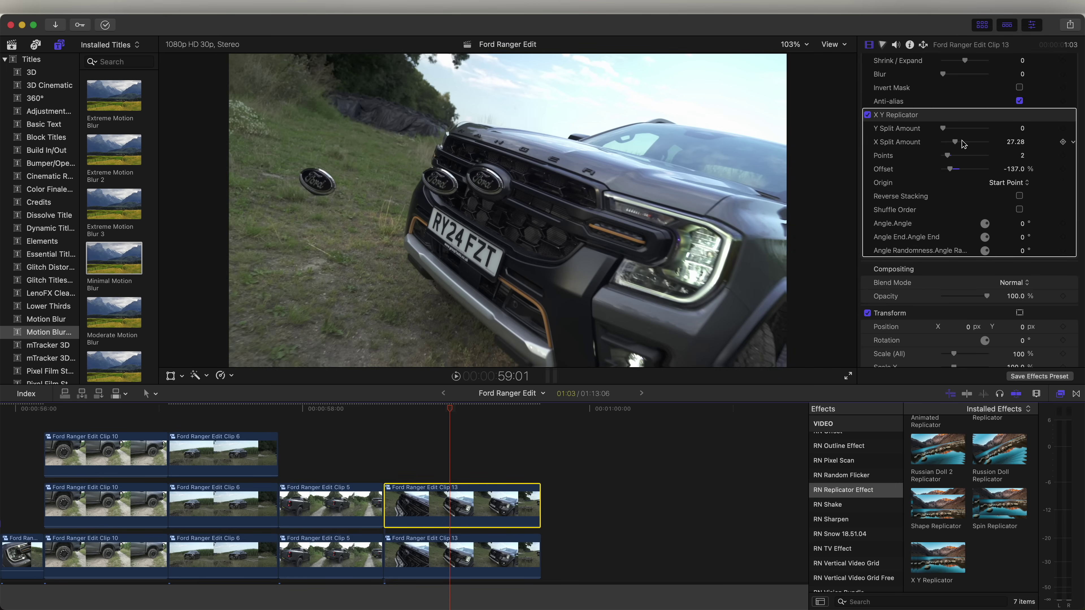
{"action": "left_click_drag", "start_coordinate": [964, 143], "coordinate": [949, 146]}
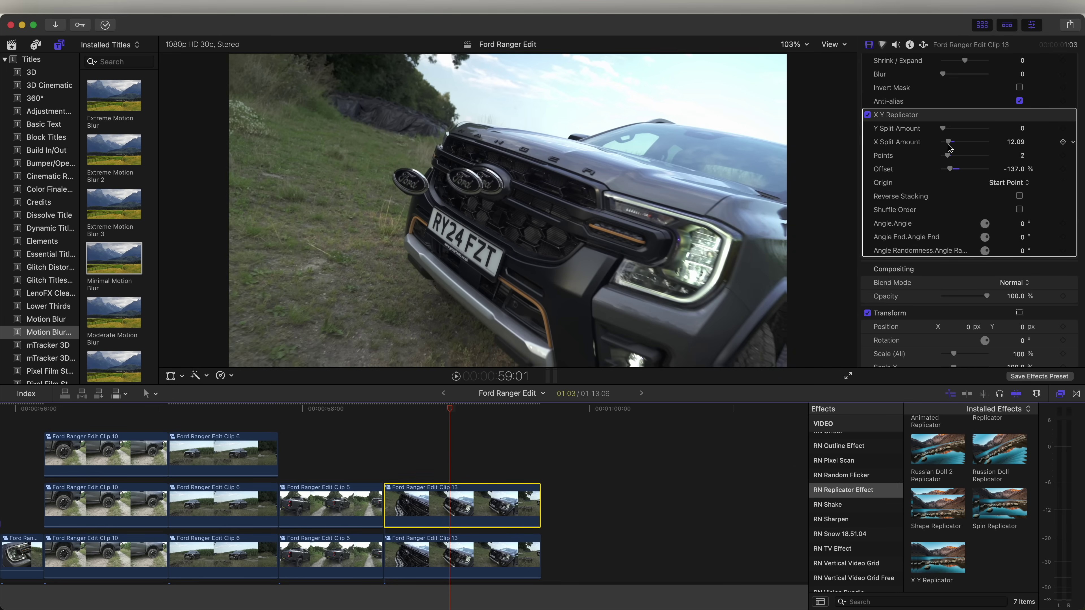
{"action": "left_click_drag", "start_coordinate": [1013, 169], "coordinate": [1005, 169]}
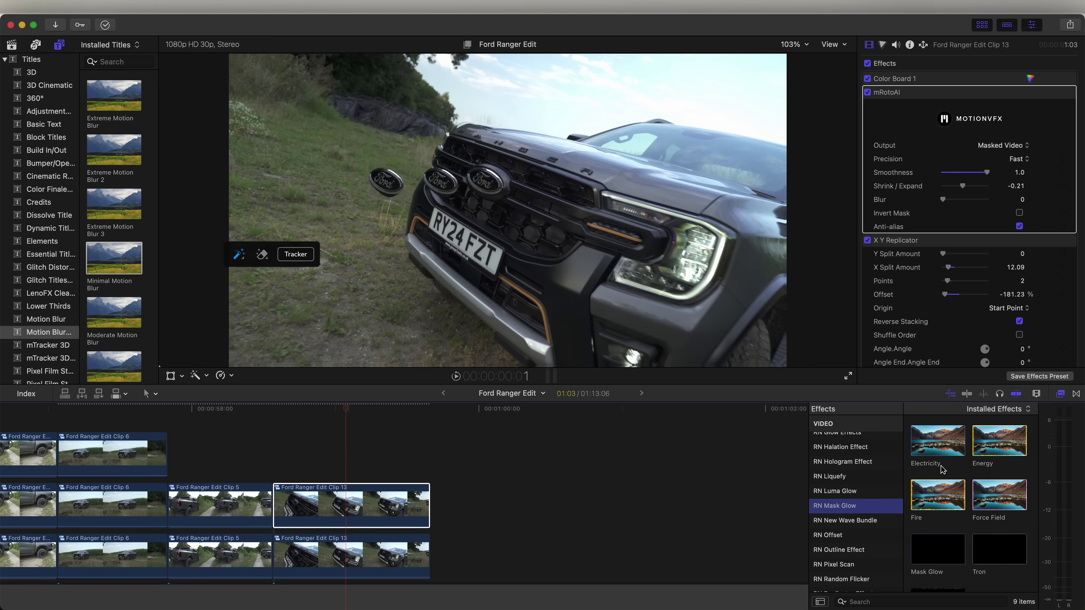
- Apply the RN Mask Glow Energy effect to the upper Clip 13, place it above the X Y Replicator, and preview the result
{"action": "left_click", "coordinate": [993, 442]}
{"action": "left_click_drag", "start_coordinate": [993, 442], "coordinate": [337, 506]}
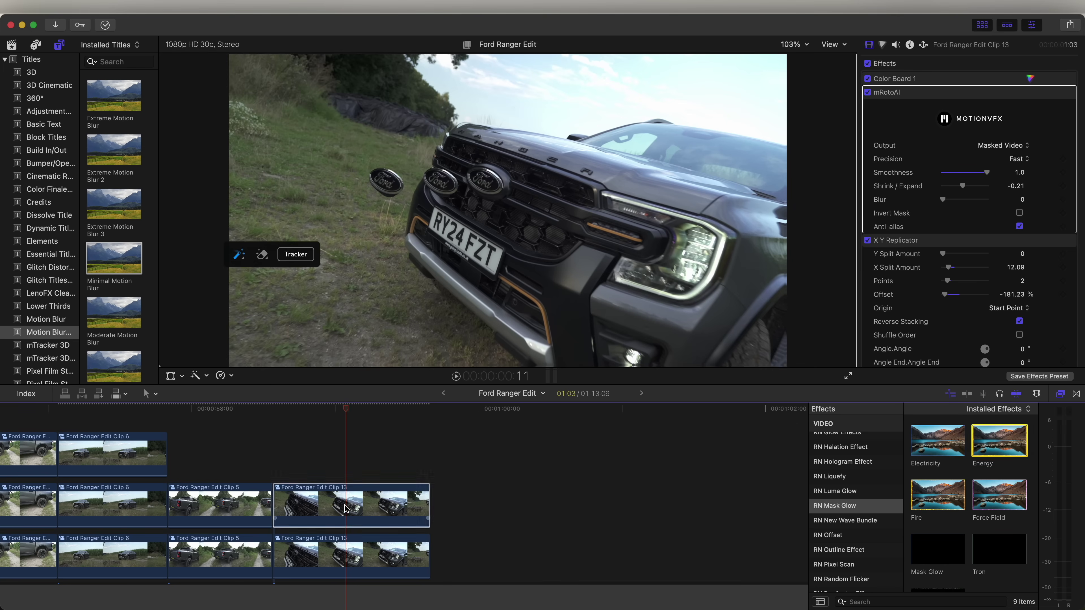
{"action": "scroll", "coordinate": [919, 171], "scroll_direction": "down", "scroll_amount": 3}
{"action": "left_click_drag", "start_coordinate": [902, 249], "coordinate": [906, 137]}
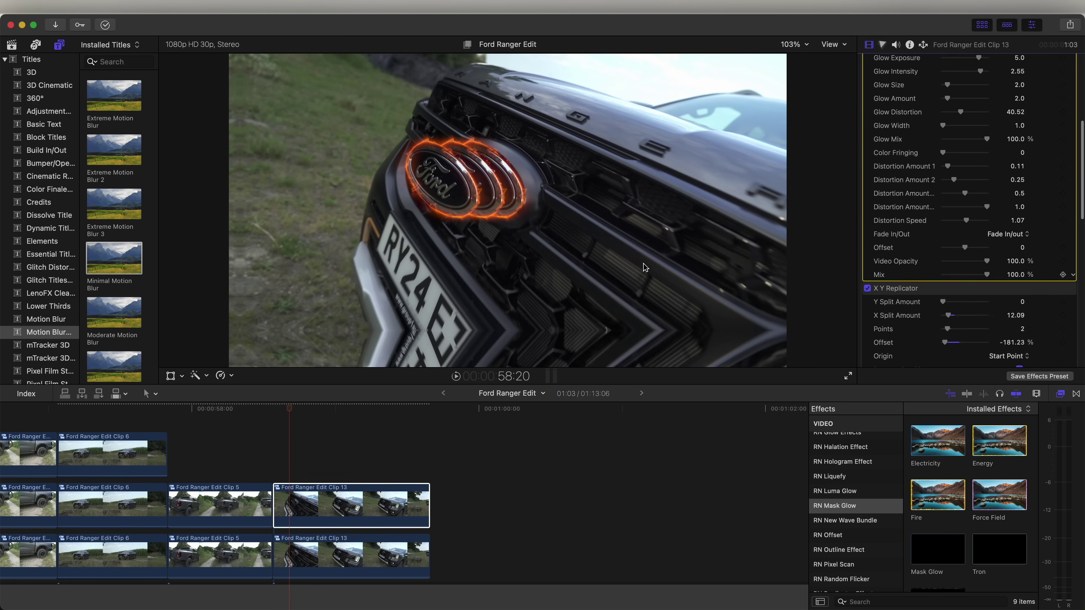
{"action": "scroll", "coordinate": [243, 414], "scroll_direction": "right", "scroll_amount": 2}
{"action": "mouse_move", "coordinate": [244, 414]}
{"action": "left_mouse_down"}
{"action": "mouse_move", "coordinate": [329, 421]}
{"action": "mouse_move", "coordinate": [239, 426]}
{"action": "left_mouse_up"}
{"action": "key", "text": "space"}
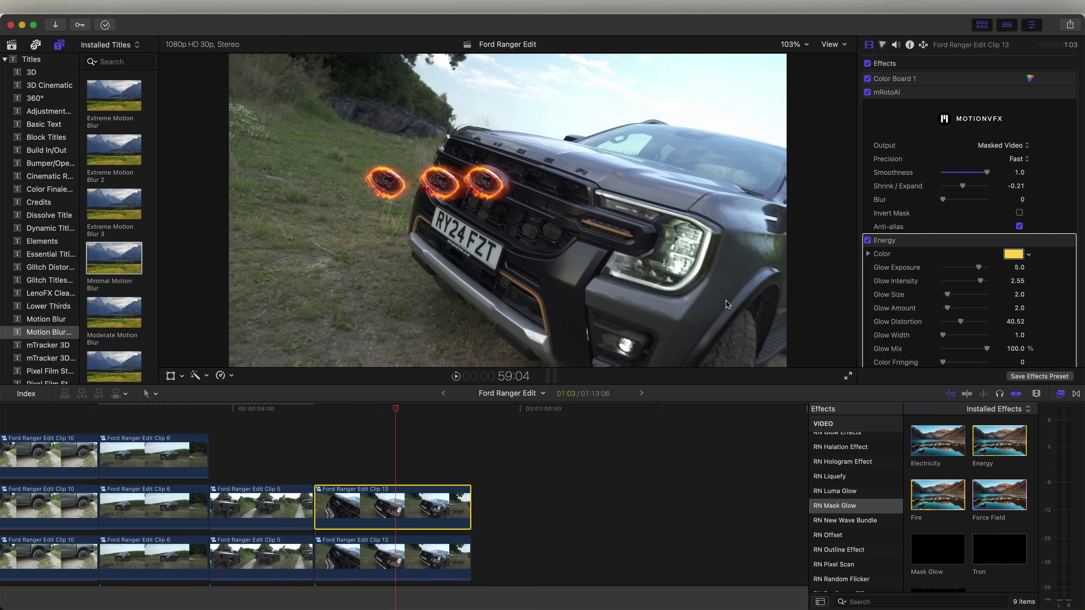
- Add the REVisionEffects RSMB motion blur to the upper Clip 13 and review the glowing badges through the clip
{"action": "scroll", "coordinate": [850, 486], "scroll_direction": "up", "scroll_amount": 5}
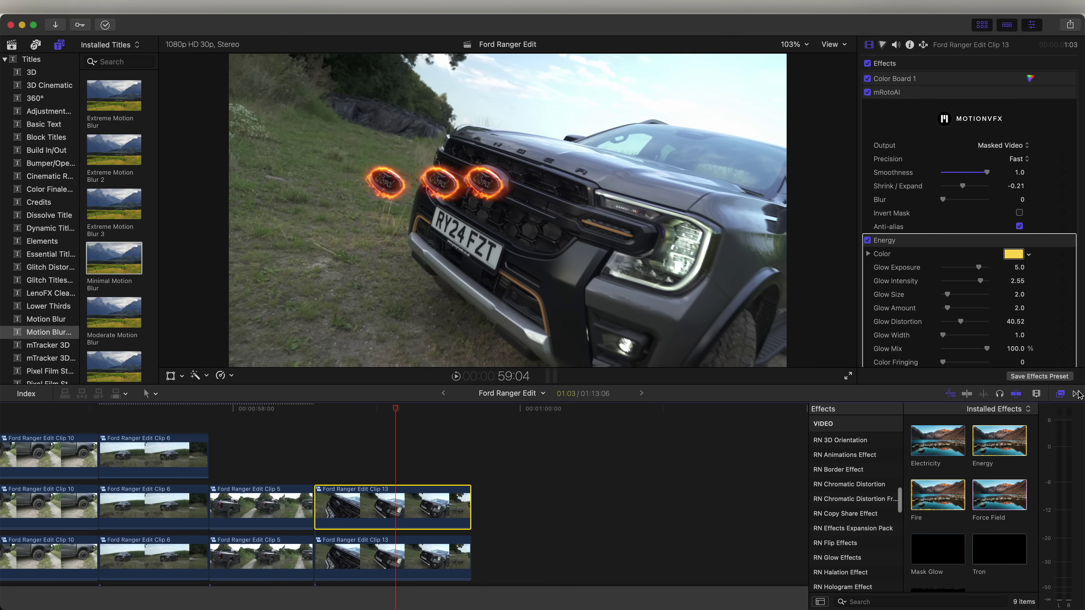
{"action": "scroll", "coordinate": [852, 535], "scroll_direction": "up", "scroll_amount": 4}
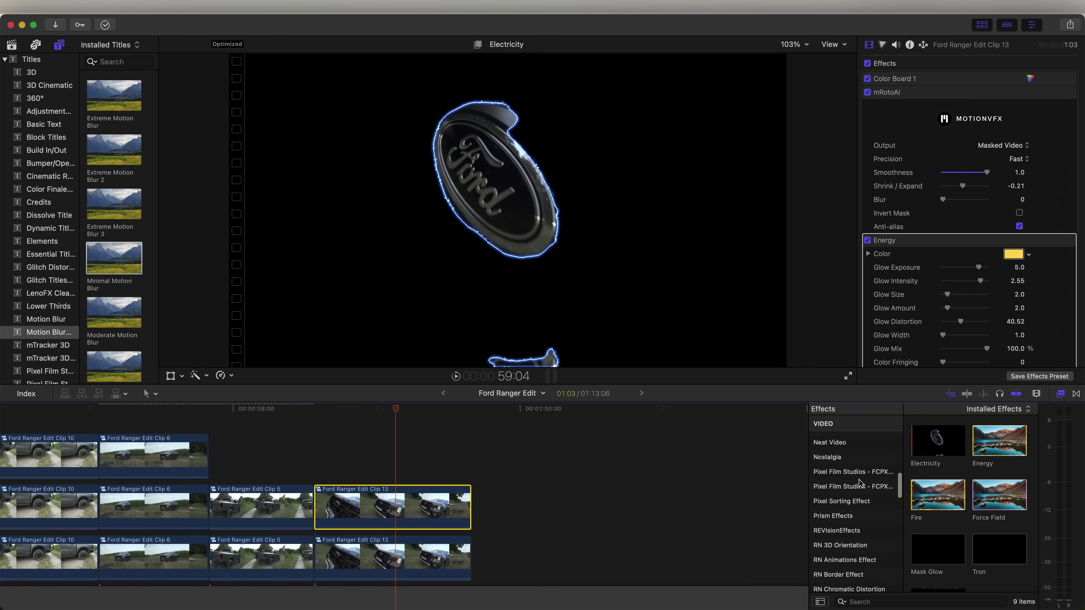
{"action": "scroll", "coordinate": [852, 535], "scroll_direction": "down", "scroll_amount": 1}
{"action": "left_click", "coordinate": [848, 524]}
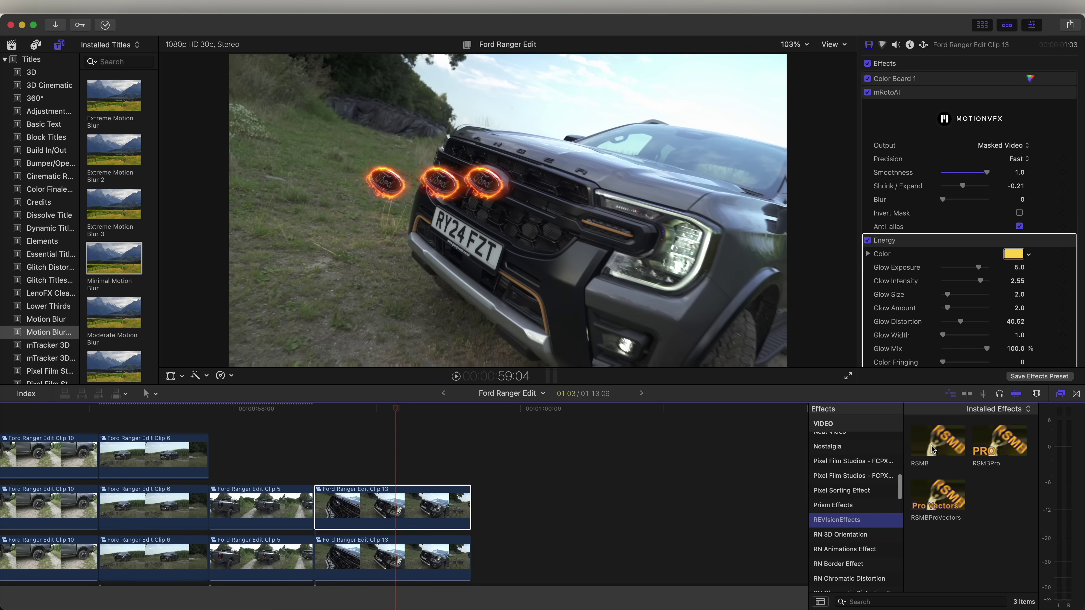
{"action": "left_click_drag", "start_coordinate": [932, 449], "coordinate": [402, 452]}
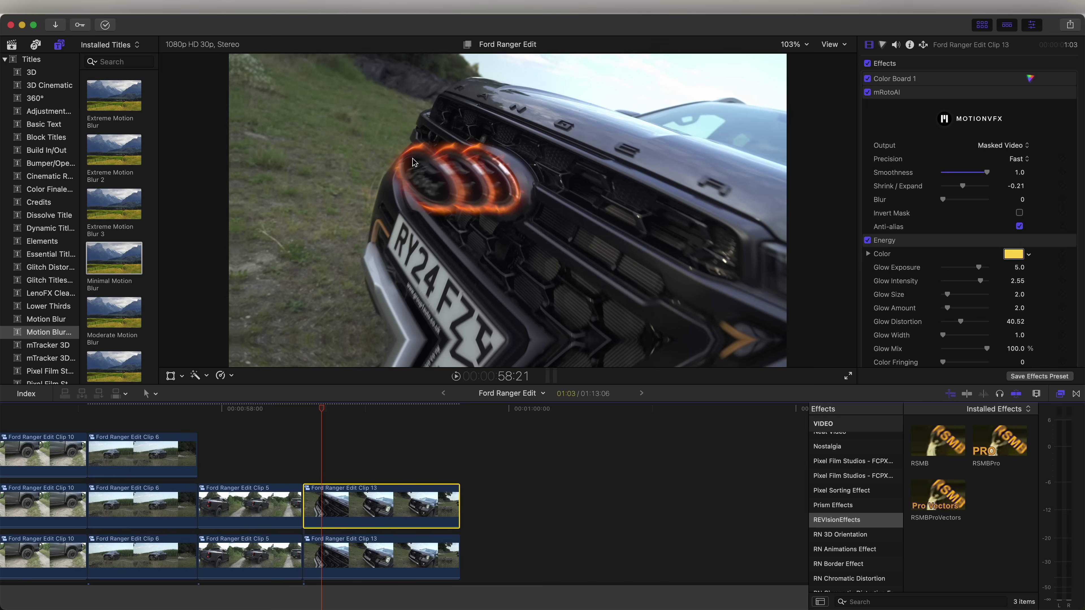
{"action": "left_click_drag", "start_coordinate": [334, 410], "coordinate": [356, 413]}
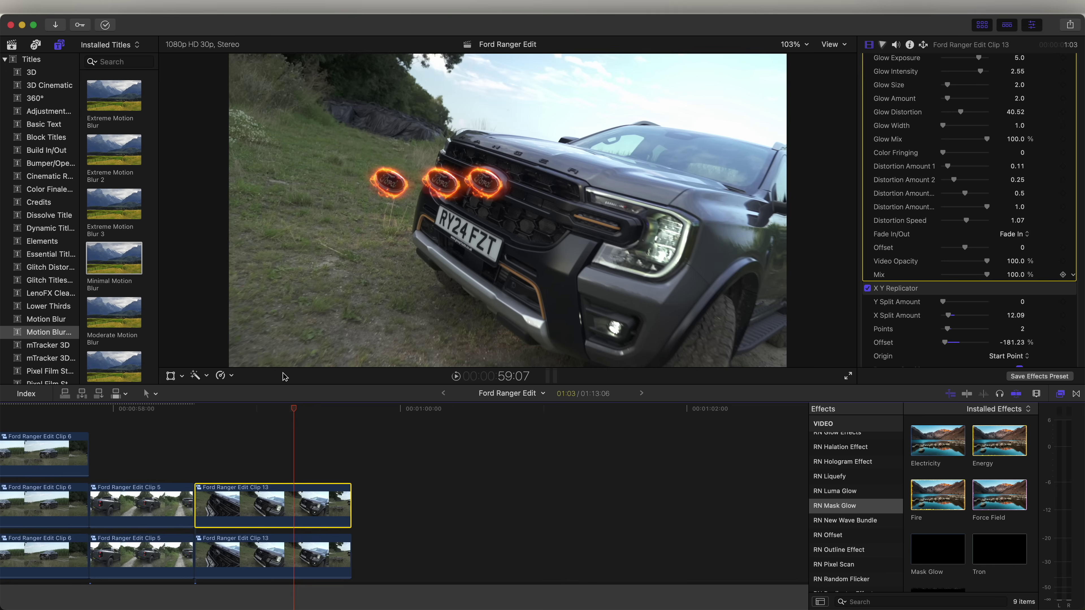